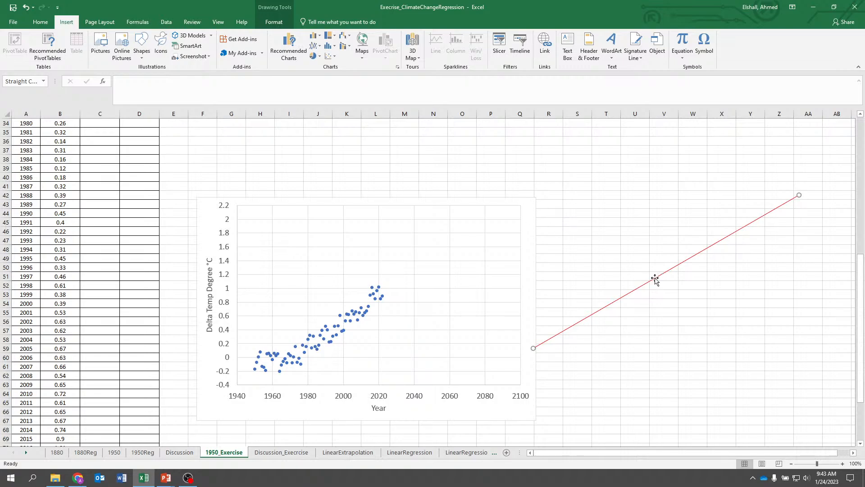
# Move the red straight line onto the chart so it runs from the 1950 data point and stretch its end to the 2100 edge
pyautogui.moveTo(654, 278); pyautogui.dragTo(525, 266)
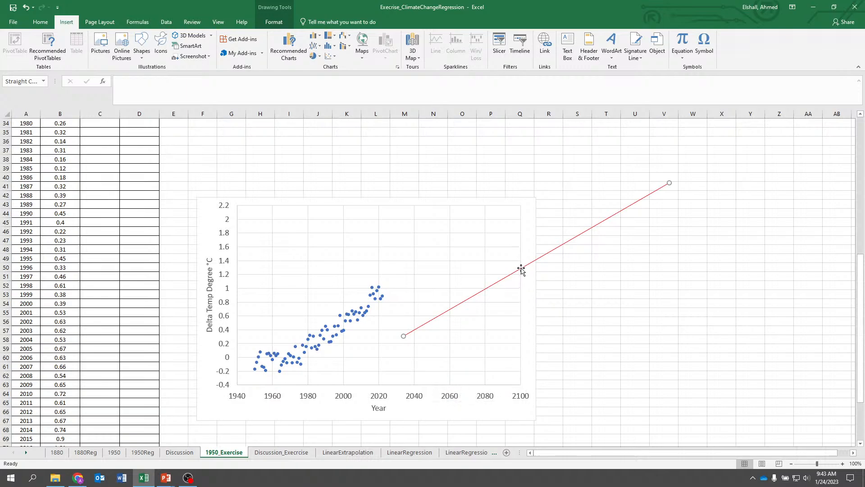
pyautogui.moveTo(522, 267); pyautogui.dragTo(373, 301)
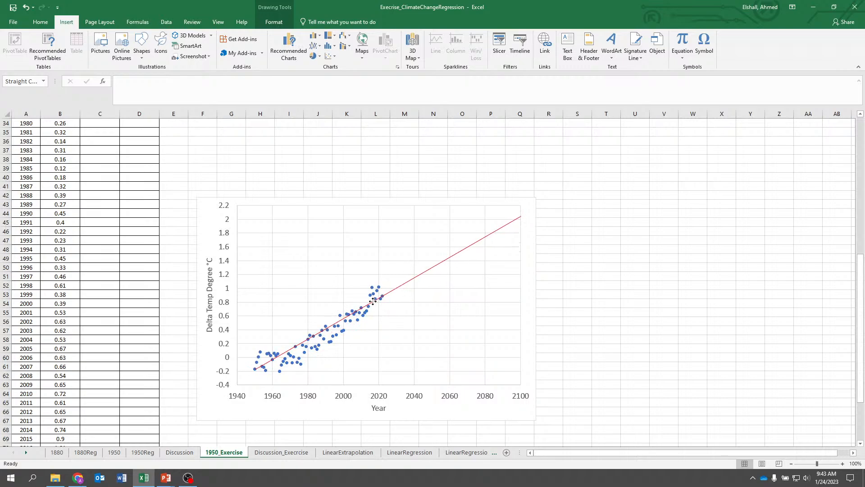
pyautogui.moveTo(520, 217)
pyautogui.mouseDown()
pyautogui.moveTo(384, 295)
pyautogui.moveTo(383, 276)
pyautogui.moveTo(388, 305)
pyautogui.moveTo(381, 295)
pyautogui.moveTo(521, 207)
pyautogui.mouseUp()
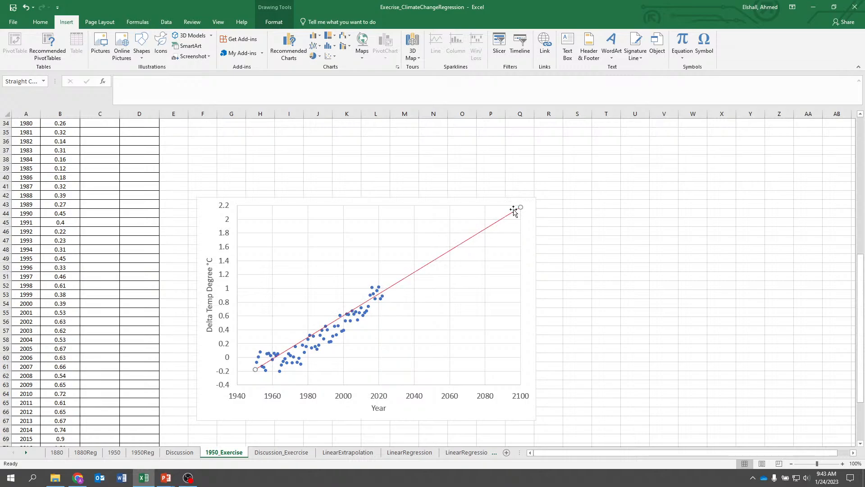
# Review the linear extrapolation formula sheet, then return to the 1950_Exercise sheet
pyautogui.click(345, 452)
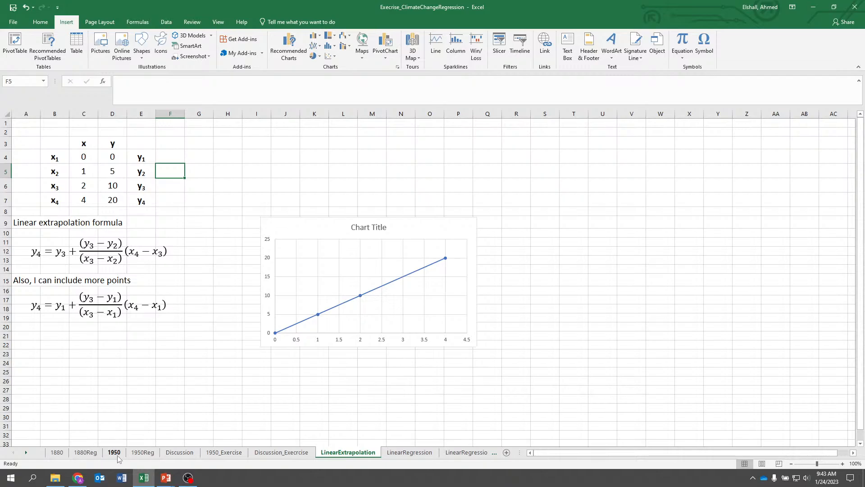
pyautogui.click(115, 453)
pyautogui.click(221, 453)
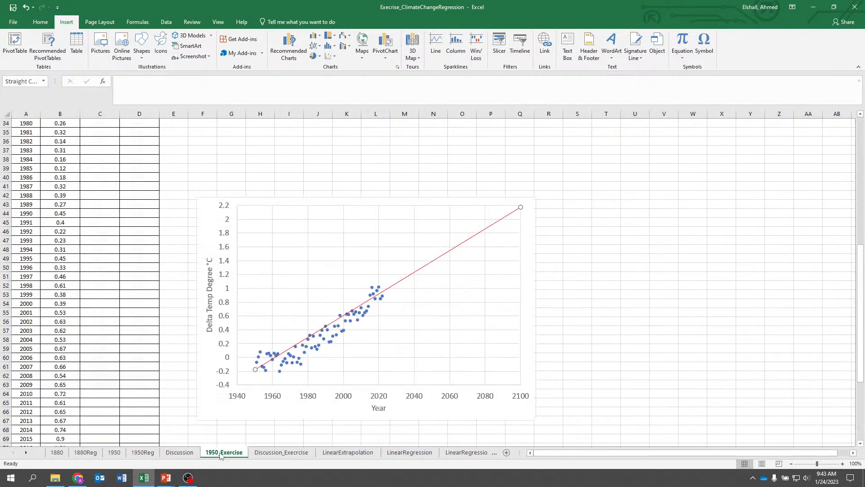
# Begin a formula in the 2050 temperature cell taking the difference (B76-B4)
pyautogui.scroll(-6, 173, 361)
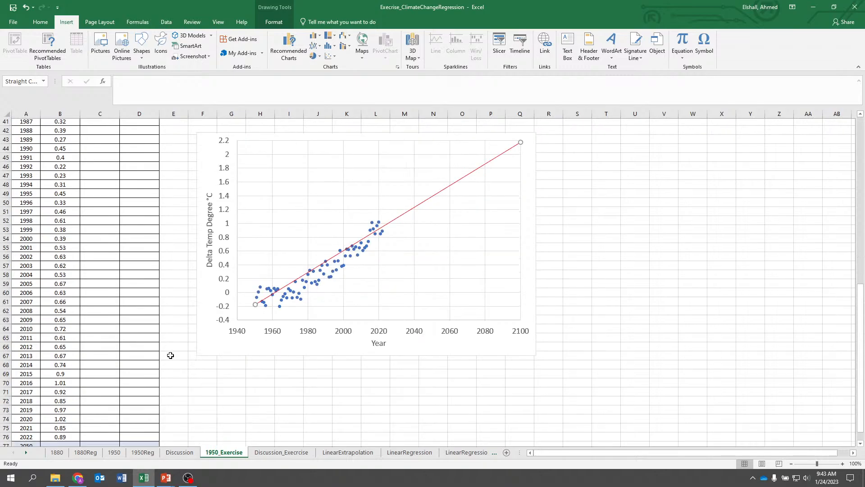
pyautogui.scroll(5, 170, 356)
pyautogui.scroll(-3, 170, 356)
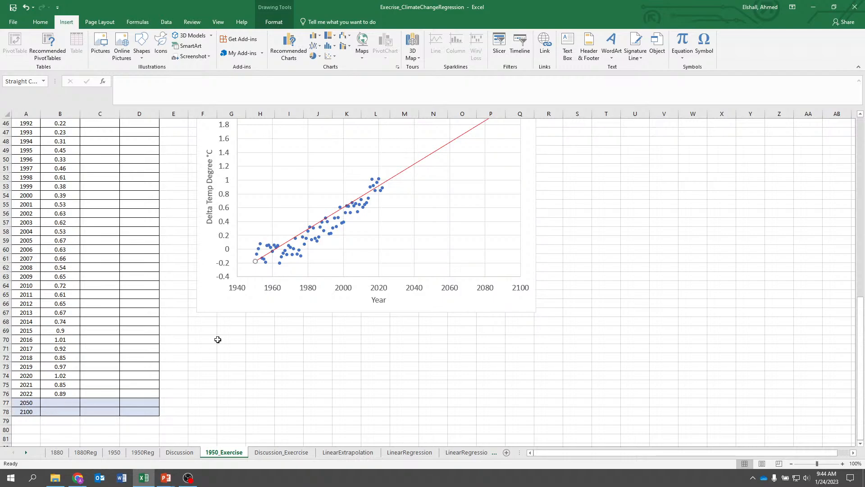
pyautogui.scroll(1, 221, 336)
pyautogui.scroll(-2, 221, 335)
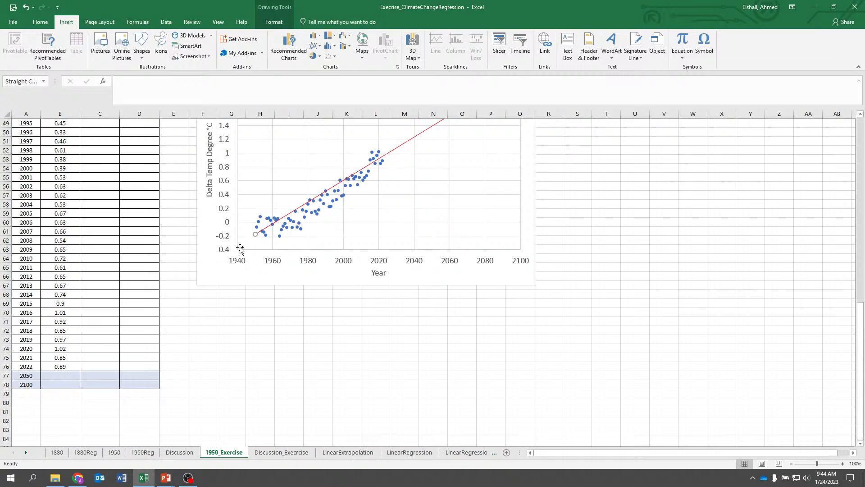
pyautogui.click(62, 378)
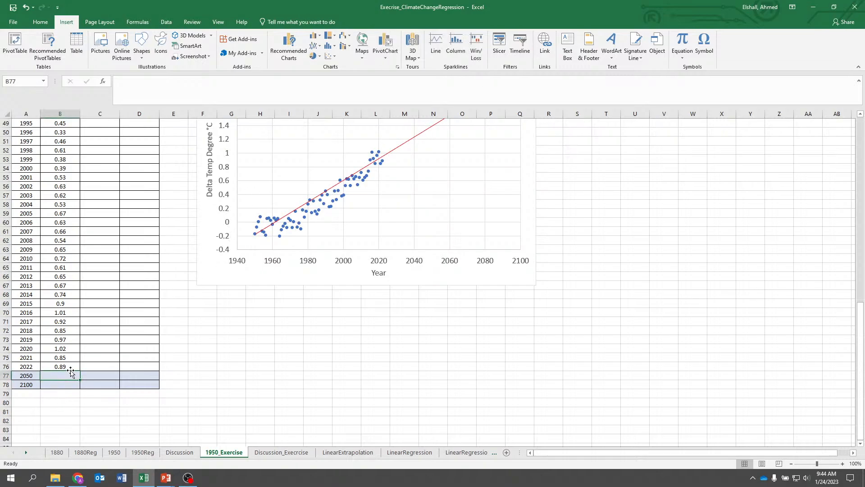
pyautogui.write('=(')
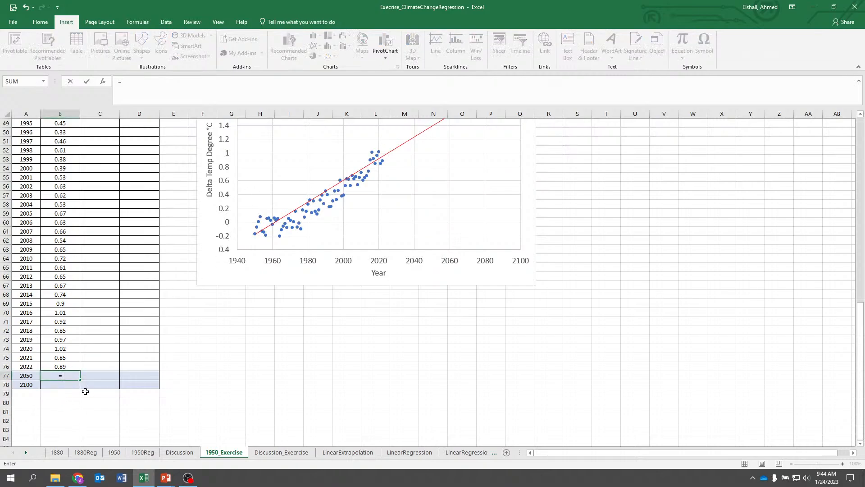
pyautogui.click(63, 364)
pyautogui.write('-')
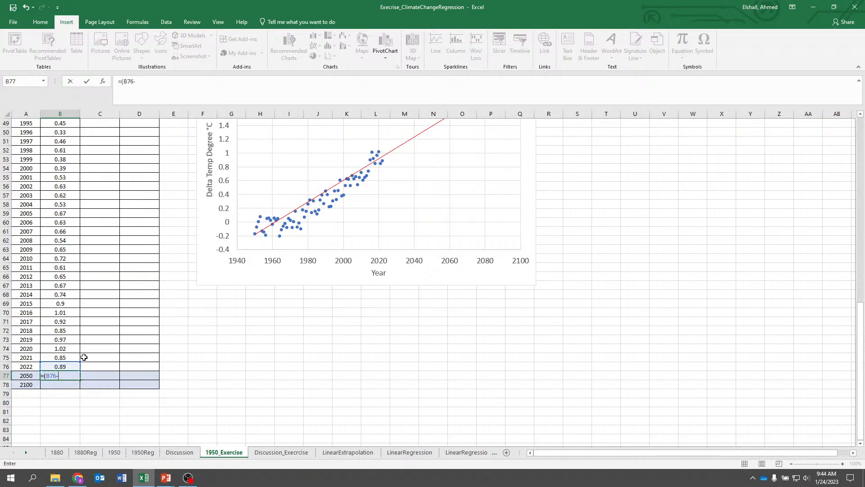
pyautogui.scroll(16, 77, 356)
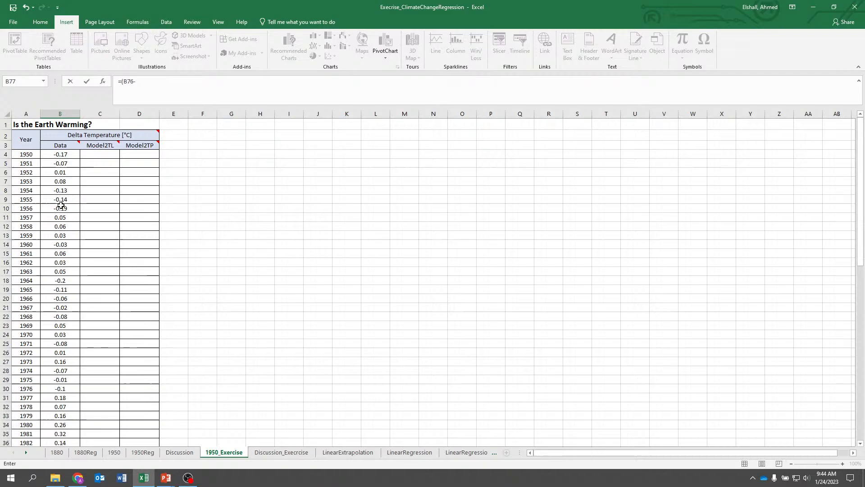
pyautogui.click(60, 154)
pyautogui.write(')')
# Divide that difference by the year span (A76-A4) and append a multiplication sign
pyautogui.click(170, 85)
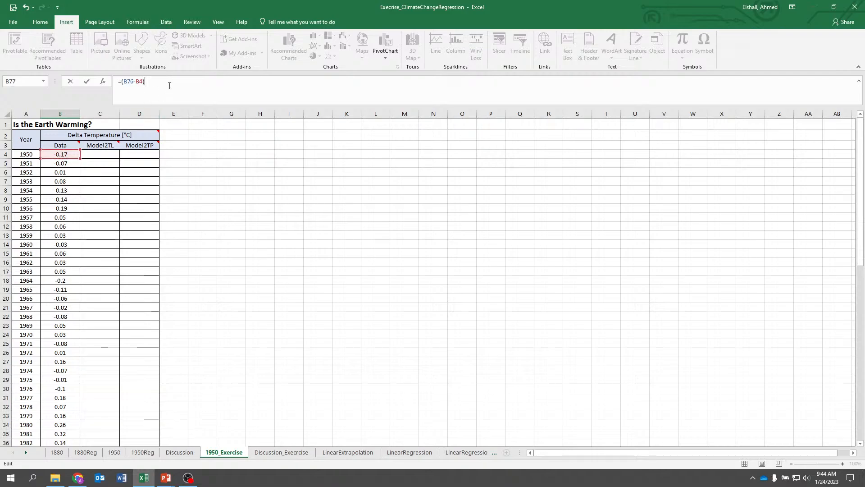
pyautogui.scroll(-17, 60, 248)
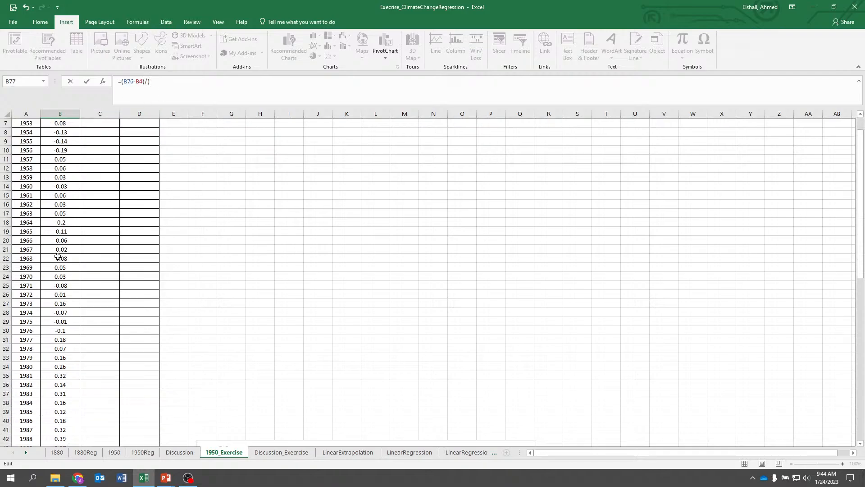
pyautogui.click(27, 339)
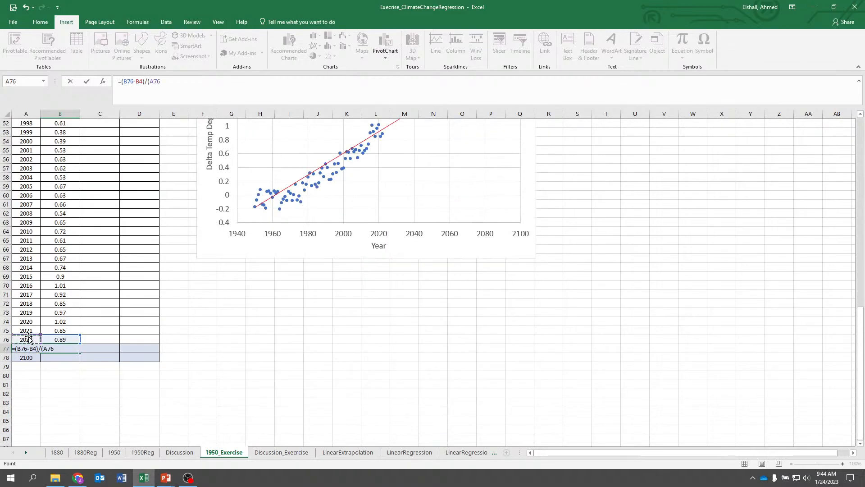
pyautogui.write('-')
pyautogui.scroll(17, 172, 168)
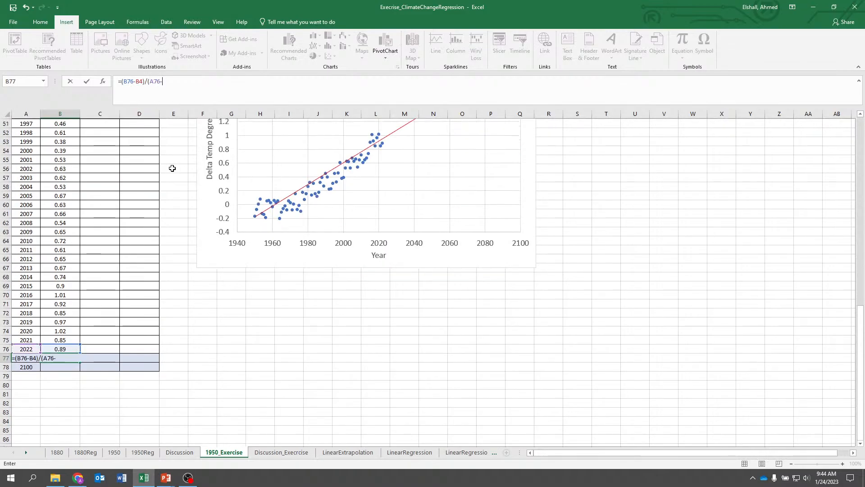
pyautogui.click(26, 154)
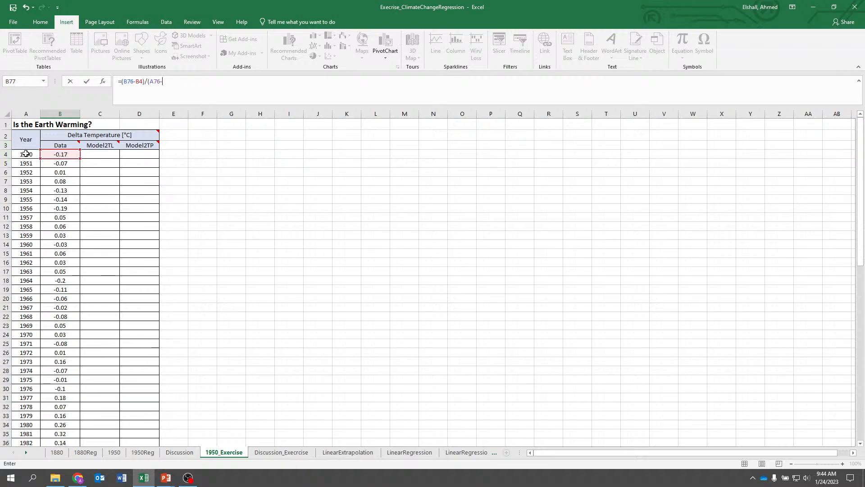
pyautogui.click(201, 78)
pyautogui.write(')*')
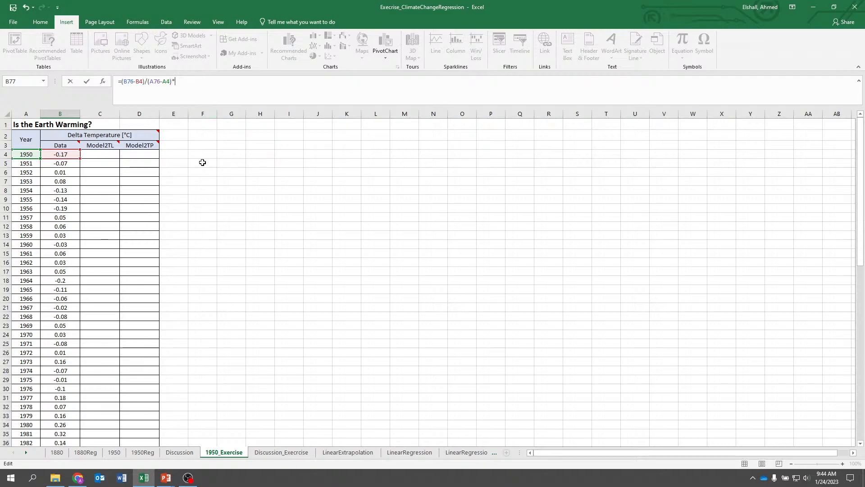
# Multiply by (A77-A4), prefix the formula with B4+, and enter it
pyautogui.scroll(-11, 203, 165)
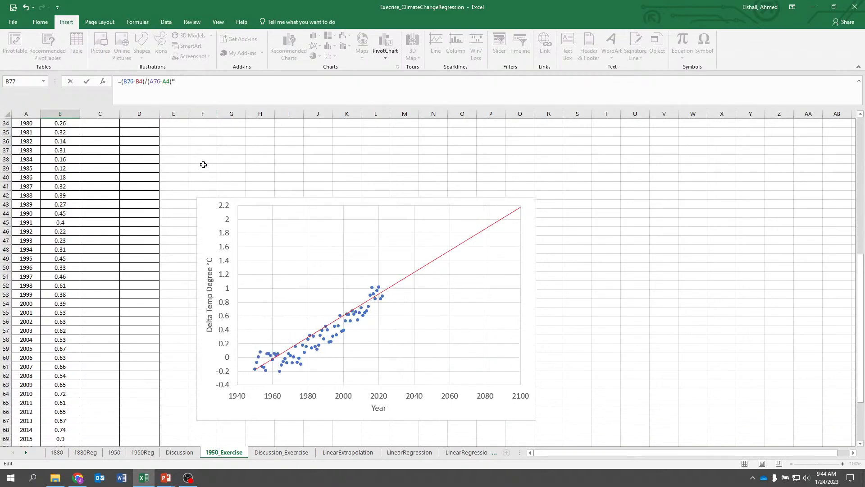
pyautogui.scroll(-4, 203, 164)
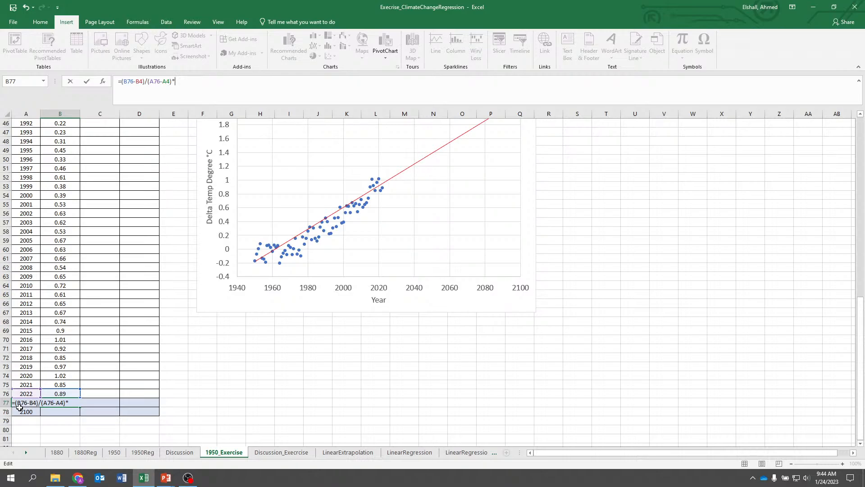
pyautogui.scroll(6, 276, 222)
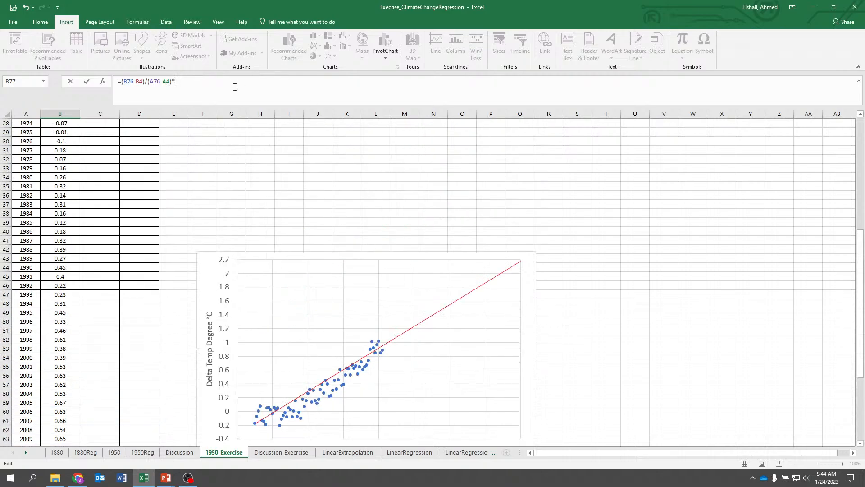
pyautogui.write('A77-')
pyautogui.scroll(9, 252, 163)
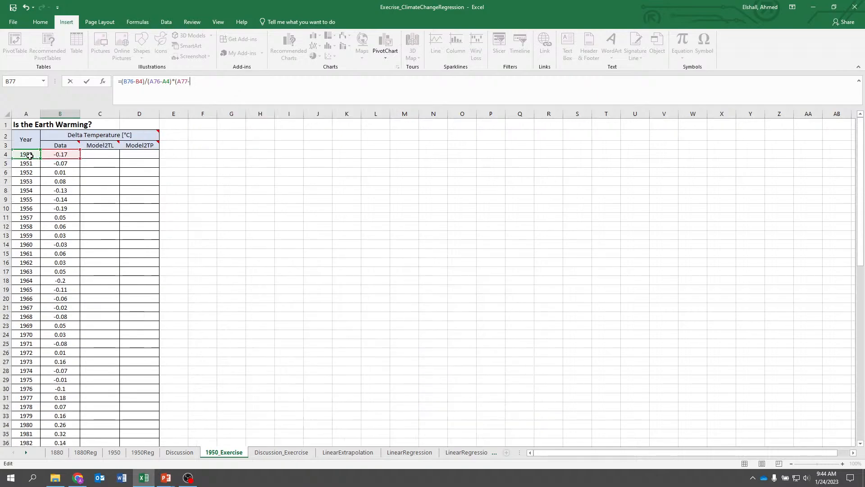
pyautogui.click(27, 155)
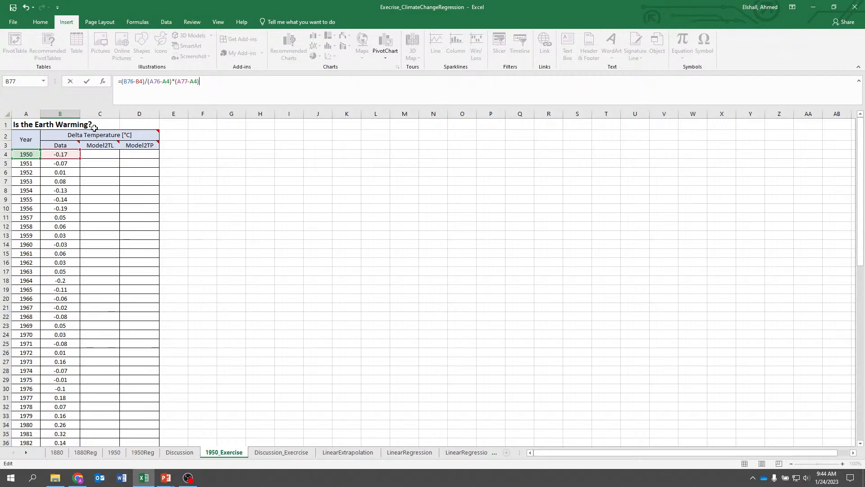
pyautogui.click(122, 81)
pyautogui.click(72, 153)
pyautogui.write('+')
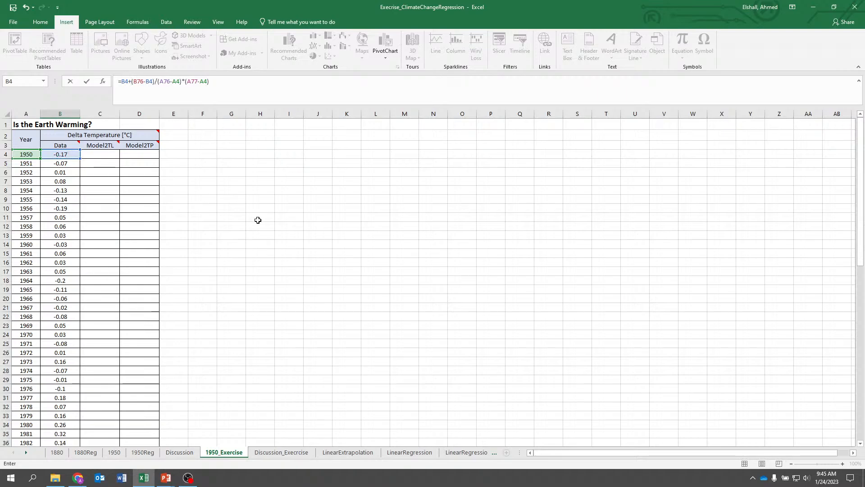
pyautogui.press('Return')
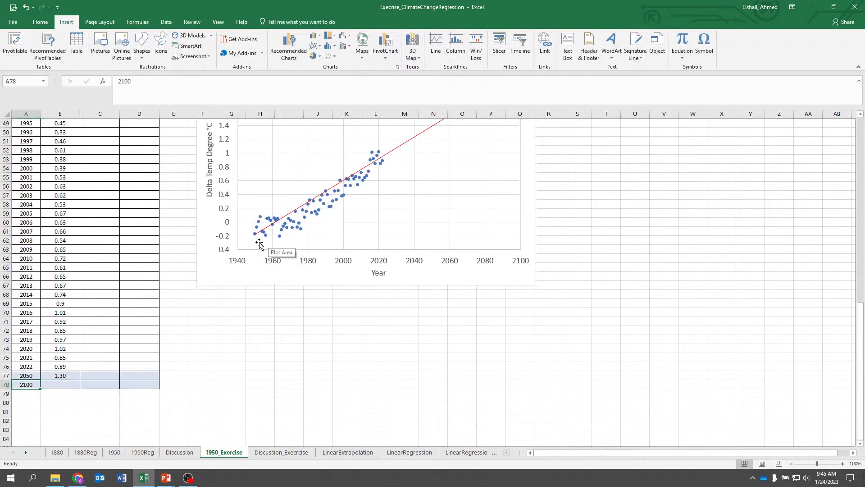
# Try to make the row references in the 2050 formula absolute with $ signs
pyautogui.press('Up')
pyautogui.press('Right')
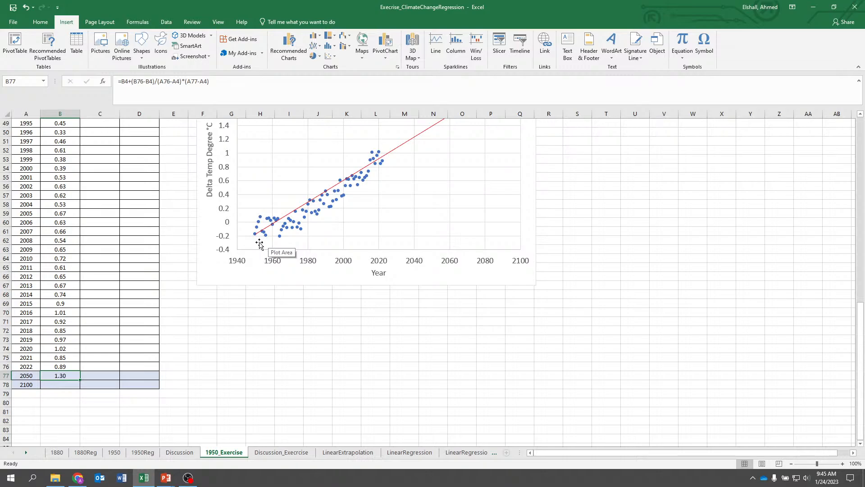
pyautogui.press('Down')
pyautogui.press('Up')
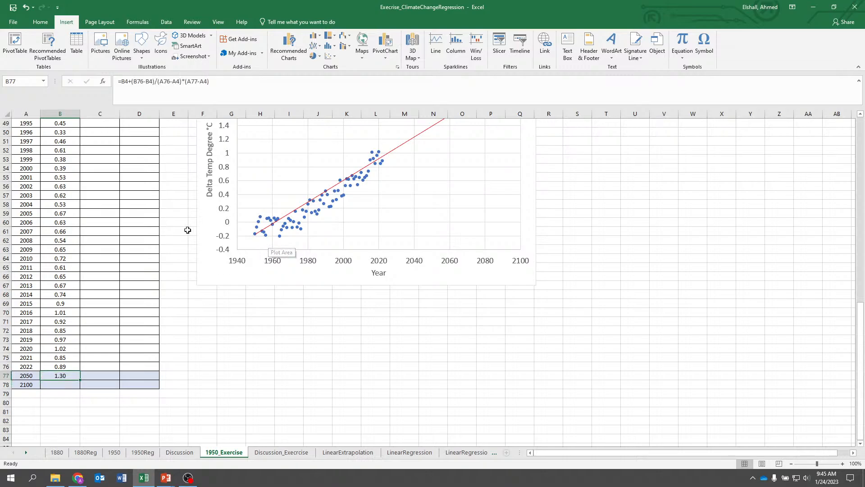
pyautogui.click(123, 81)
pyautogui.press('Right')
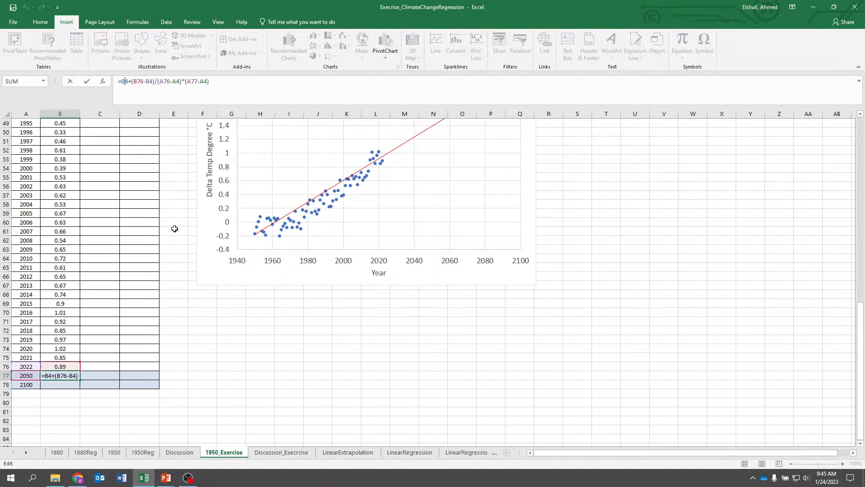
pyautogui.write('$4+(B')
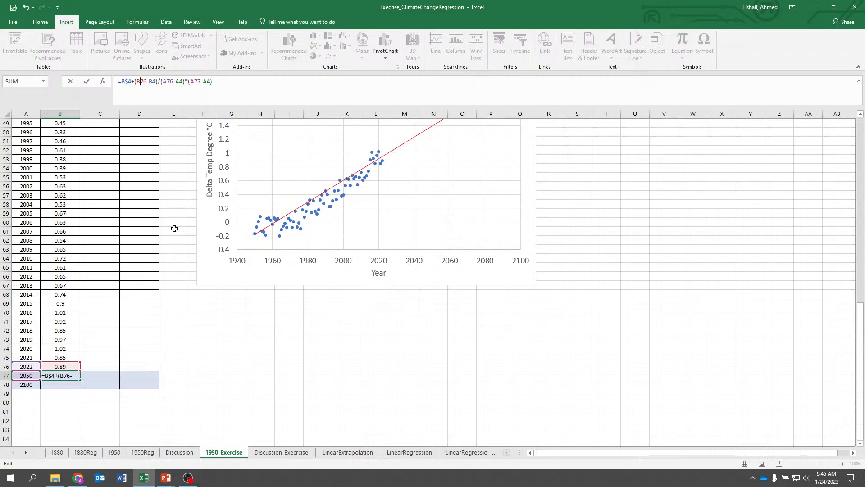
pyautogui.write('$')
pyautogui.press('Right')
pyautogui.press('Right')
pyautogui.press('Right')
pyautogui.press('Right')
pyautogui.write('$4+(B')
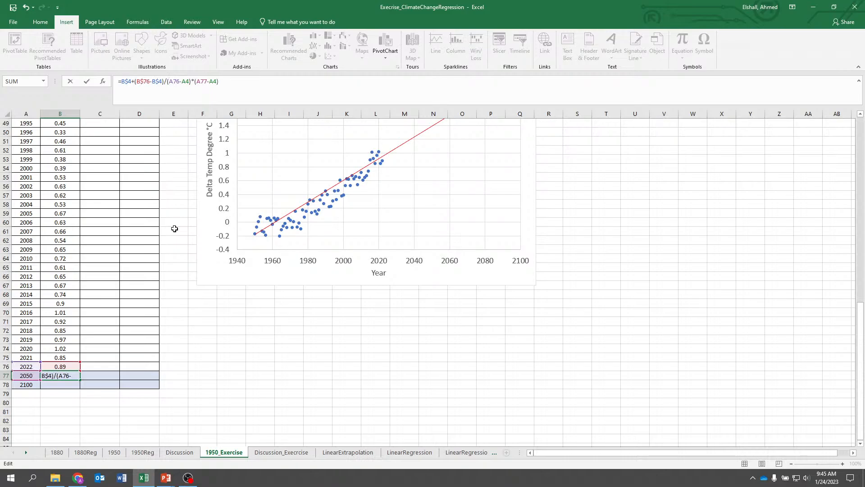
pyautogui.write('$')
pyautogui.press('Right')
pyautogui.press('Right')
pyautogui.press('Right')
pyautogui.press('Right')
pyautogui.write('$')
pyautogui.press('Right')
pyautogui.press('Right')
pyautogui.write('$')
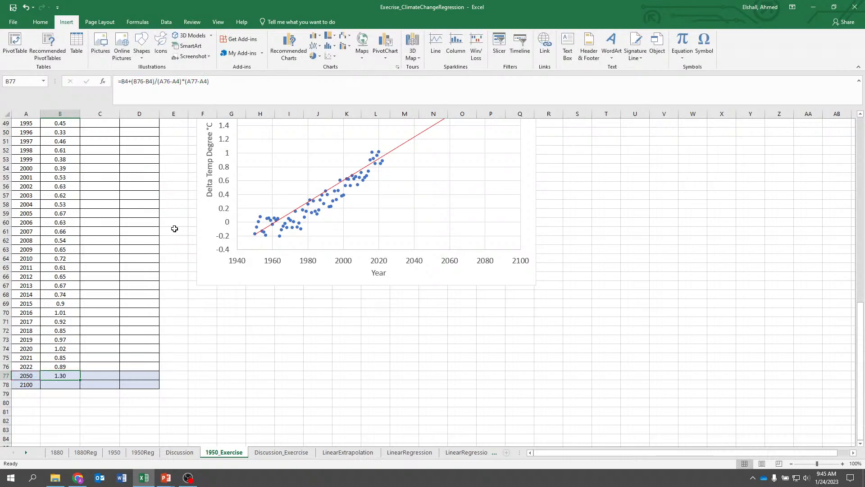
pyautogui.press('Return')
pyautogui.hotkey('ctrl', 'z')
# Fill the extrapolation formula down into the 2100 row and open the copied formula to inspect its references
pyautogui.moveTo(80, 380); pyautogui.dragTo(79, 386)
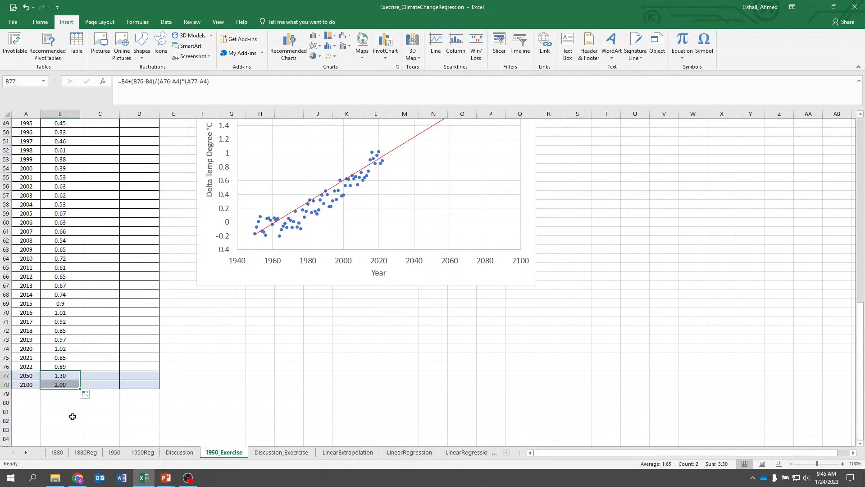
pyautogui.doubleClick(54, 385)
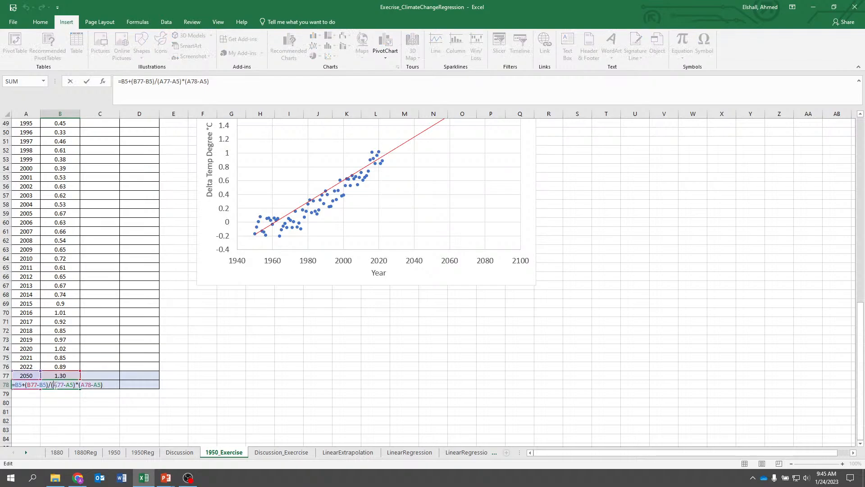
pyautogui.press('Escape')
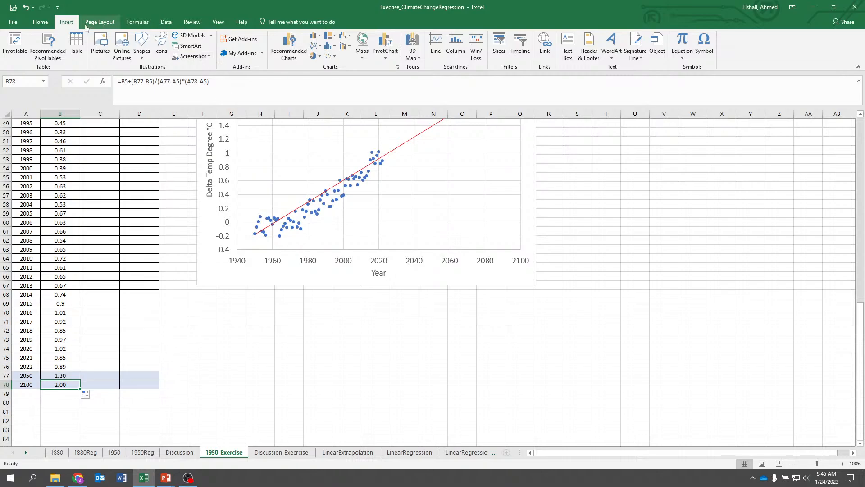
pyautogui.doubleClick(61, 385)
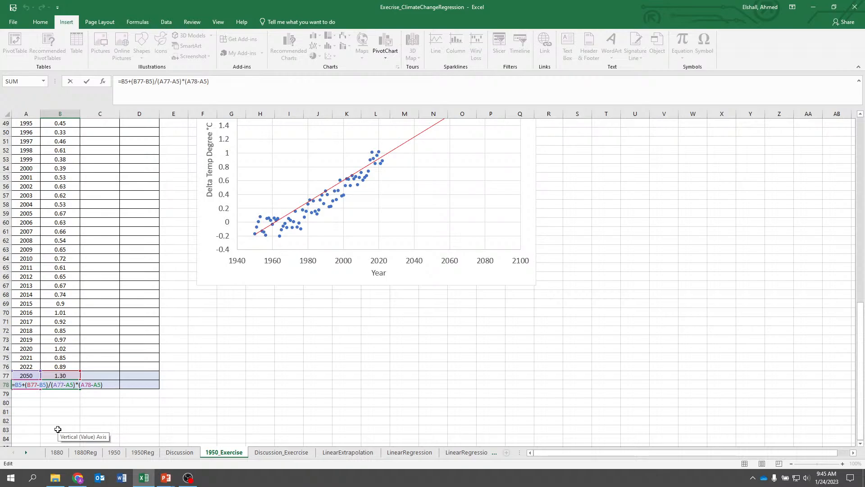
# Make the 2050 formula's fixed row references absolute so it reads =B$4+(B$76-B$4)/(A$76-A$4)*(A77-A$4)
pyautogui.hotkey('ctrl', 'Return')
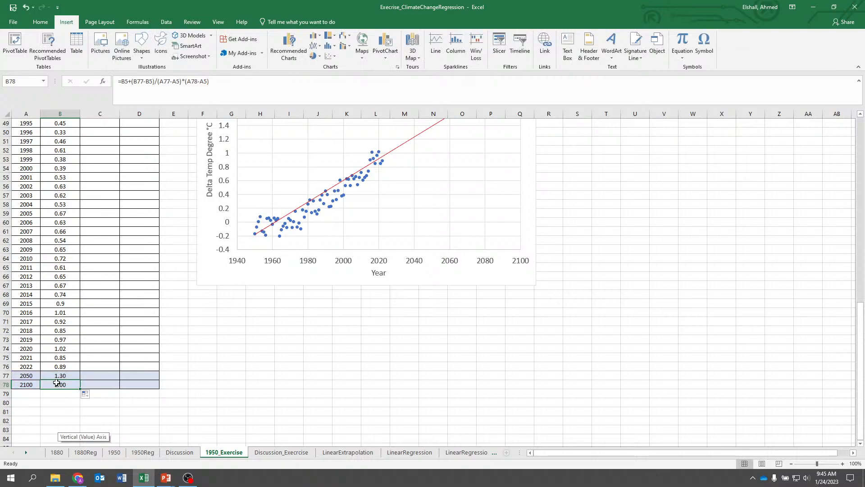
pyautogui.press('Up')
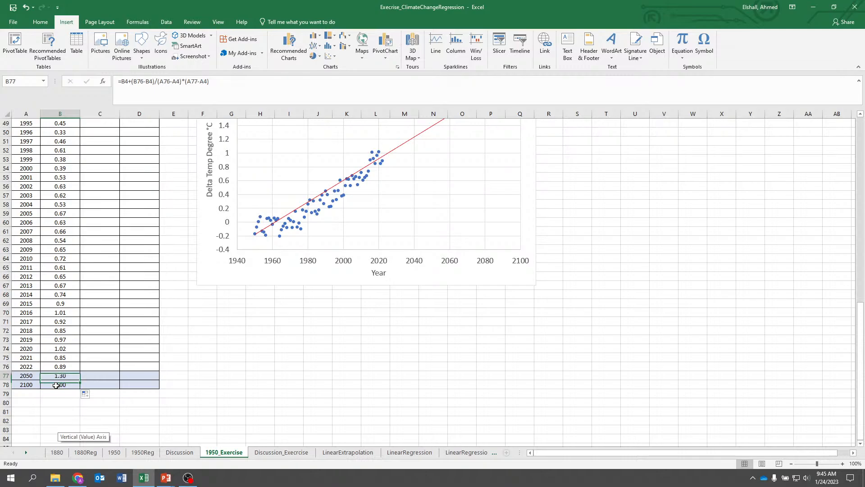
pyautogui.click(56, 385)
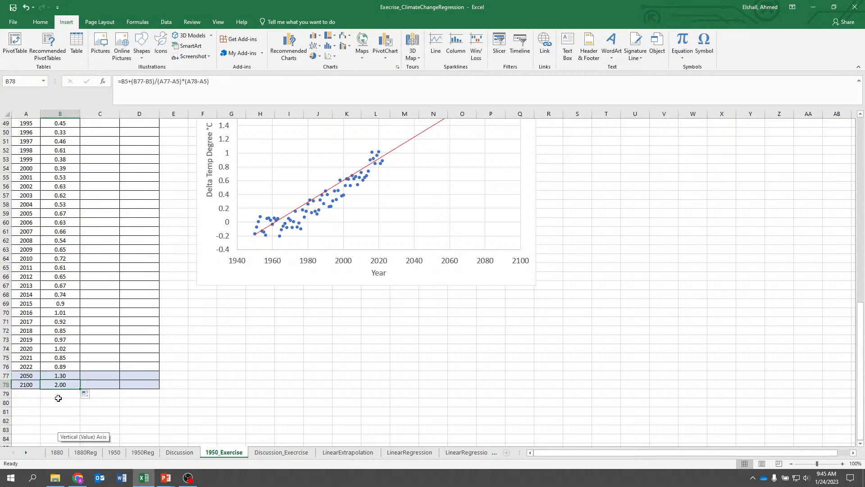
pyautogui.press('Up')
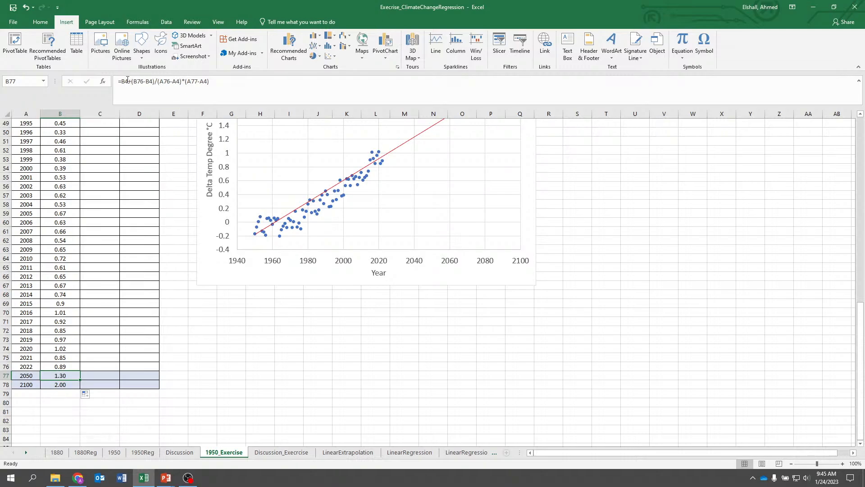
pyautogui.press('F2')
pyautogui.press('Home')
pyautogui.press('Right')
pyautogui.press('Right')
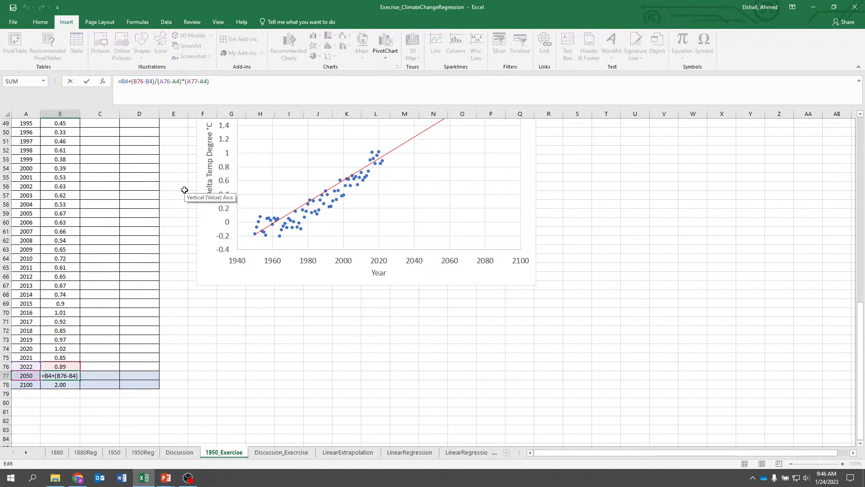
pyautogui.write('$')
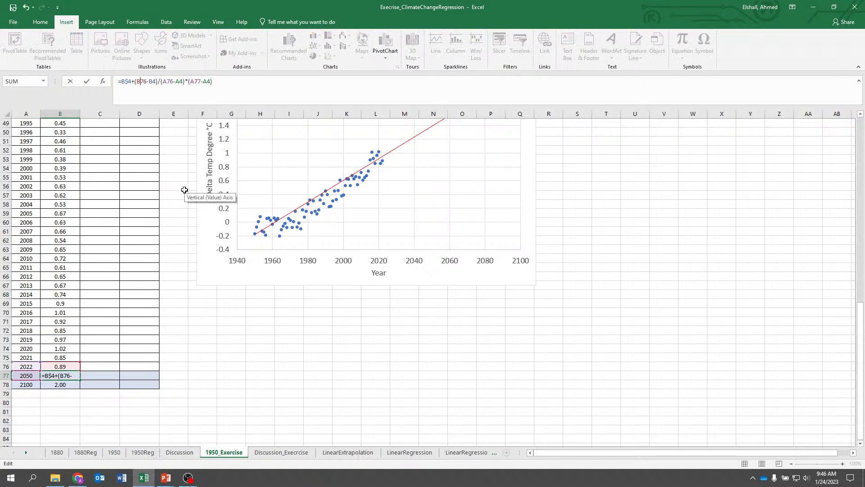
pyautogui.press('Right')
pyautogui.press('Right')
pyautogui.press('Right')
pyautogui.press('Right')
pyautogui.write('$')
pyautogui.press('Right')
pyautogui.press('Right')
pyautogui.press('Right')
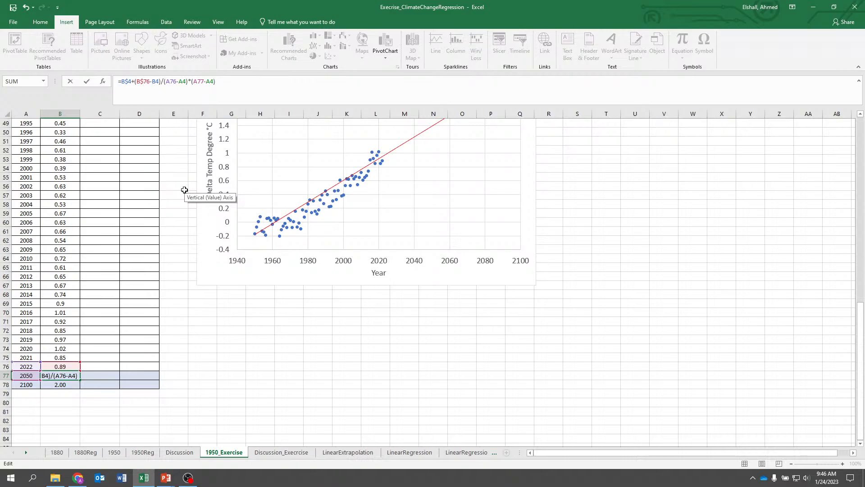
pyautogui.write('$')
pyautogui.press('BackSpace')
pyautogui.write('$')
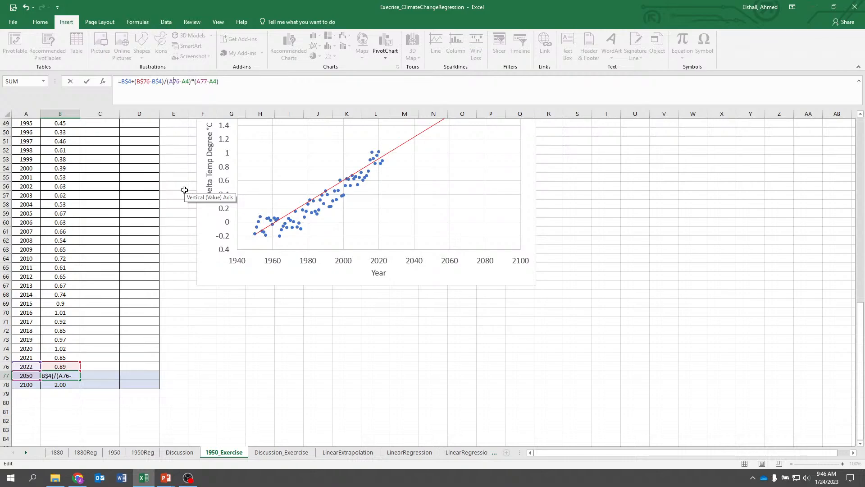
pyautogui.press('Right')
pyautogui.press('Right')
pyautogui.press('Right')
pyautogui.press('Right')
pyautogui.press('Right')
pyautogui.write('$')
pyautogui.press('Right')
pyautogui.press('Right')
pyautogui.press('Right')
pyautogui.press('Right')
pyautogui.write('$')
pyautogui.press('Right')
pyautogui.press('Right')
pyautogui.press('Right')
pyautogui.press('Right')
pyautogui.write('$')
pyautogui.hotkey('ctrl', 'Return')
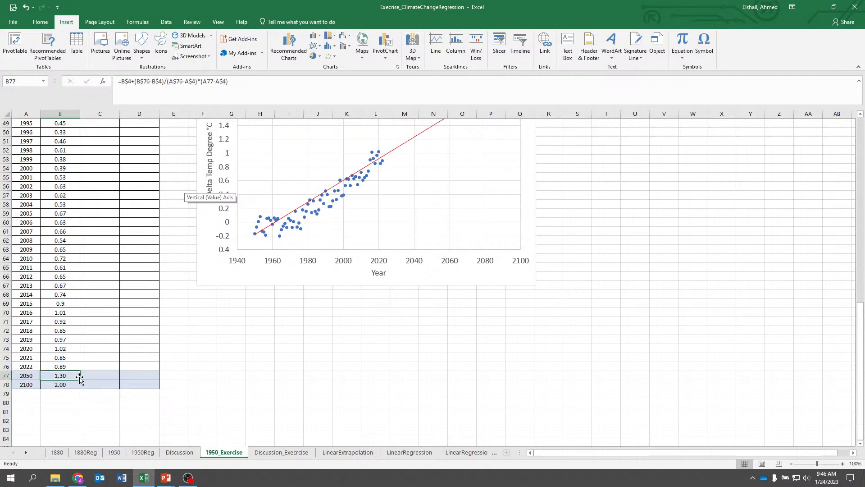
# Fill the corrected 2050 formula down into the 2100 row
pyautogui.moveTo(79, 377); pyautogui.dragTo(81, 387)
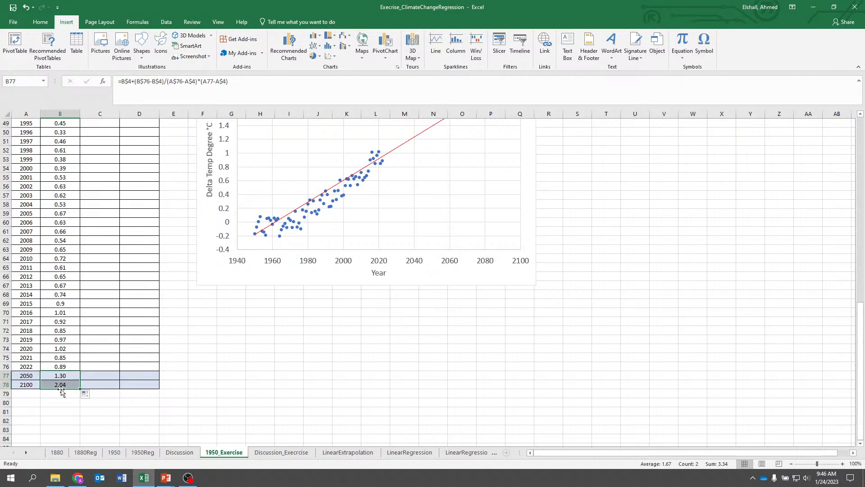
pyautogui.click(60, 392)
pyautogui.scroll(2, 283, 355)
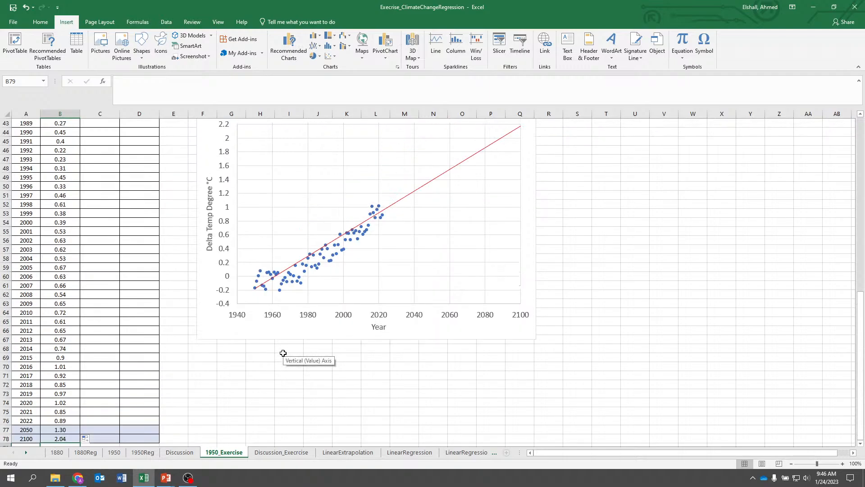
pyautogui.scroll(-1, 283, 354)
pyautogui.scroll(4, 283, 354)
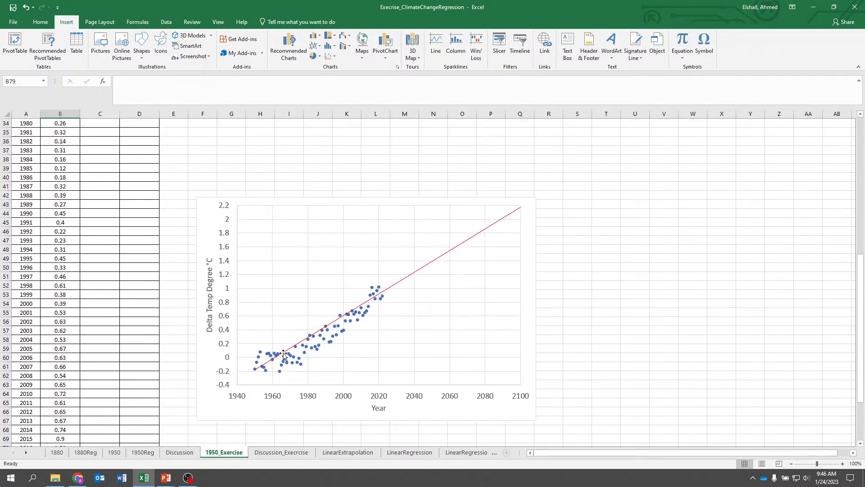
pyautogui.scroll(-6, 283, 354)
pyautogui.scroll(4, 61, 414)
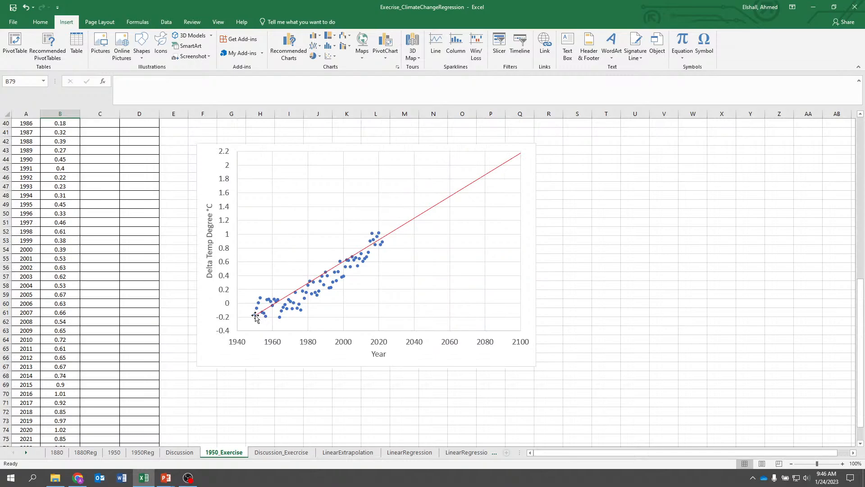
# Move the drawn red line's end point to about 2.0 °C at year 2100
pyautogui.click(513, 156)
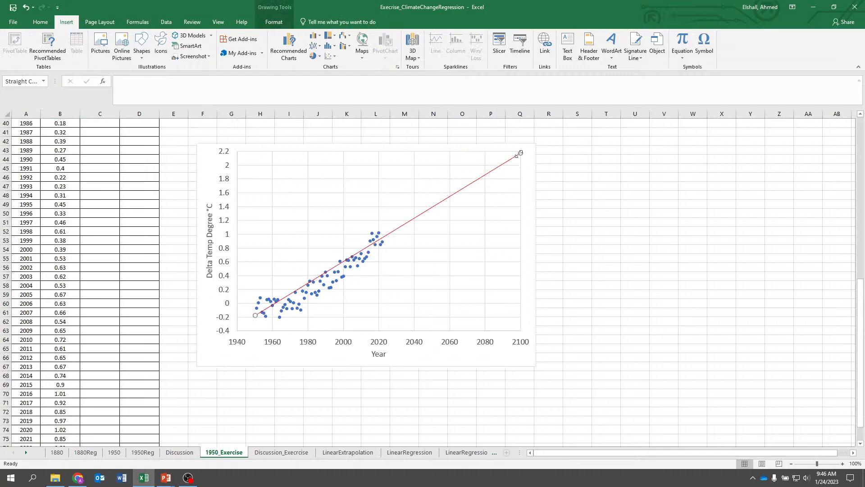
pyautogui.moveTo(521, 154)
pyautogui.mouseDown()
pyautogui.moveTo(493, 185)
pyautogui.moveTo(381, 243)
pyautogui.moveTo(496, 184)
pyautogui.moveTo(530, 153)
pyautogui.moveTo(520, 164)
pyautogui.mouseUp()
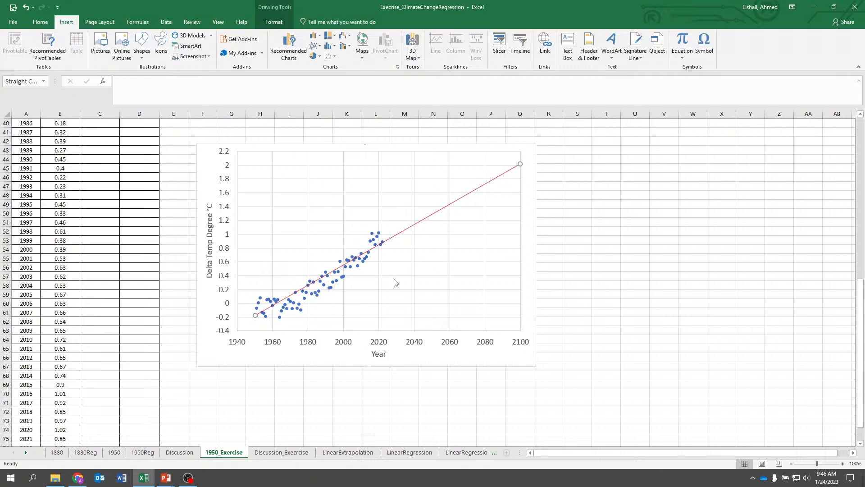
pyautogui.scroll(-3, 199, 379)
pyautogui.click(256, 383)
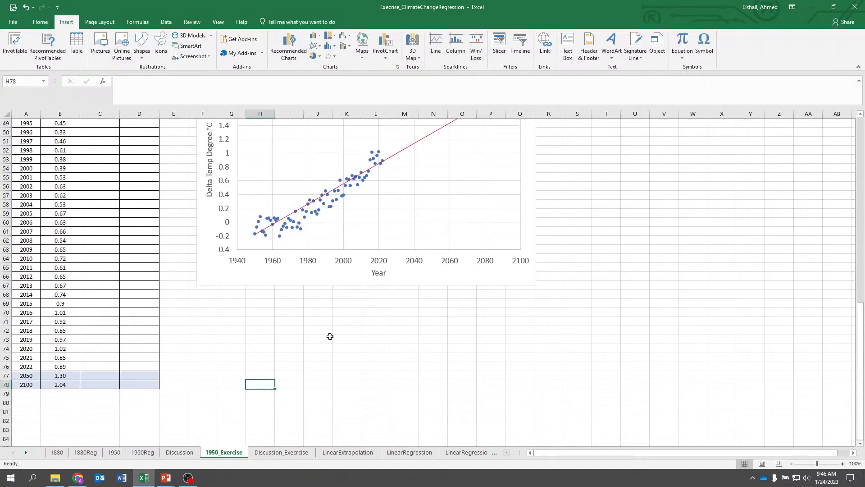
# Realign the drawn red line along the data points, shortening it to end near 2035 at about 1.15 °C
pyautogui.scroll(2, 354, 310)
pyautogui.scroll(2, 359, 321)
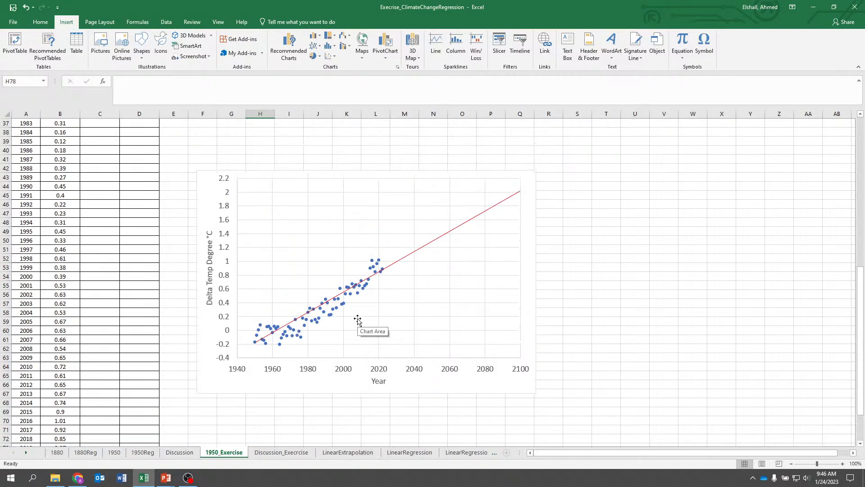
pyautogui.scroll(-1, 359, 320)
pyautogui.scroll(1, 358, 321)
pyautogui.click(413, 252)
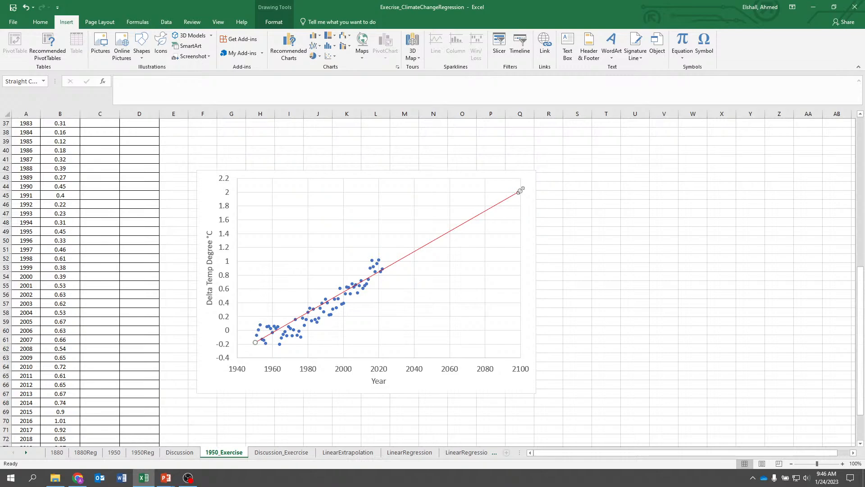
pyautogui.moveTo(520, 190); pyautogui.dragTo(521, 164)
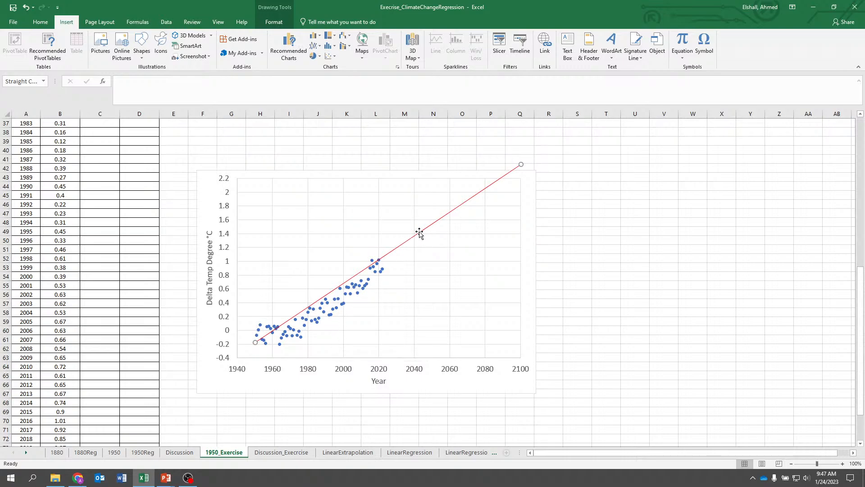
pyautogui.moveTo(419, 232); pyautogui.dragTo(412, 240)
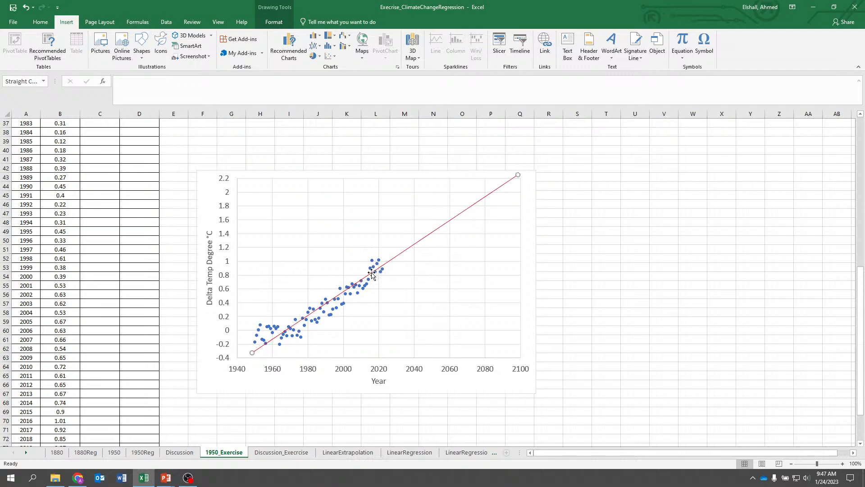
pyautogui.moveTo(516, 175); pyautogui.dragTo(392, 261)
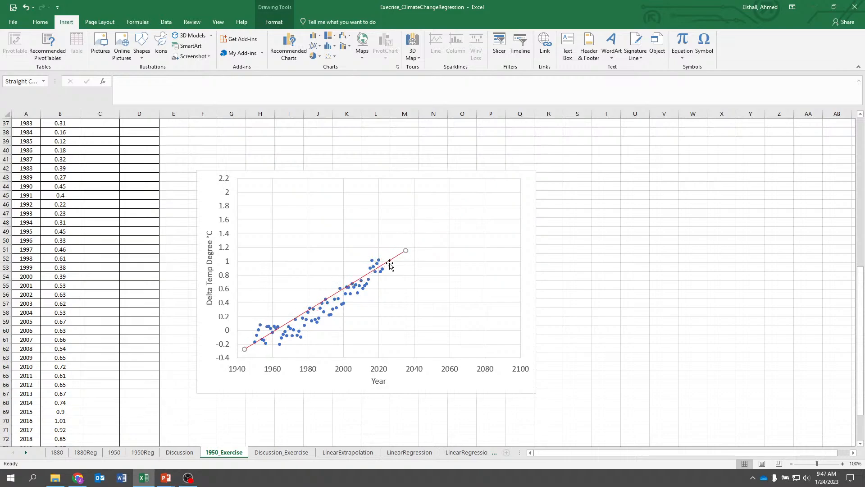
pyautogui.moveTo(290, 320); pyautogui.dragTo(293, 318)
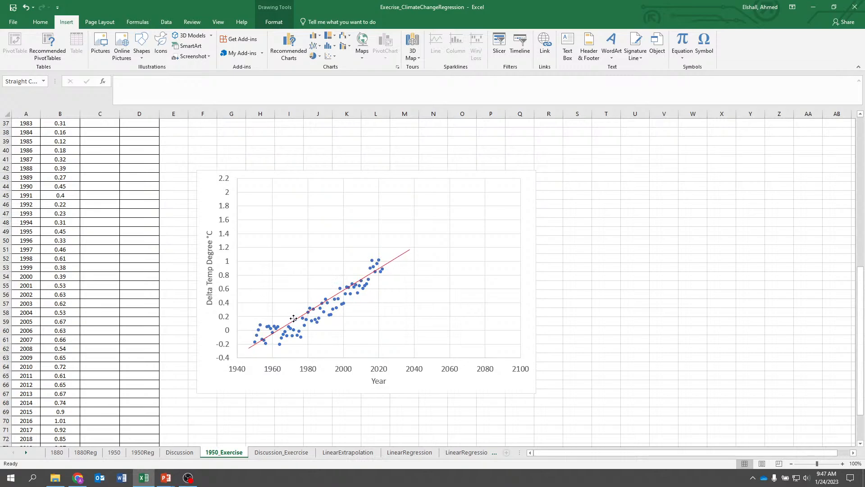
# Zoom in to examine how the drawn line fits the recent data points, then zoom back out
pyautogui.click(832, 464)
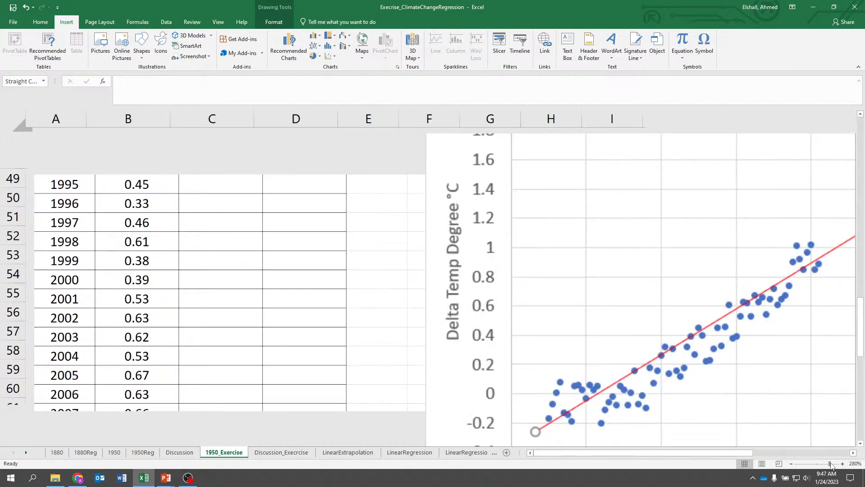
pyautogui.moveTo(720, 453); pyautogui.dragTo(809, 454)
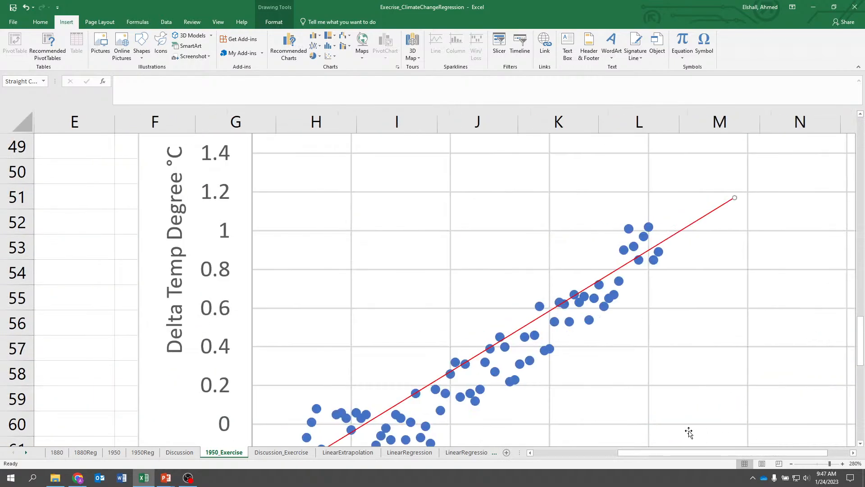
pyautogui.scroll(-1, 689, 432)
pyautogui.scroll(1, 689, 432)
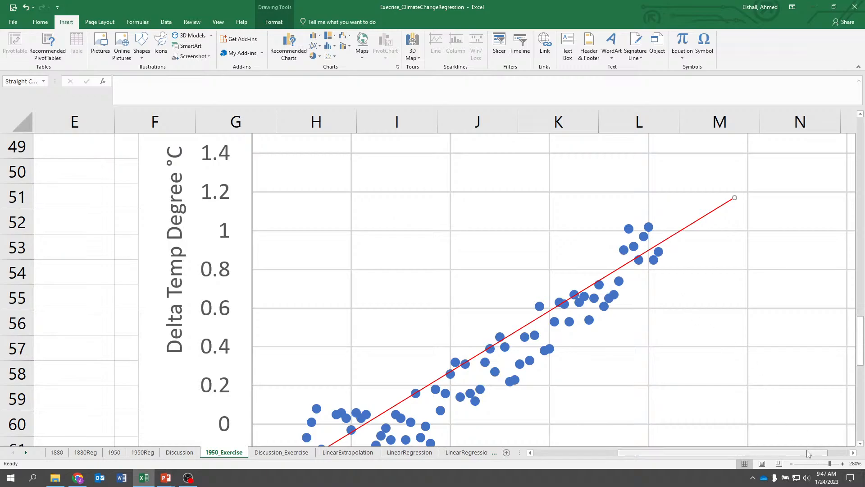
pyautogui.click(791, 464)
pyautogui.click(791, 464)
pyautogui.click(792, 463)
pyautogui.click(791, 464)
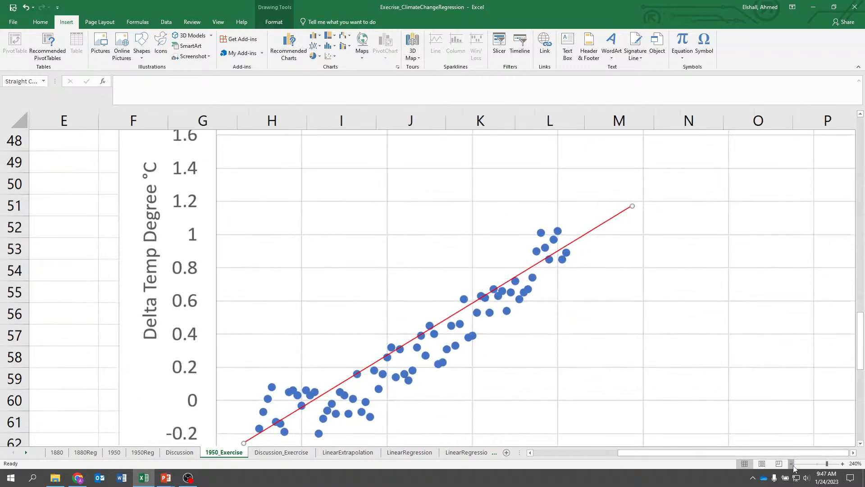
pyautogui.click(791, 464)
pyautogui.click(791, 464)
pyautogui.click(791, 464)
pyautogui.click(792, 464)
pyautogui.click(791, 463)
pyautogui.click(791, 463)
pyautogui.click(792, 464)
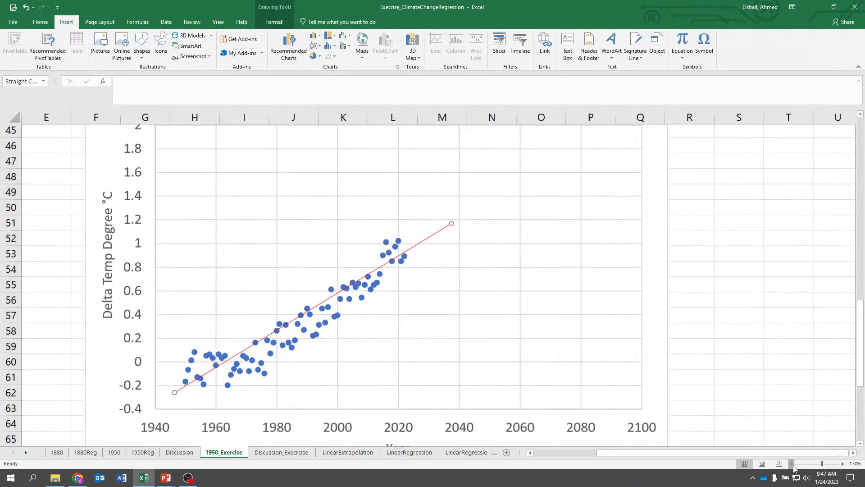
pyautogui.click(791, 464)
pyautogui.click(791, 463)
pyautogui.click(792, 464)
pyautogui.click(792, 464)
pyautogui.click(792, 464)
pyautogui.click(792, 465)
pyautogui.click(792, 464)
pyautogui.click(792, 464)
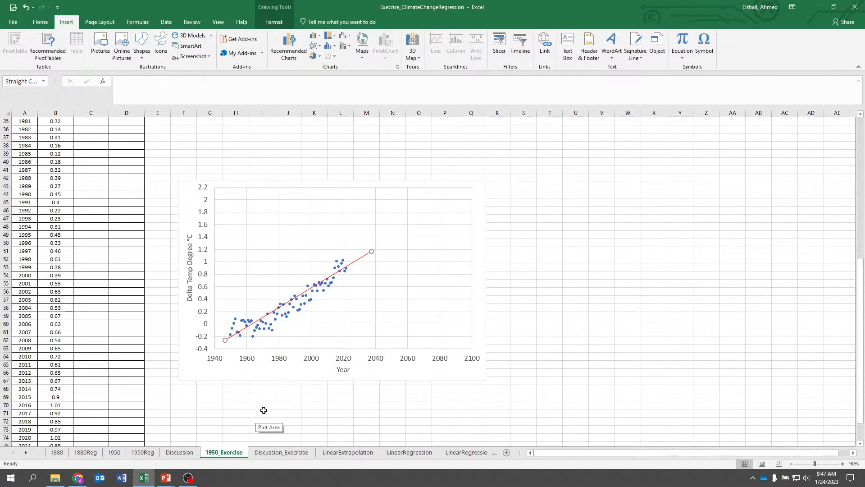
# Look at the LinearRegression sheet and return to the 1950_Exercise sheet
pyautogui.click(443, 454)
pyautogui.click(369, 455)
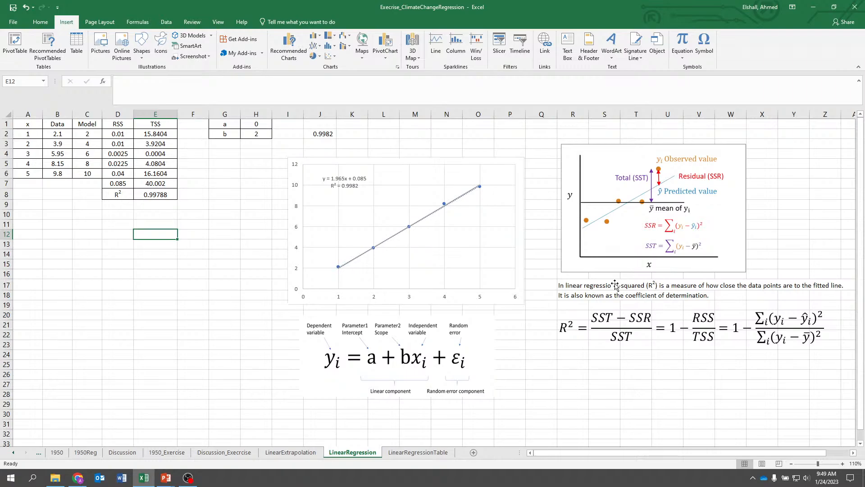
pyautogui.click(166, 452)
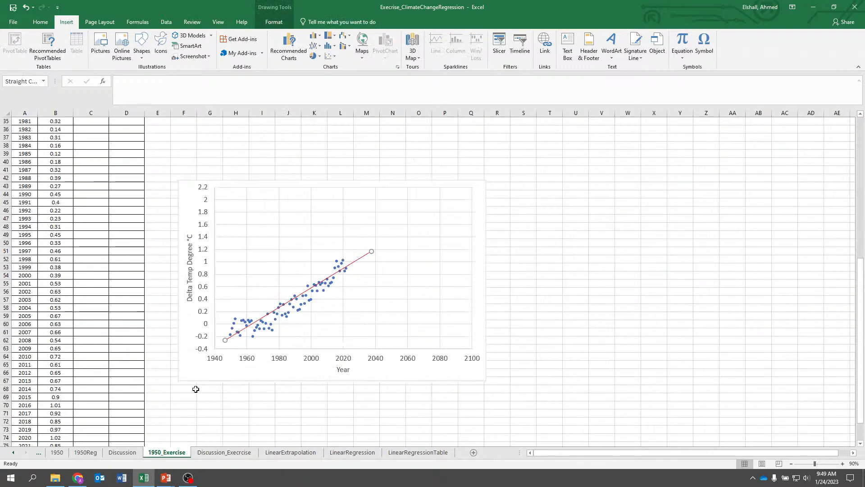
# Move the drawn red line out of the chart into the empty cells beside it
pyautogui.click(599, 278)
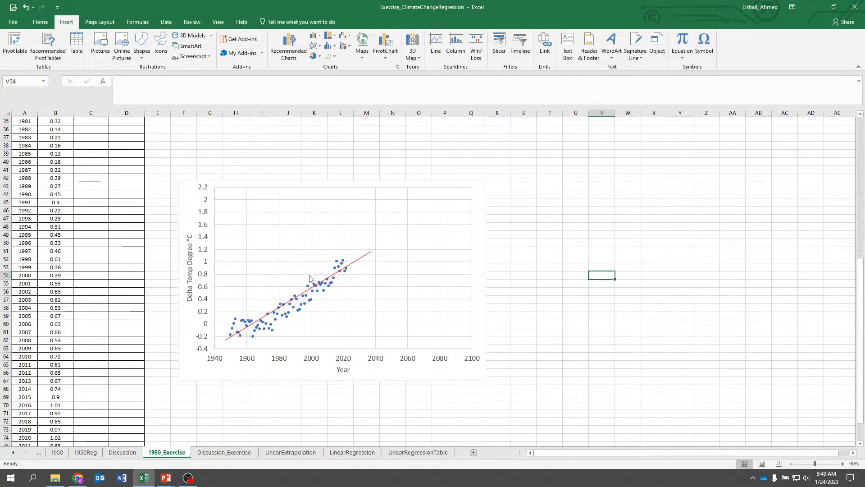
pyautogui.click(321, 282)
pyautogui.moveTo(322, 283); pyautogui.dragTo(494, 237)
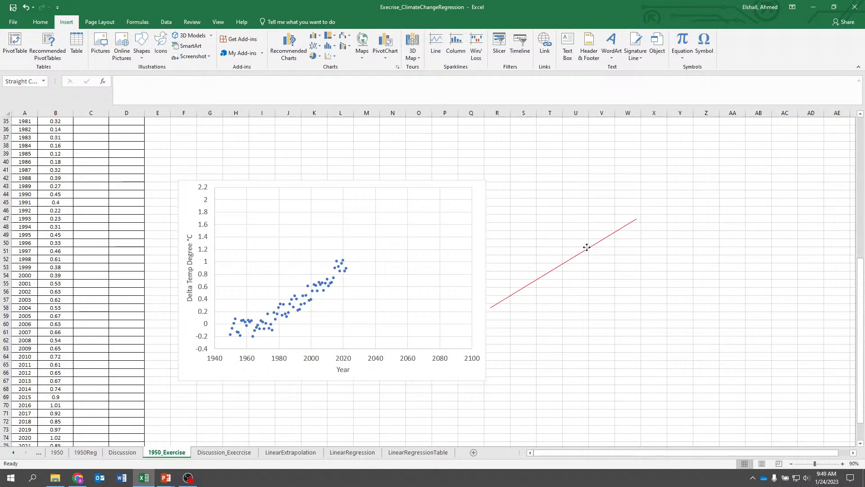
pyautogui.moveTo(586, 247); pyautogui.dragTo(592, 247)
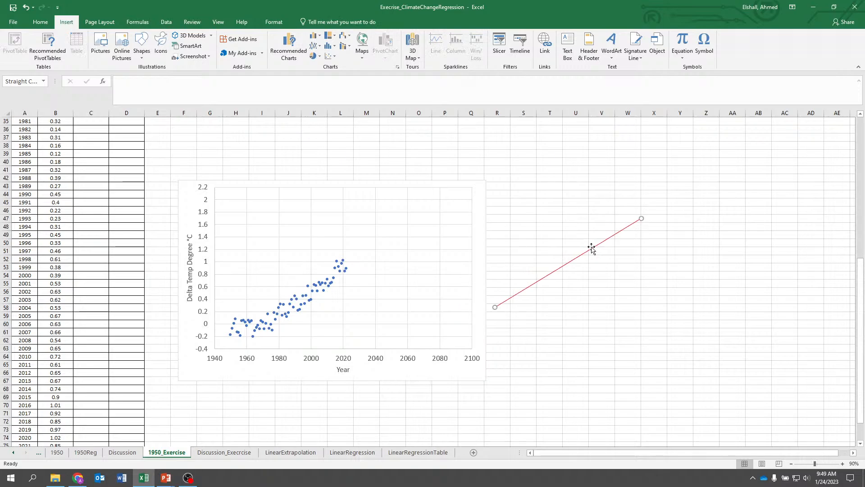
# Add a linear trendline to the temperature data series in the chart
pyautogui.click(309, 297)
pyautogui.rightClick(304, 297)
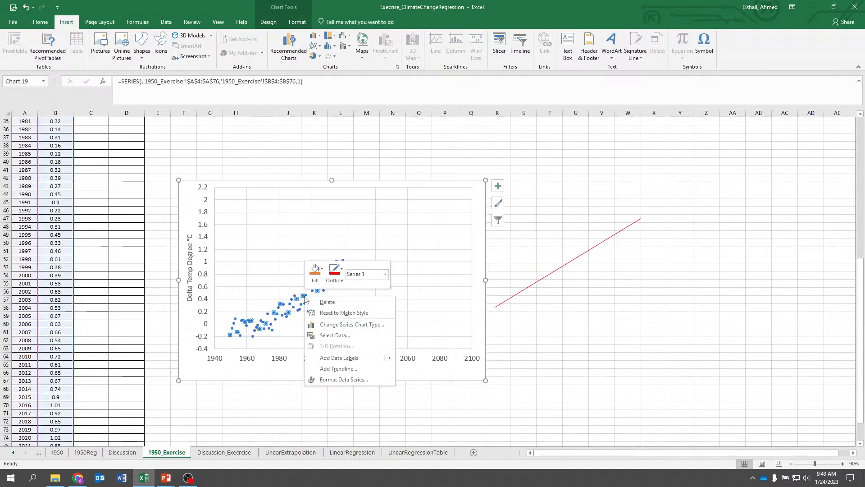
pyautogui.click(338, 368)
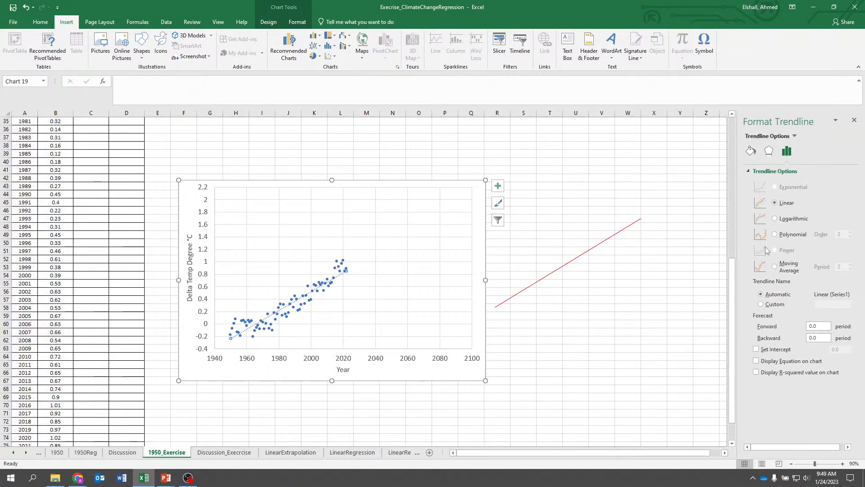
# Display the trendline's equation and R-squared value on the chart and close the trendline pane
pyautogui.click(756, 362)
pyautogui.click(757, 373)
pyautogui.click(854, 121)
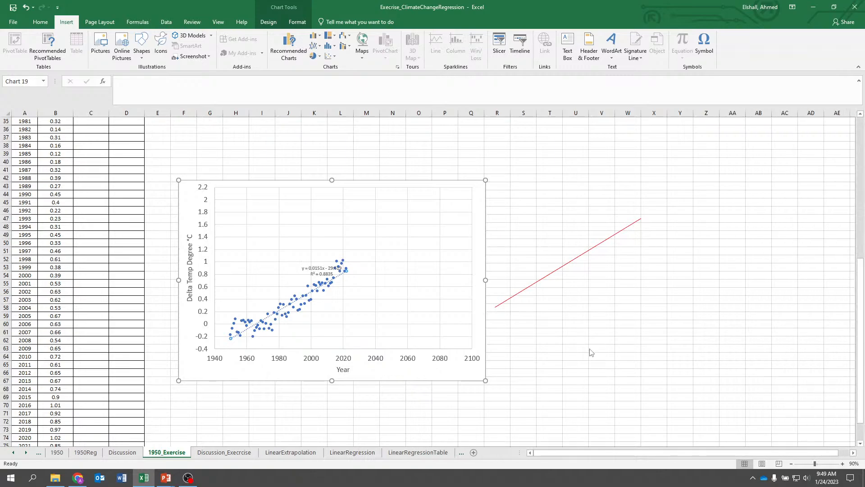
# Move the trendline equation label into the chart's upper-left area
pyautogui.click(581, 353)
pyautogui.click(308, 265)
pyautogui.moveTo(308, 264); pyautogui.dragTo(264, 213)
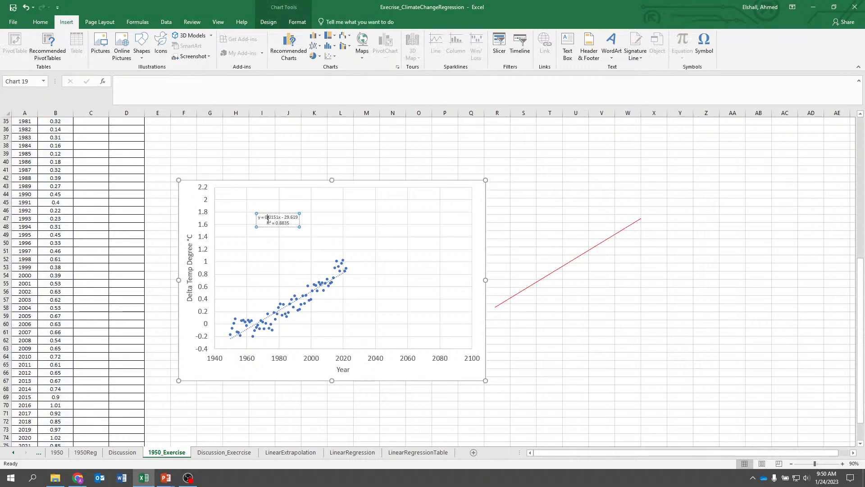
# Set the equation label's font size to 18
pyautogui.hotkey('ctrl', 'a')
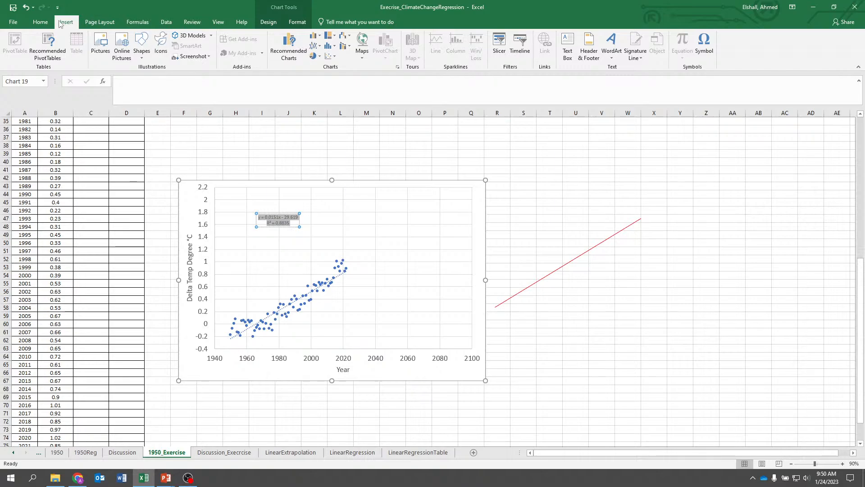
pyautogui.click(40, 22)
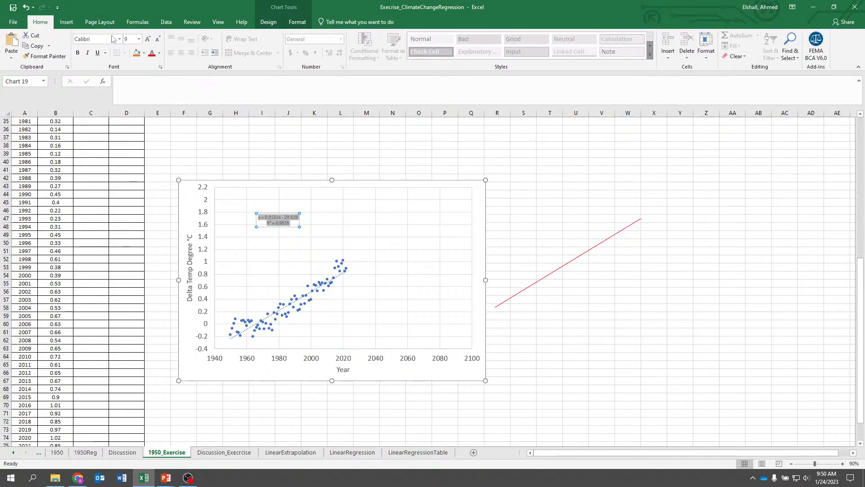
pyautogui.click(139, 40)
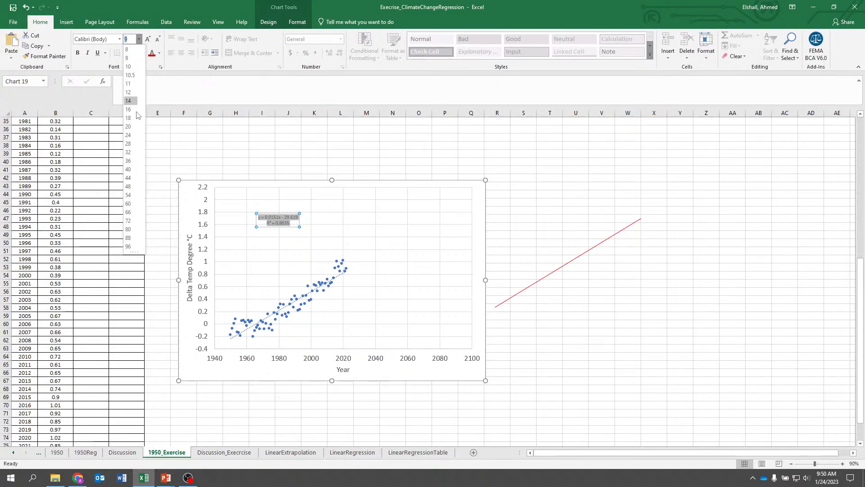
pyautogui.click(130, 148)
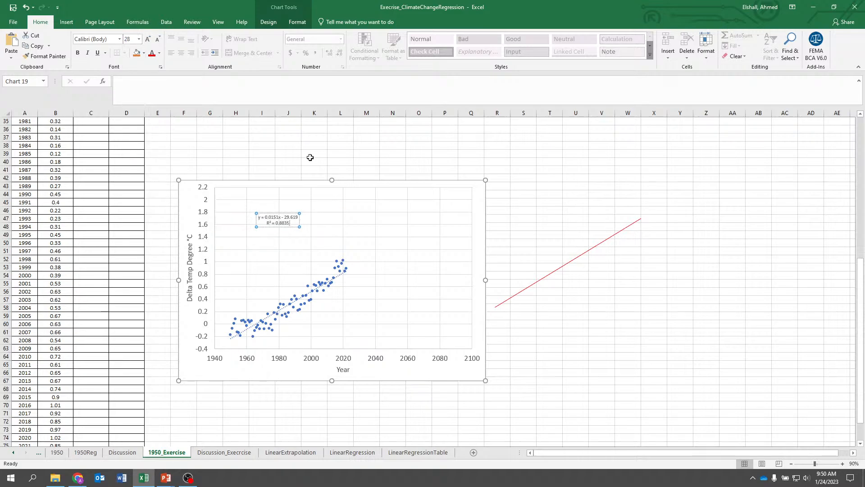
pyautogui.click(140, 40)
pyautogui.click(285, 223)
pyautogui.moveTo(291, 223); pyautogui.dragTo(258, 215)
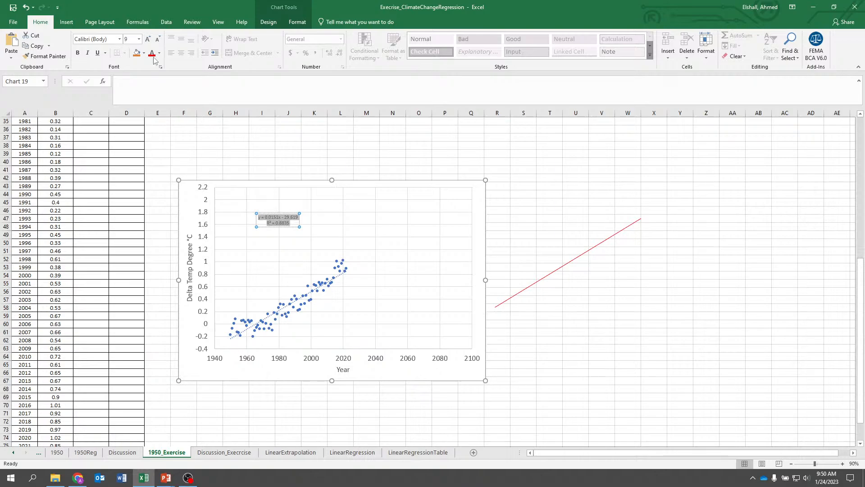
pyautogui.click(140, 39)
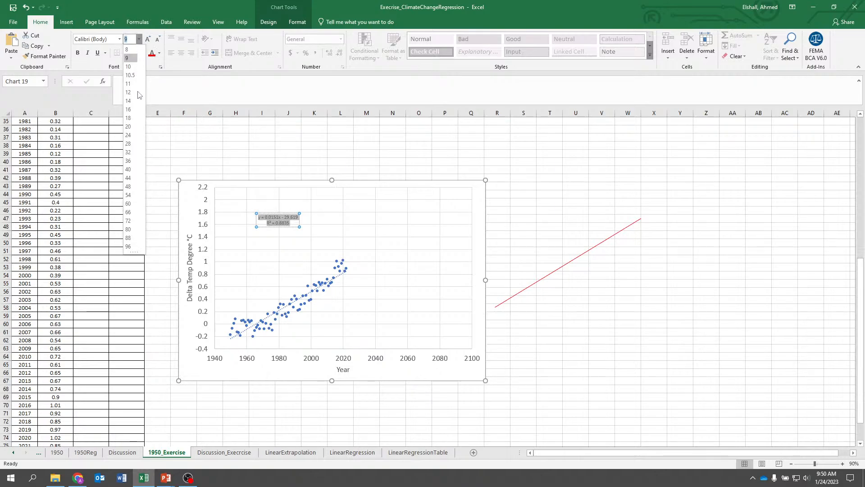
pyautogui.click(136, 122)
pyautogui.click(258, 168)
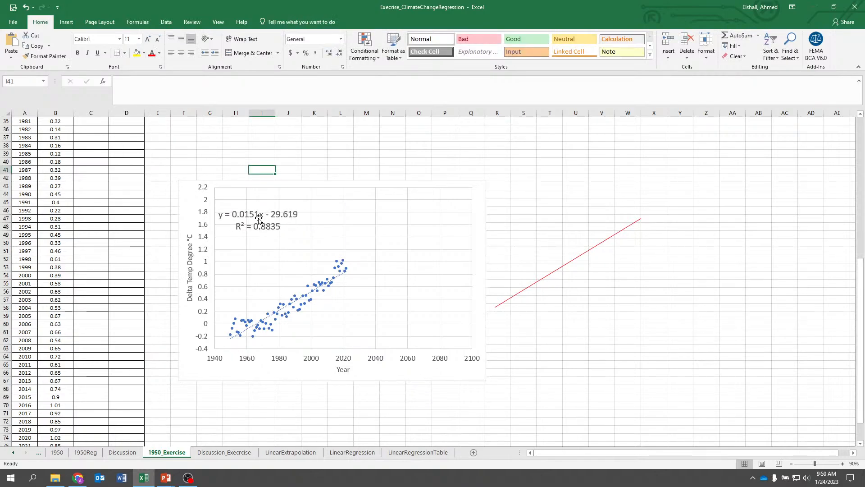
# Shift the equation label slightly to the right within the chart
pyautogui.click(259, 217)
pyautogui.moveTo(252, 232); pyautogui.dragTo(282, 232)
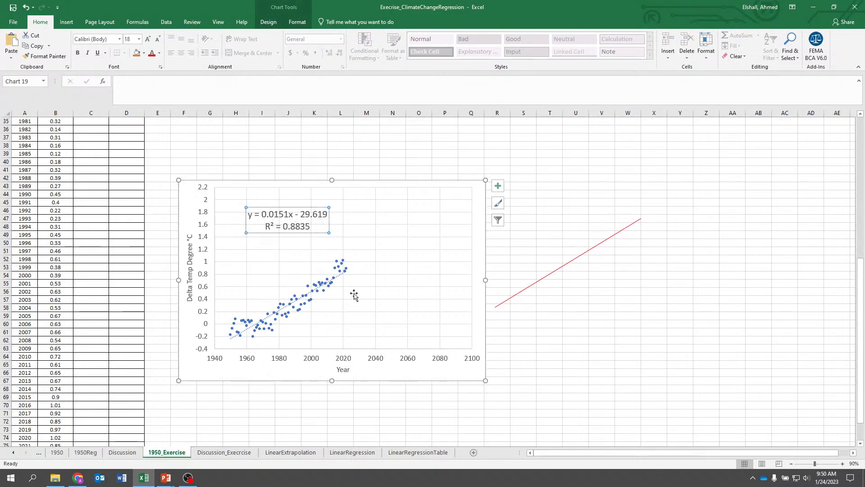
# Try to lay the drawn red line over the chart's trendline by moving and stretching it
pyautogui.moveTo(579, 261)
pyautogui.mouseDown()
pyautogui.moveTo(347, 274)
pyautogui.moveTo(314, 291)
pyautogui.mouseUp()
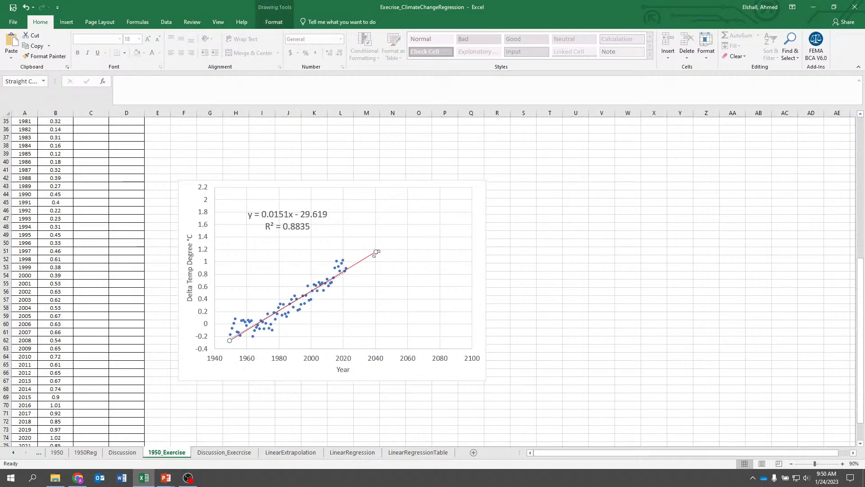
pyautogui.moveTo(377, 250)
pyautogui.mouseDown()
pyautogui.moveTo(382, 278)
pyautogui.moveTo(356, 180)
pyautogui.moveTo(386, 255)
pyautogui.moveTo(396, 315)
pyautogui.moveTo(448, 302)
pyautogui.moveTo(446, 274)
pyautogui.moveTo(404, 280)
pyautogui.mouseUp()
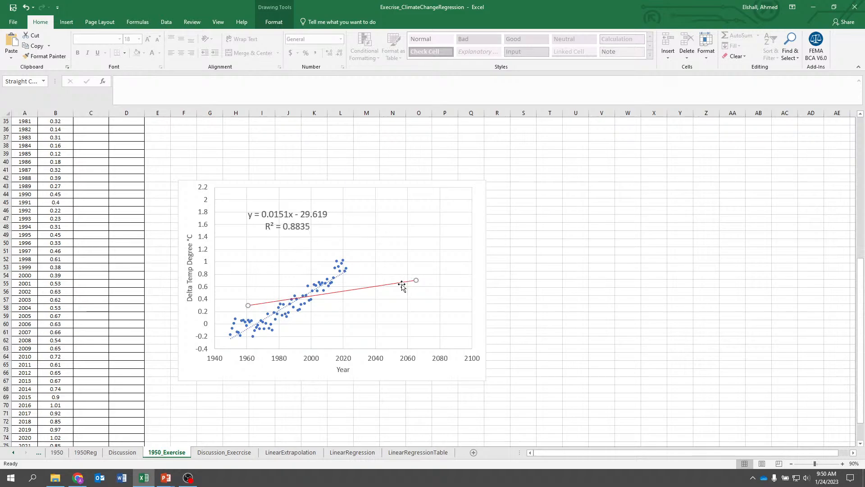
pyautogui.moveTo(400, 284); pyautogui.dragTo(373, 269)
pyautogui.moveTo(219, 292); pyautogui.dragTo(167, 407)
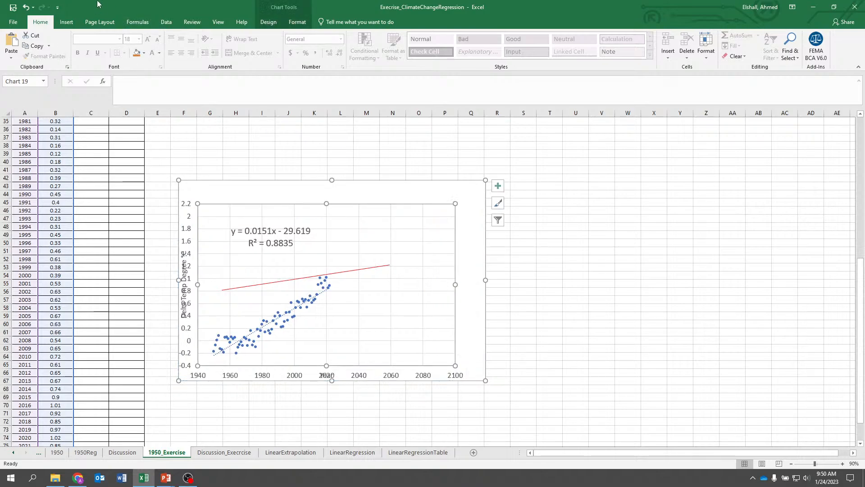
pyautogui.click(26, 7)
# Delete the drawn red line
pyautogui.click(261, 284)
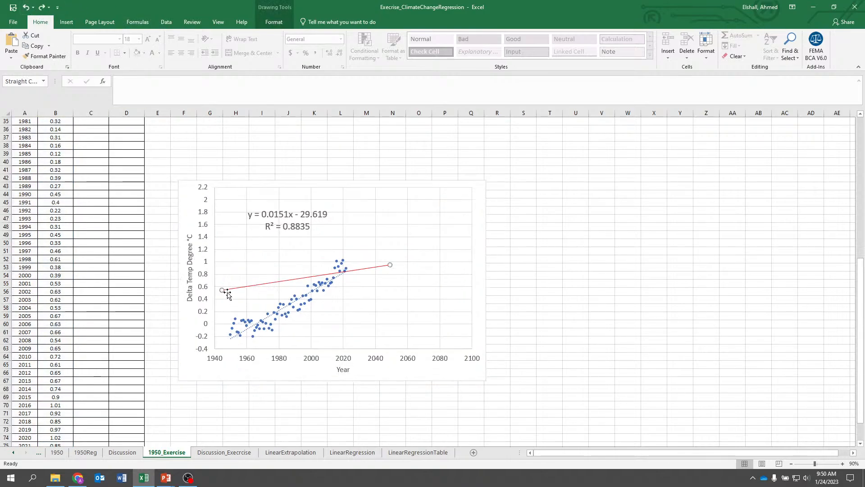
pyautogui.moveTo(222, 291); pyautogui.dragTo(62, 422)
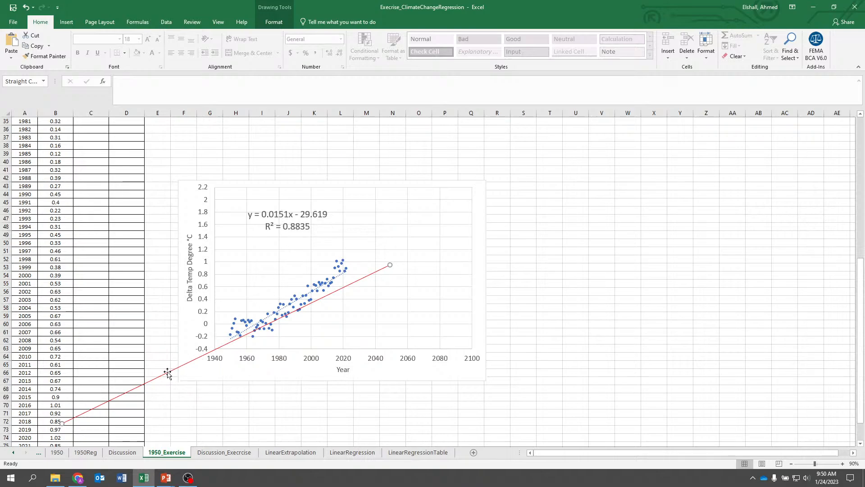
pyautogui.press('Delete')
pyautogui.click(594, 182)
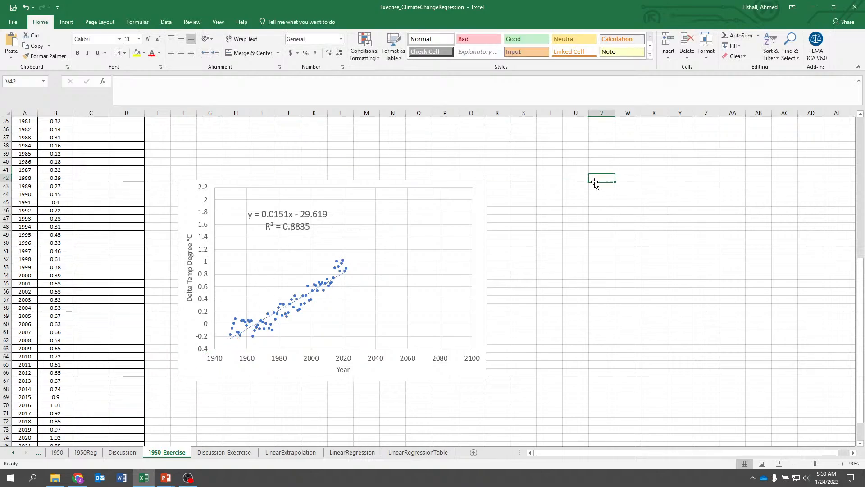
pyautogui.scroll(5, 546, 249)
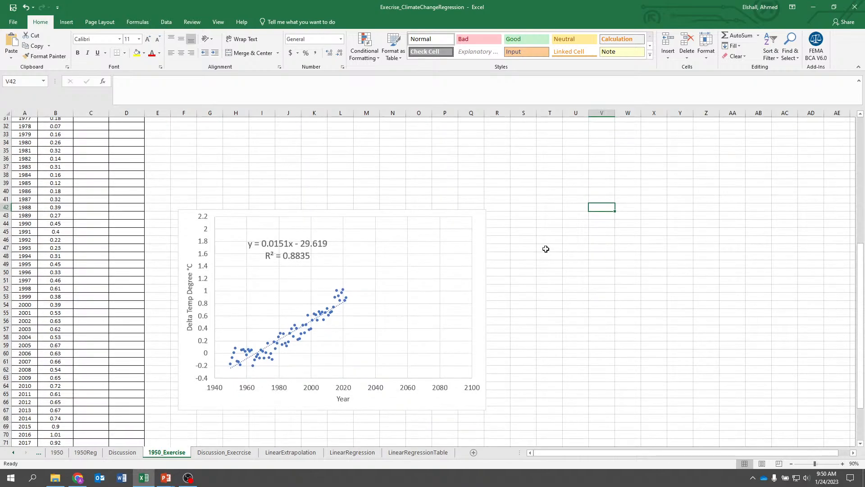
pyautogui.scroll(-3, 546, 248)
pyautogui.scroll(-1, 545, 248)
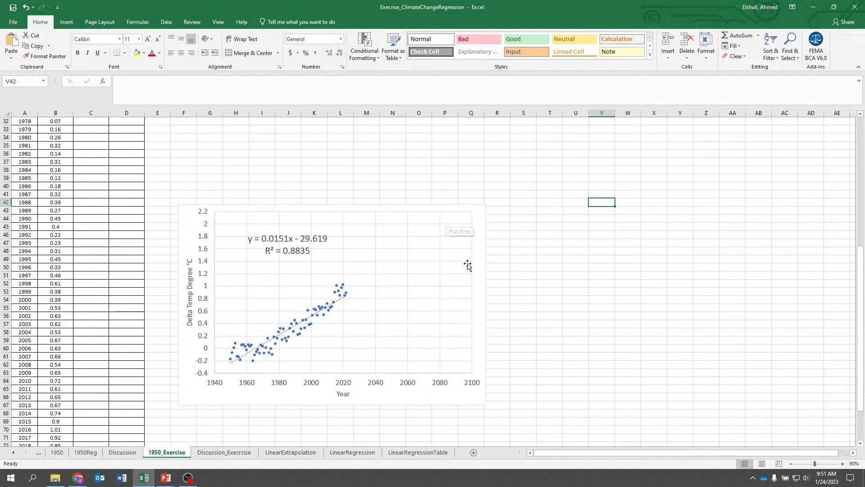
pyautogui.scroll(10, 180, 273)
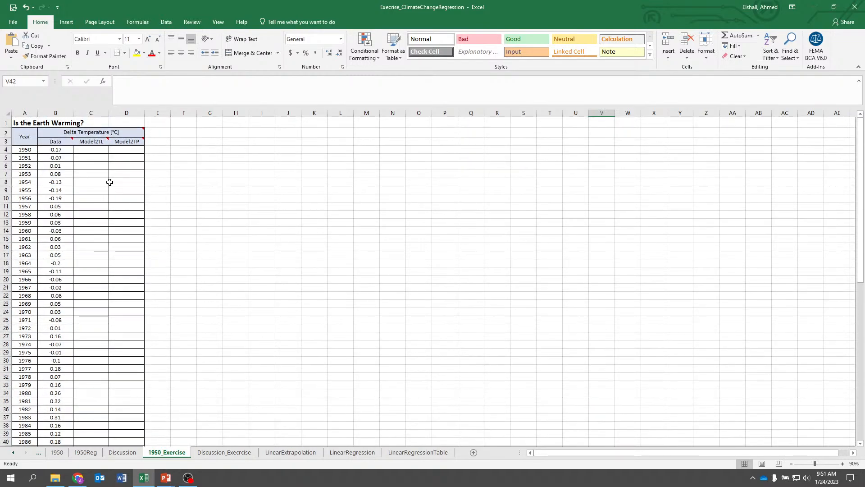
pyautogui.click(97, 149)
pyautogui.scroll(-8, 112, 204)
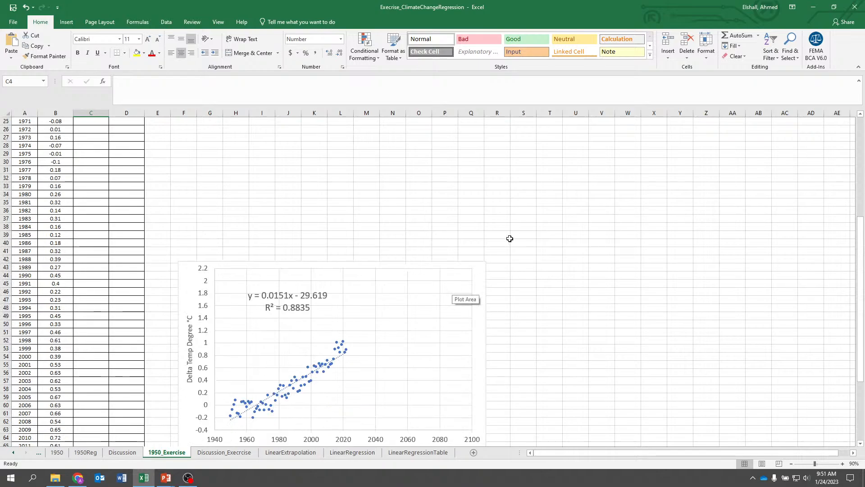
# Try to set the equation label's number format to the Number category
pyautogui.click(289, 295)
pyautogui.click(284, 294)
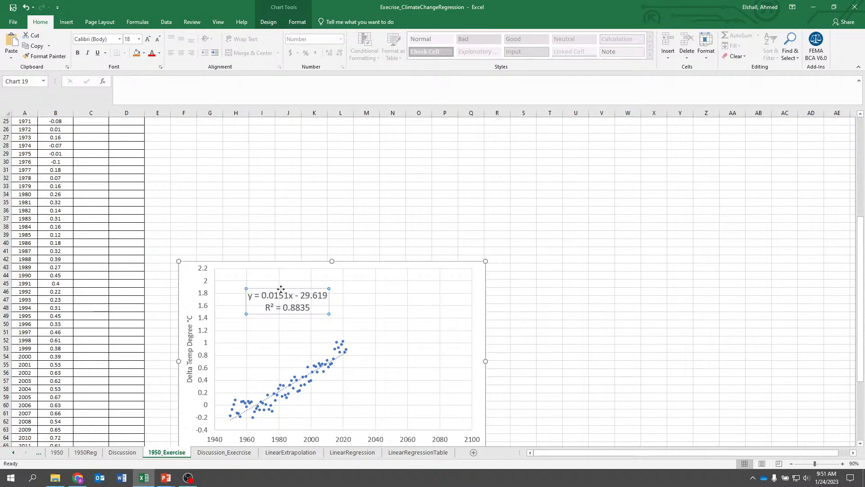
pyautogui.rightClick(283, 291)
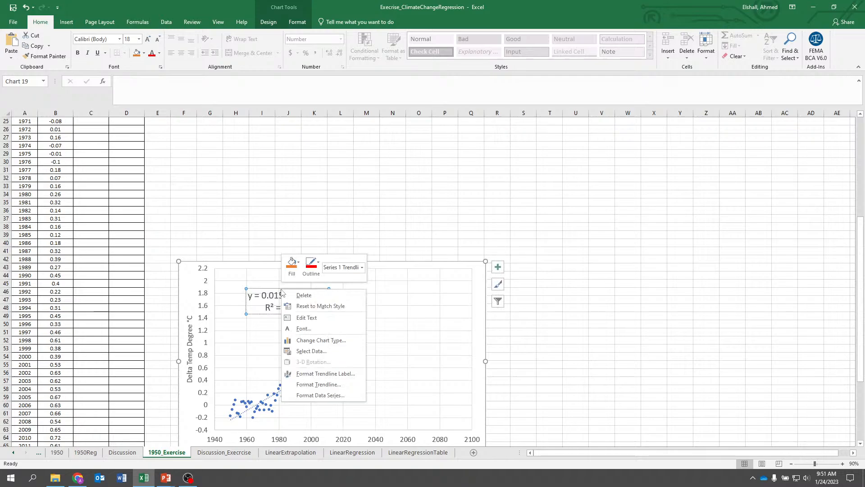
pyautogui.click(320, 395)
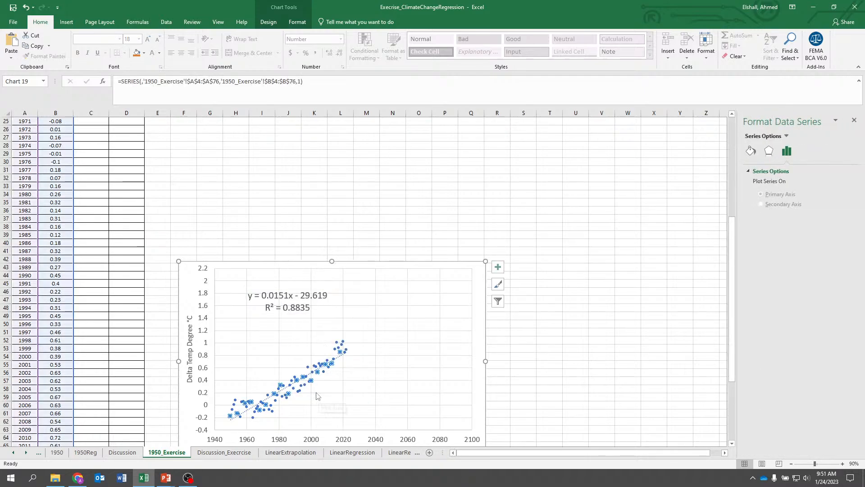
pyautogui.click(283, 308)
pyautogui.rightClick(285, 310)
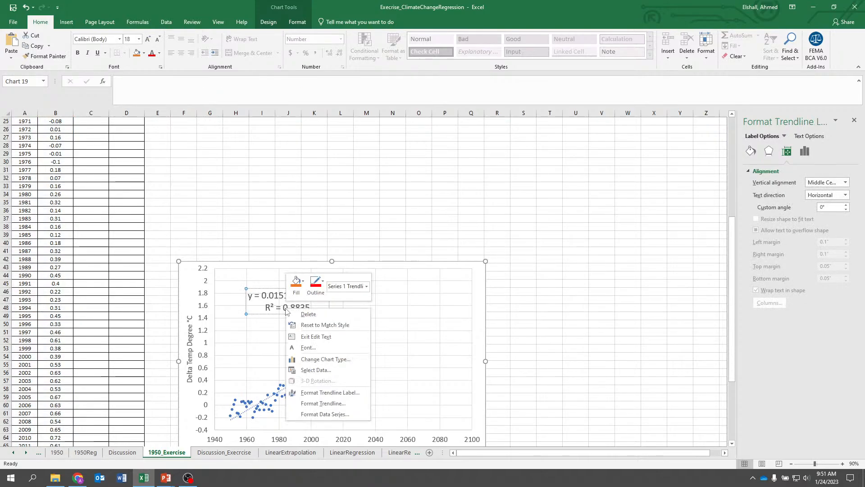
pyautogui.click(318, 395)
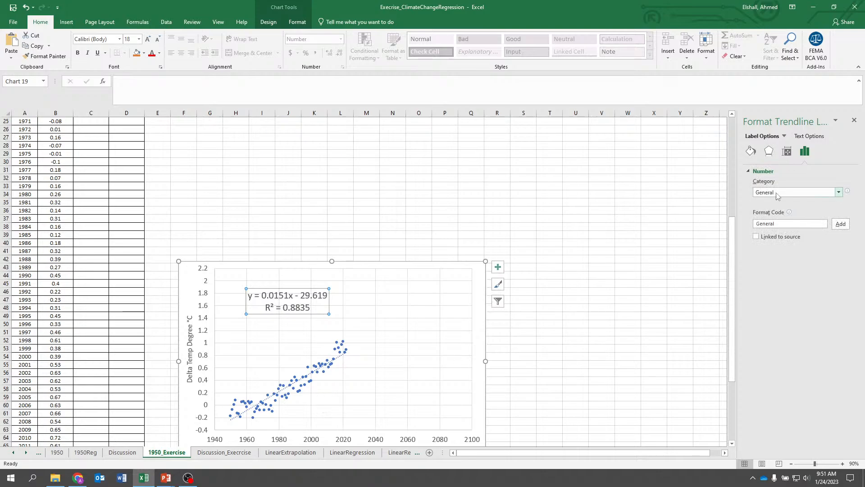
pyautogui.click(777, 193)
pyautogui.click(776, 210)
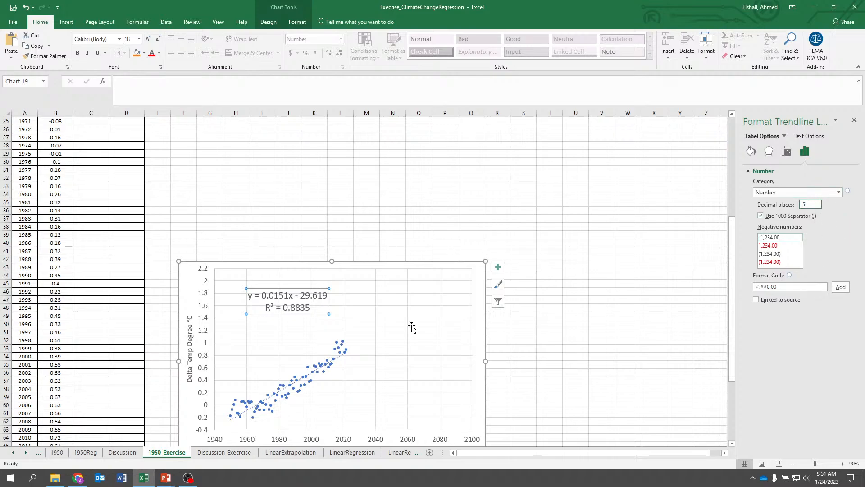
# Delete the equation label and the chart's trendline
pyautogui.click(381, 340)
pyautogui.click(277, 292)
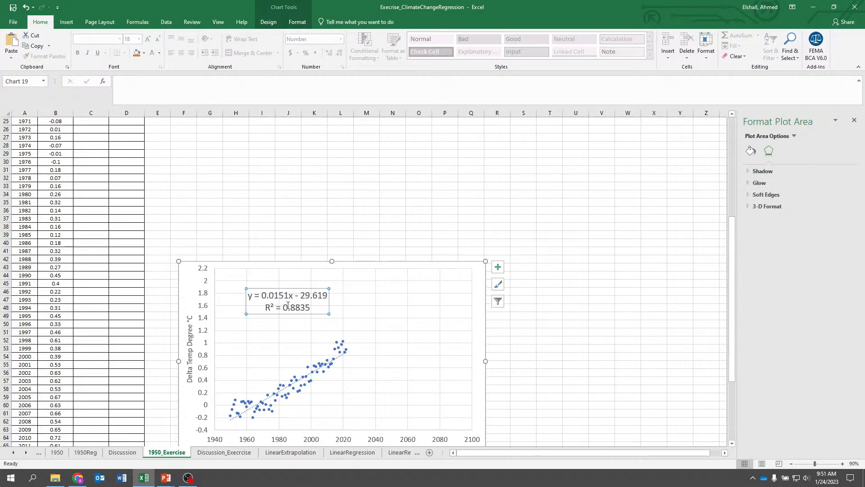
pyautogui.click(273, 288)
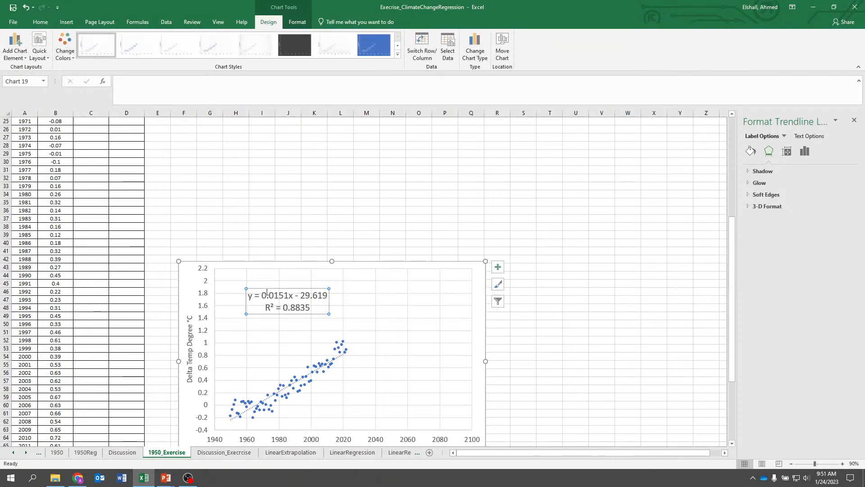
pyautogui.press('Delete')
pyautogui.click(336, 360)
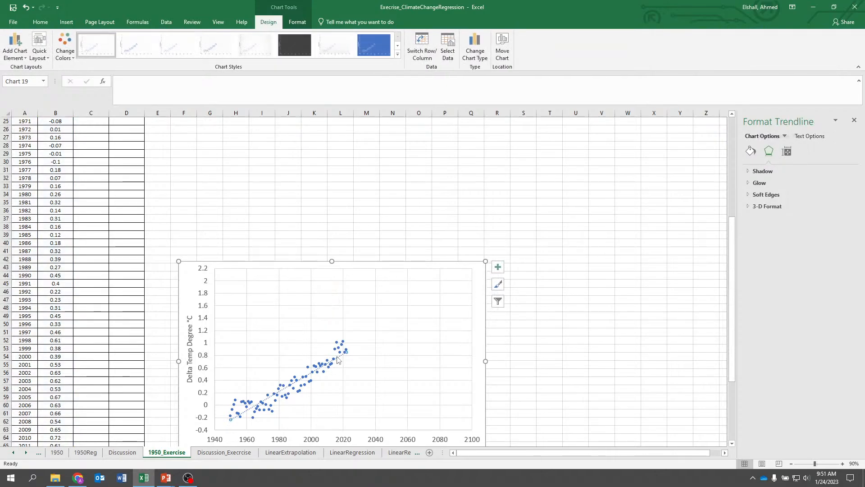
pyautogui.press('Delete')
# Add a trendline to the temperature series and display its equation and R-squared value on the chart
pyautogui.rightClick(341, 356)
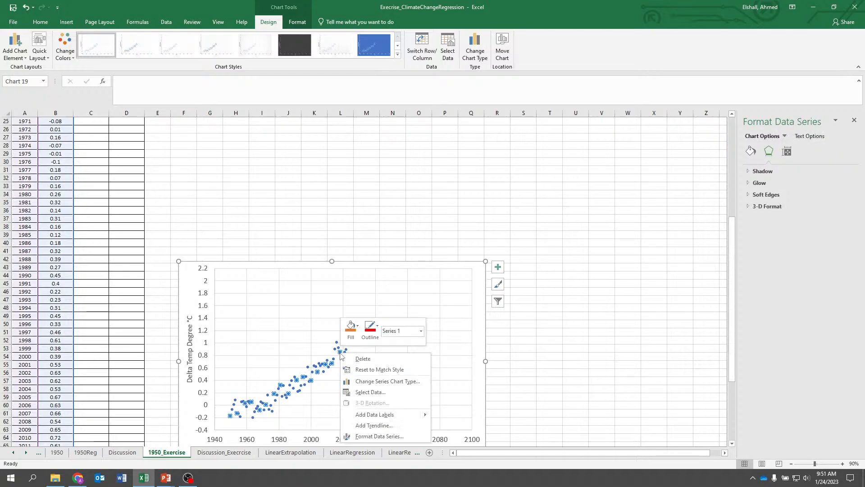
pyautogui.click(368, 426)
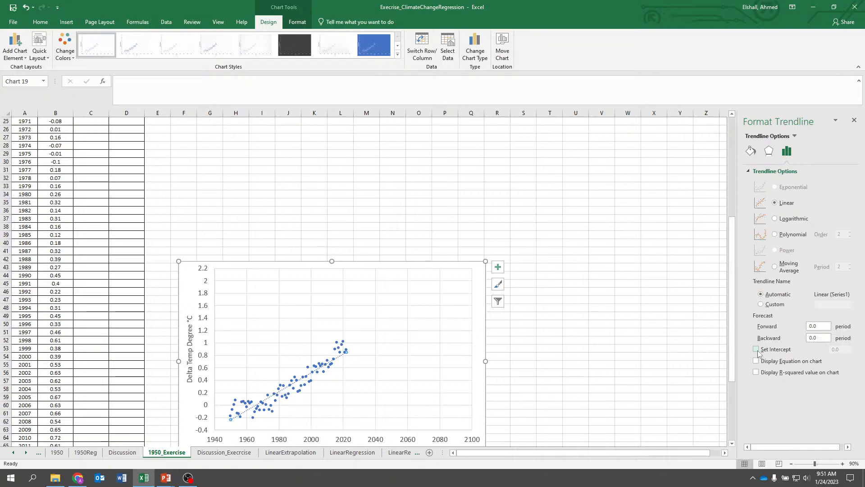
pyautogui.click(756, 360)
pyautogui.click(756, 372)
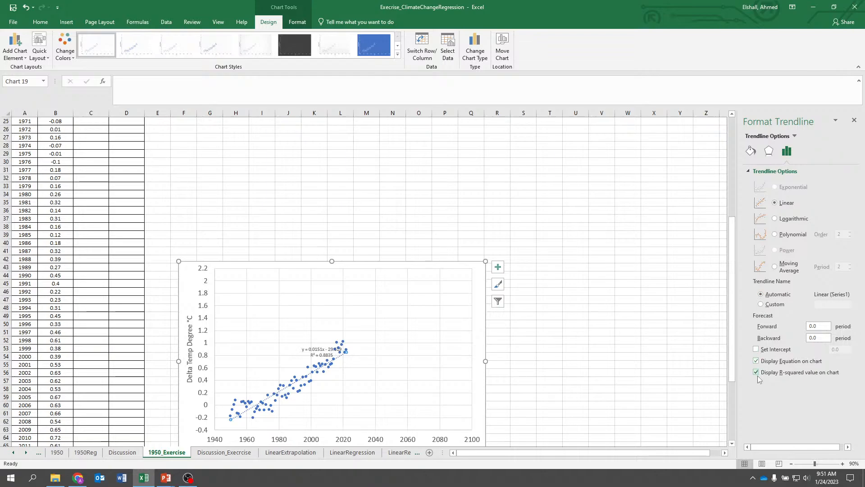
# Move the equation label to the chart's upper-left area and set its font size to 20
pyautogui.click(319, 343)
pyautogui.click(313, 345)
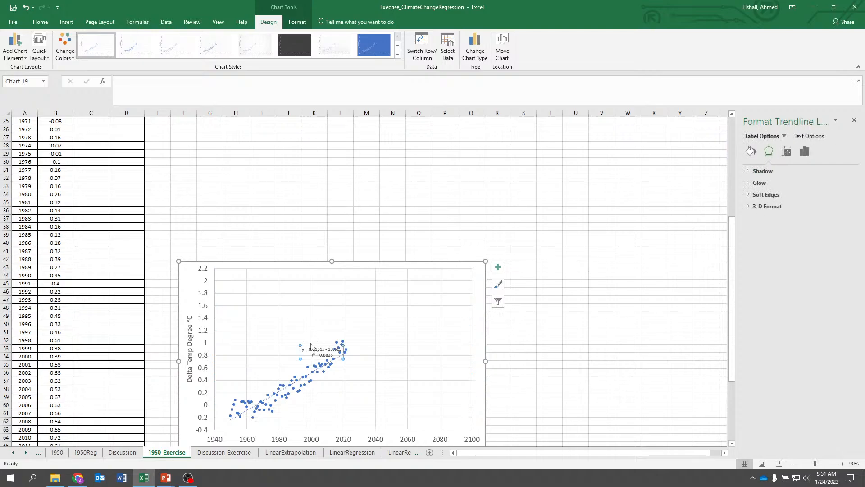
pyautogui.moveTo(310, 345); pyautogui.dragTo(322, 303)
pyautogui.click(49, 24)
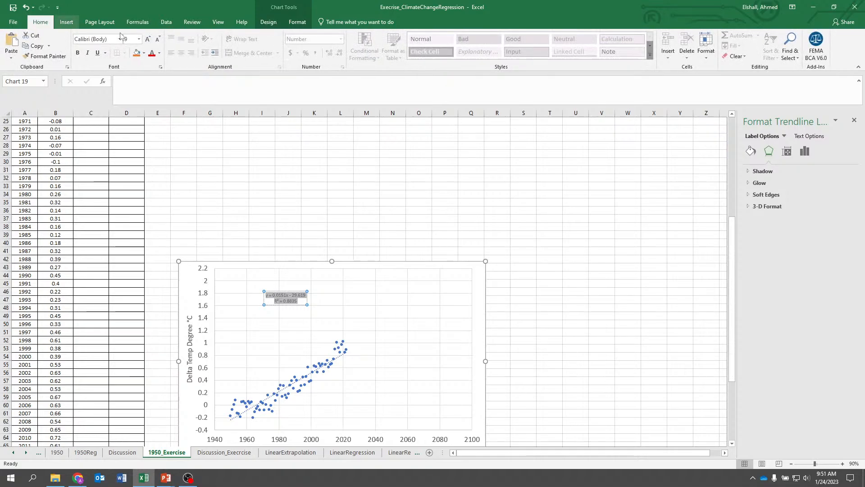
pyautogui.click(138, 39)
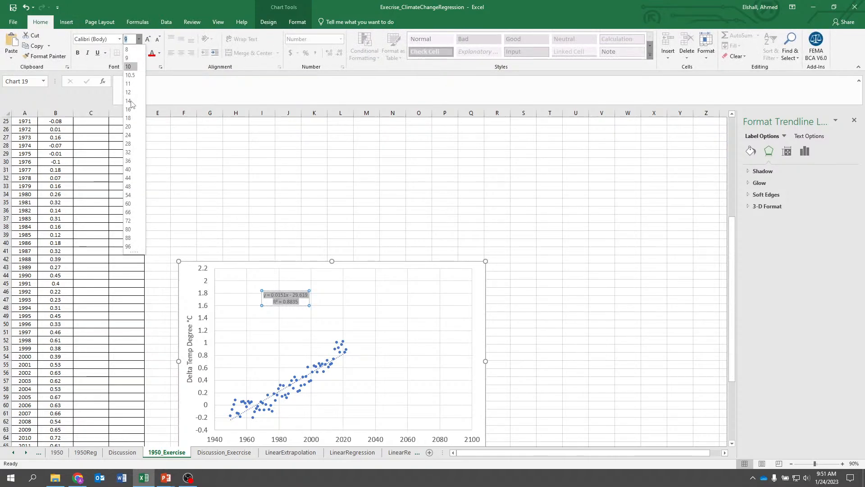
pyautogui.click(135, 126)
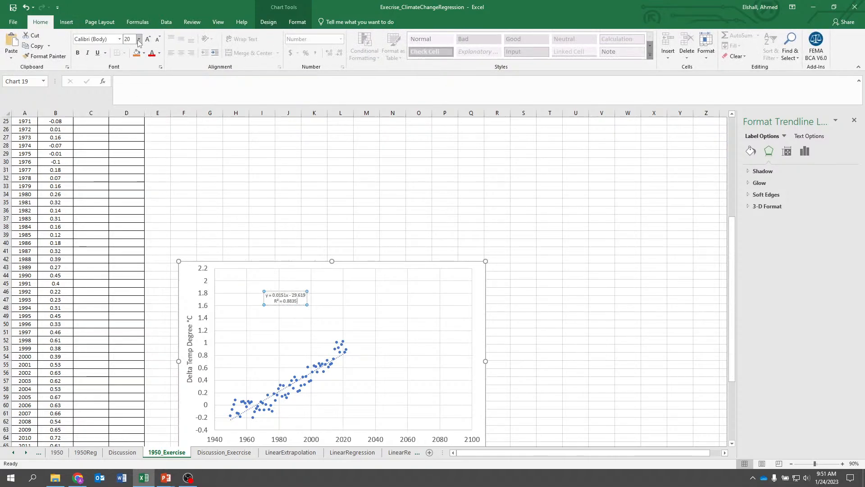
# Set the equation label's font size to 28 and reposition it near the top of the plot area
pyautogui.click(292, 306)
pyautogui.click(272, 296)
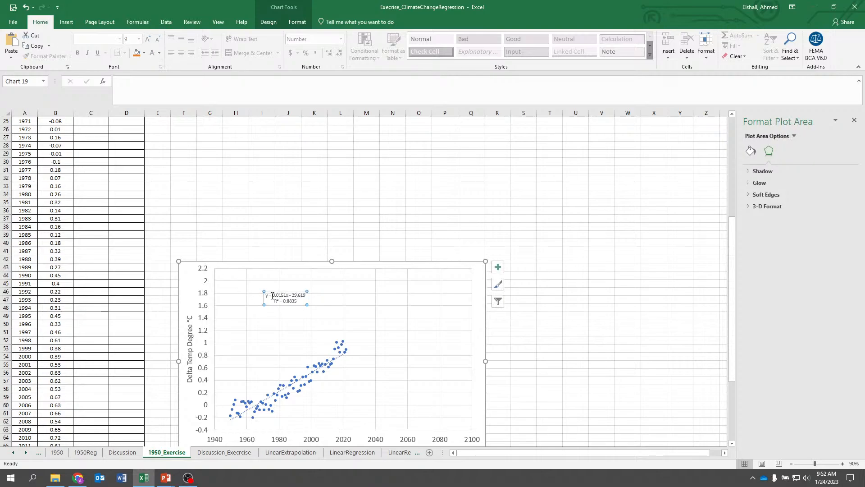
pyautogui.moveTo(267, 296); pyautogui.dragTo(311, 308)
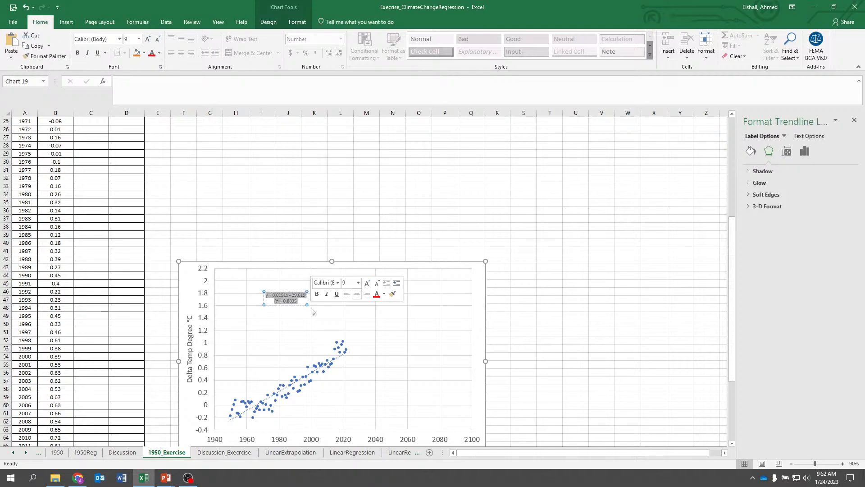
pyautogui.click(138, 39)
pyautogui.click(128, 143)
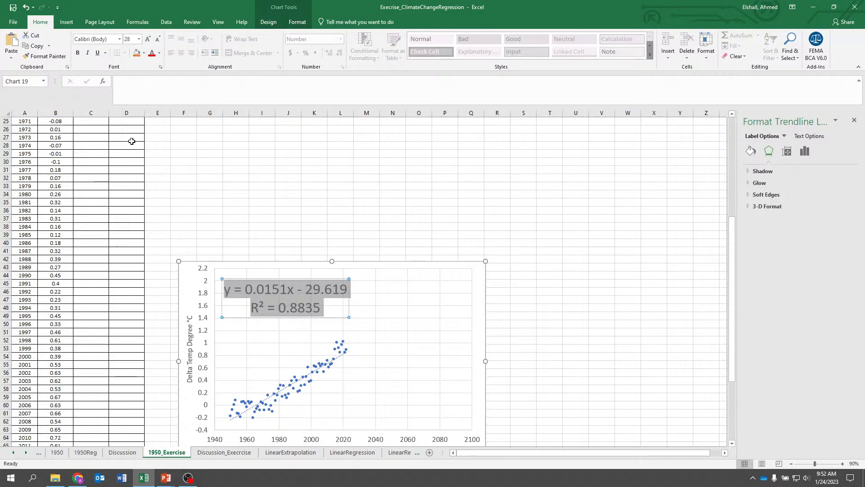
pyautogui.click(288, 185)
pyautogui.click(285, 294)
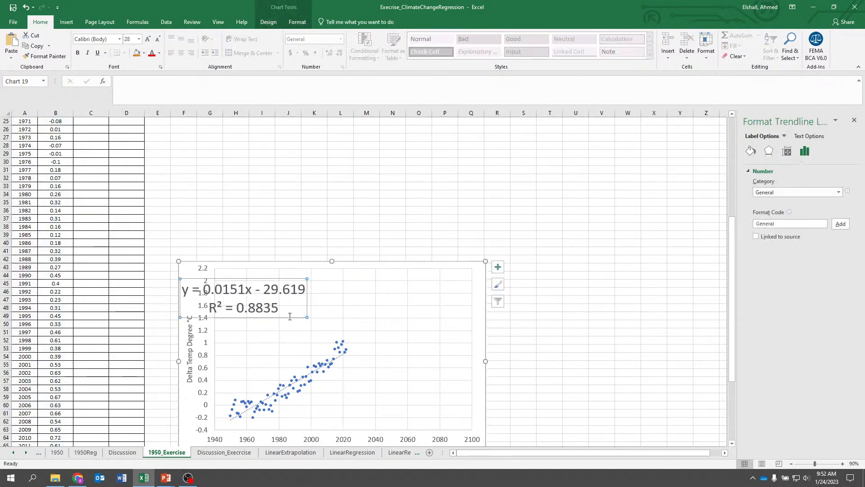
pyautogui.moveTo(297, 317); pyautogui.dragTo(347, 314)
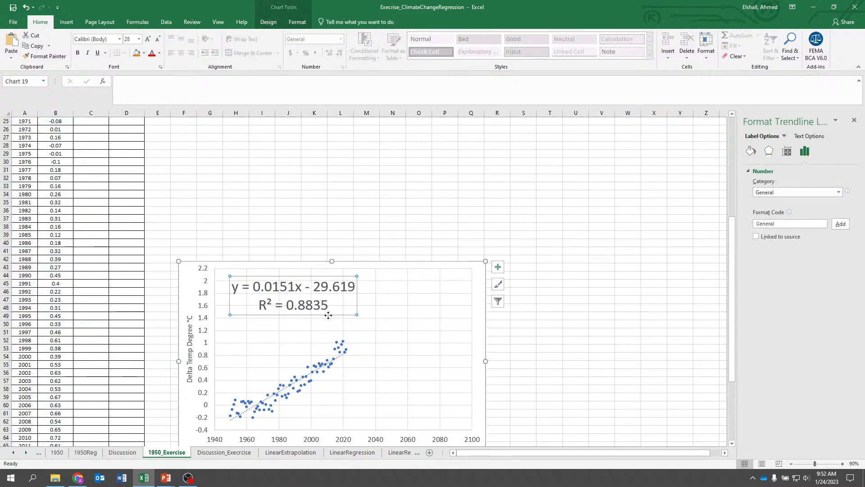
# Try to set the equation label's number format to Number with 5 decimal places
pyautogui.click(775, 193)
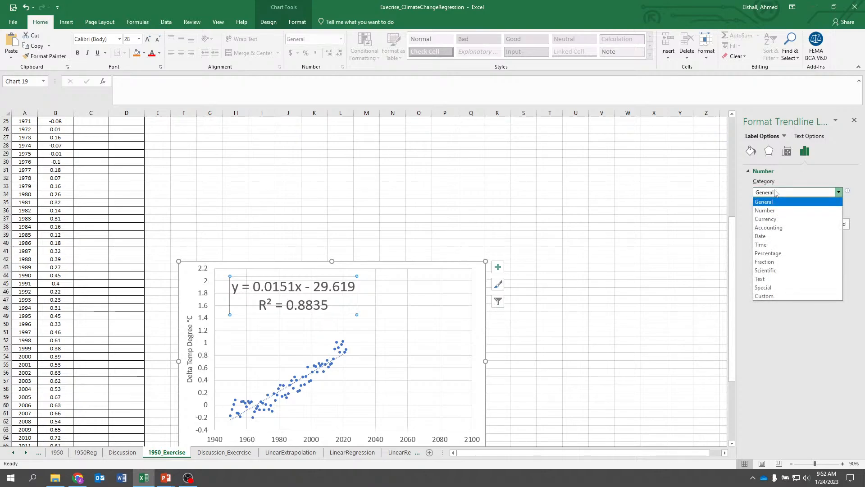
pyautogui.click(772, 213)
pyautogui.click(809, 206)
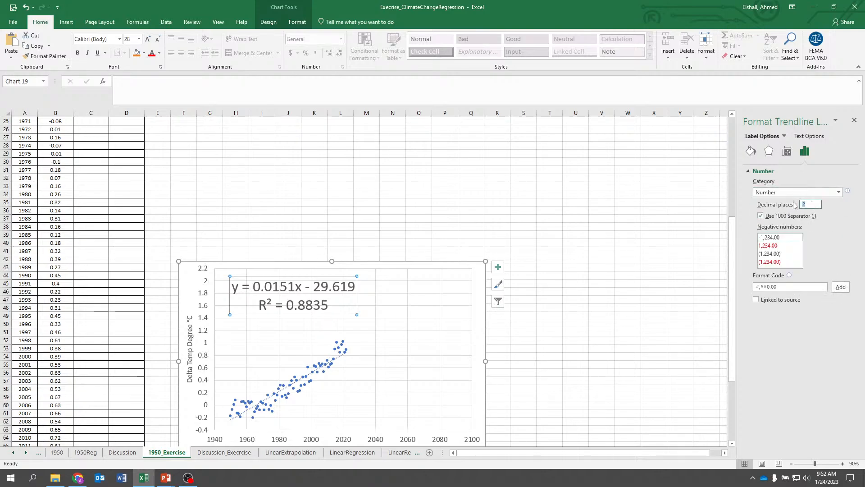
pyautogui.write('5')
pyautogui.click(661, 267)
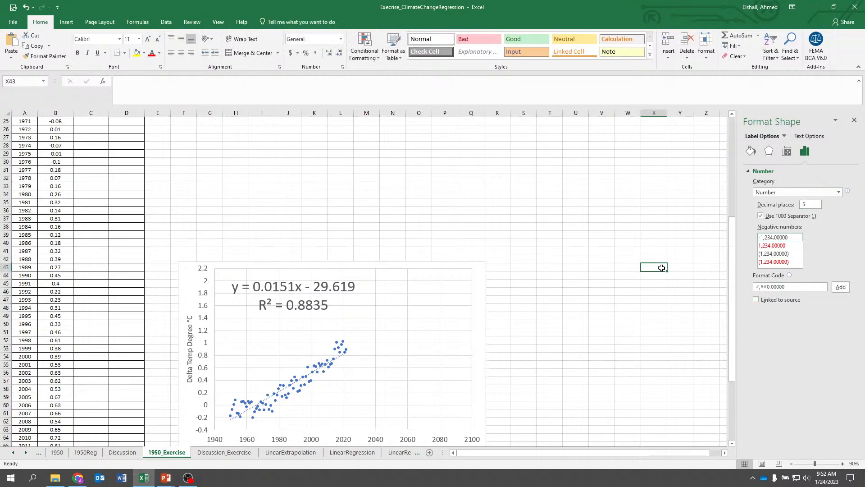
# Try again to set the equation label's number format to Number with 8 decimal places
pyautogui.click(298, 301)
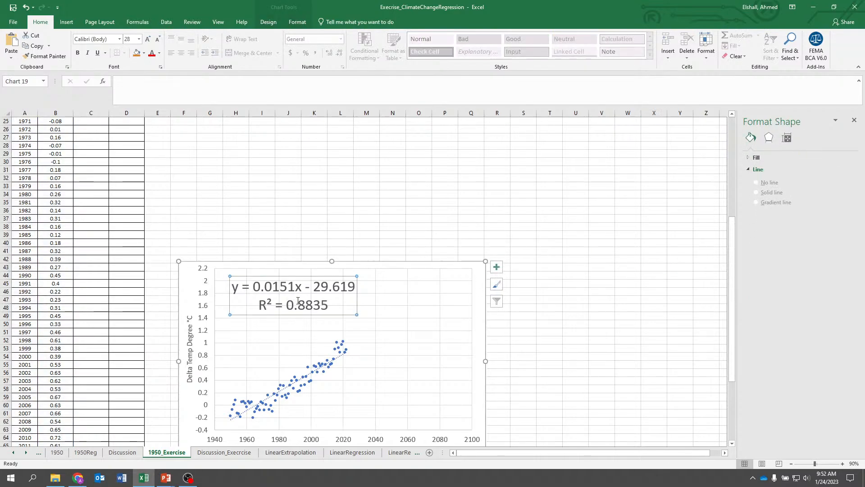
pyautogui.click(332, 318)
pyautogui.click(332, 313)
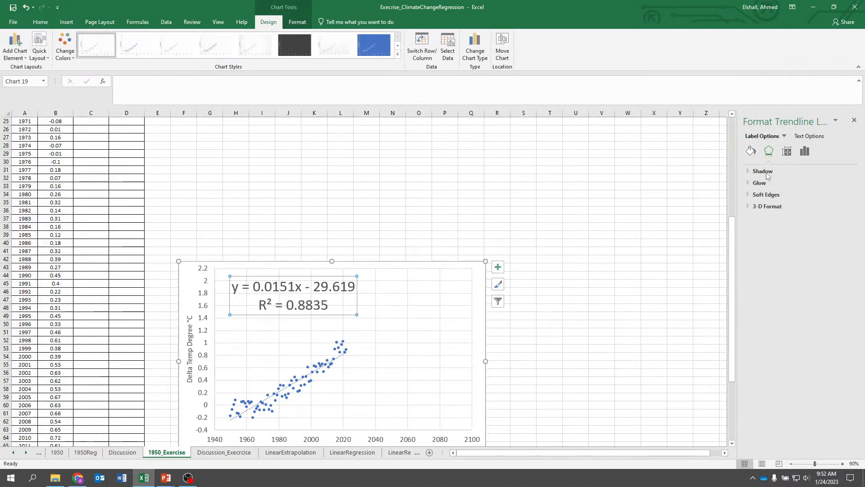
pyautogui.click(805, 151)
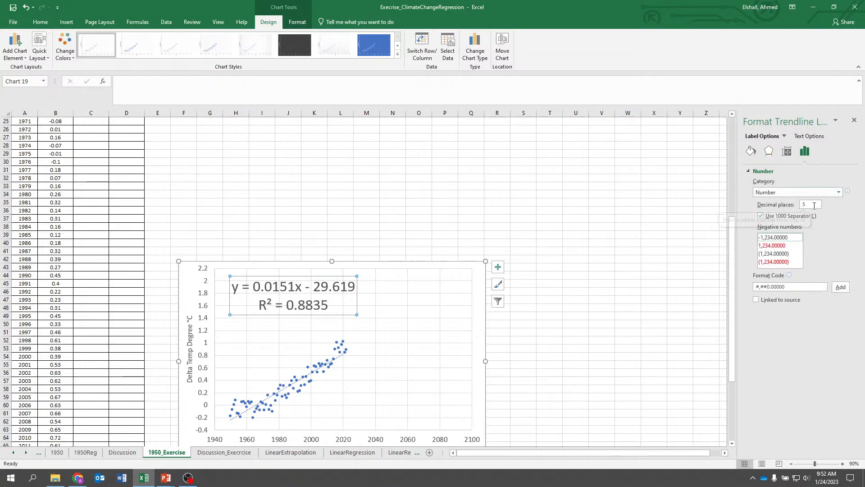
pyautogui.click(329, 297)
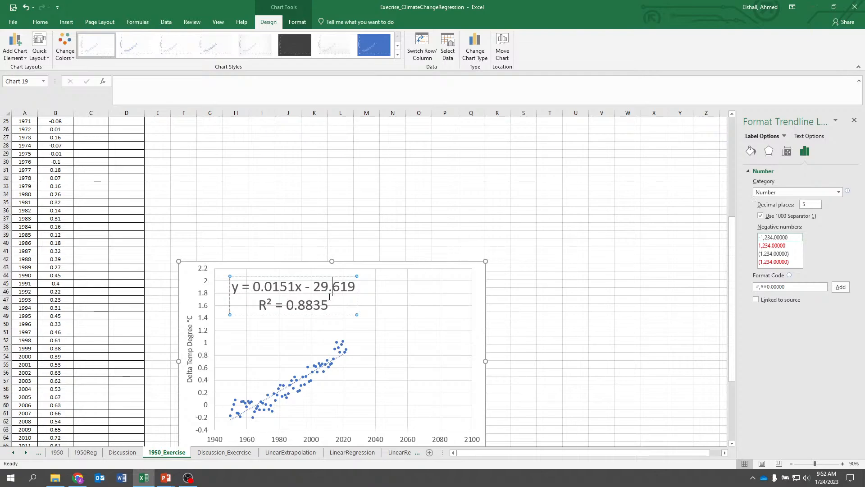
pyautogui.click(396, 323)
pyautogui.click(296, 313)
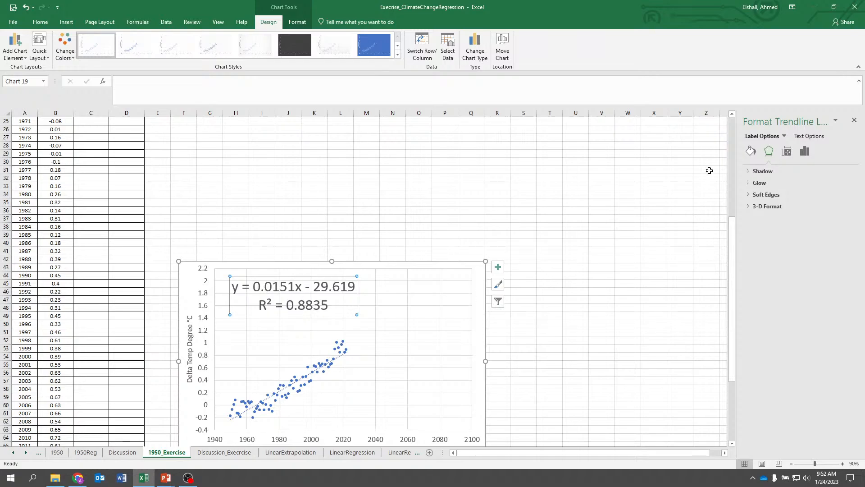
pyautogui.click(309, 318)
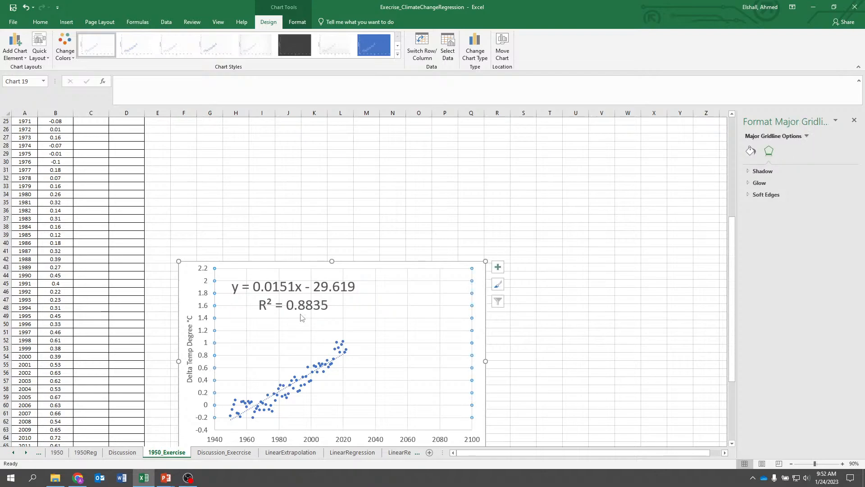
pyautogui.click(301, 314)
pyautogui.click(805, 151)
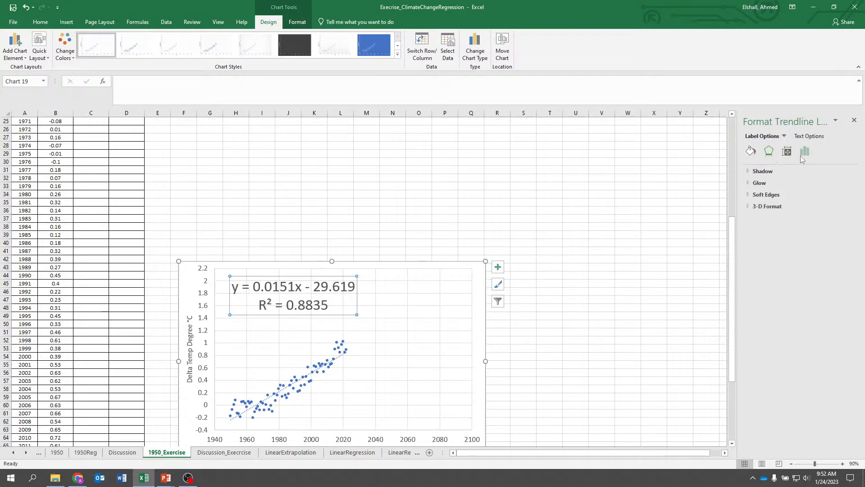
pyautogui.click(802, 204)
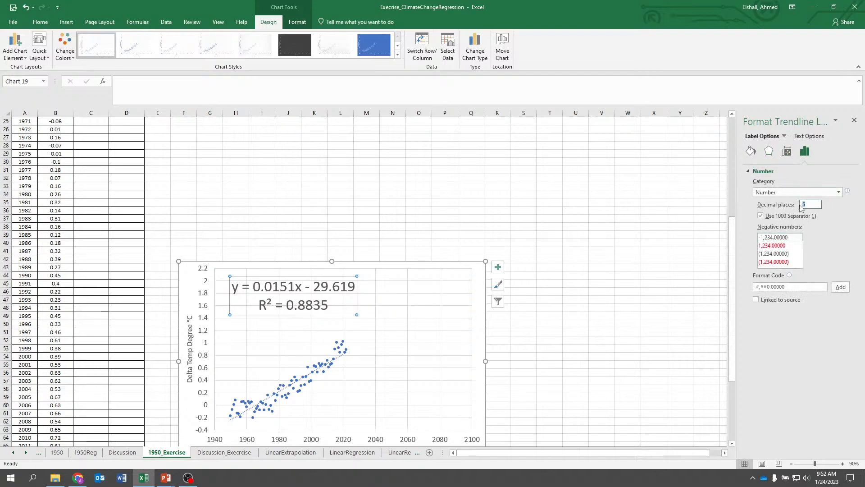
pyautogui.write('8')
pyautogui.click(838, 192)
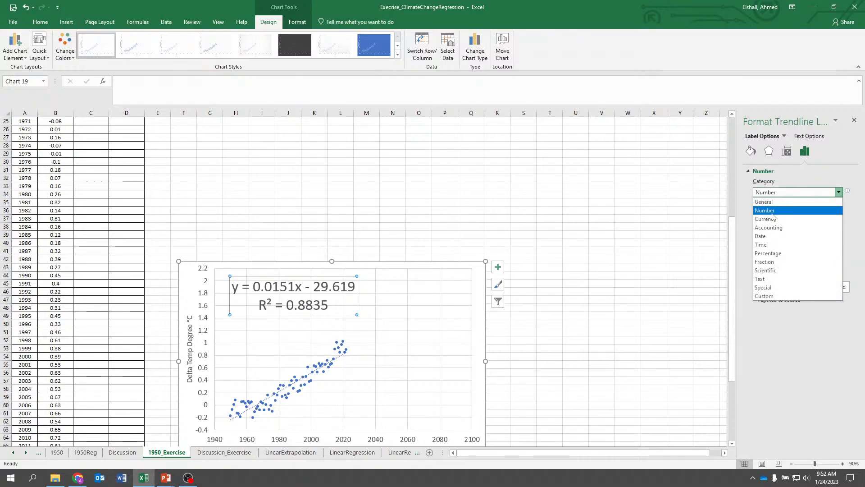
pyautogui.click(772, 213)
pyautogui.click(631, 229)
pyautogui.click(357, 292)
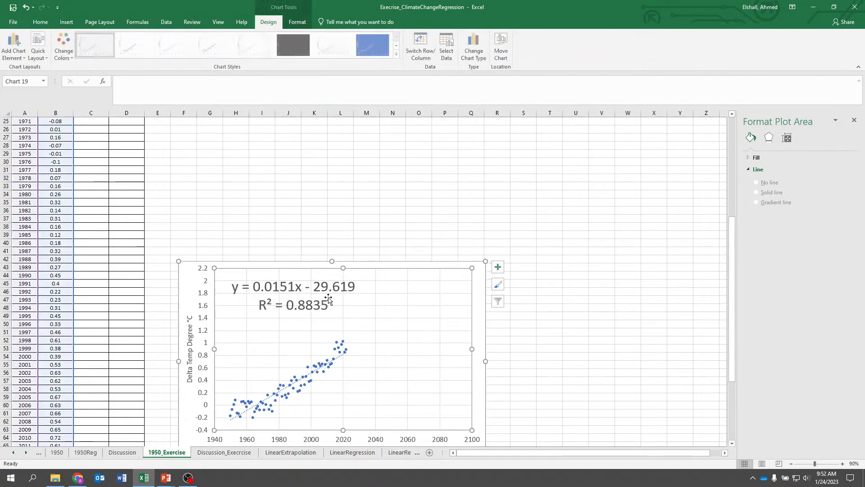
# Delete the equation label and the chart's trendline
pyautogui.click(328, 298)
pyautogui.click(322, 306)
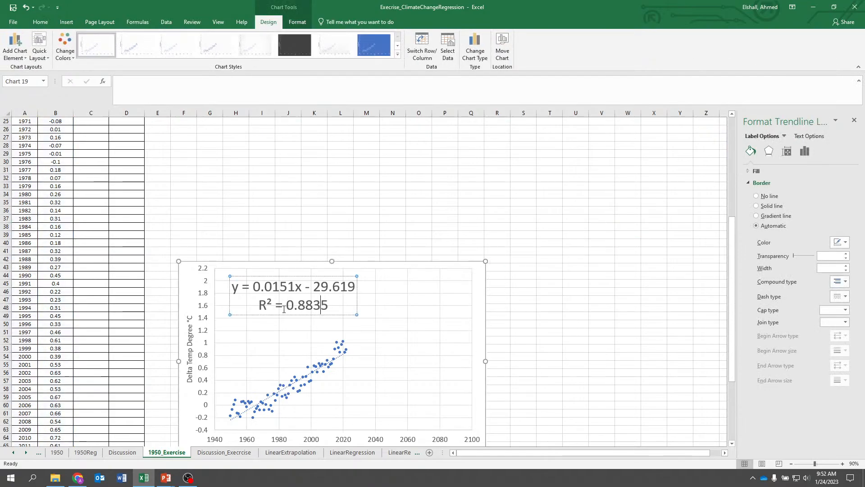
pyautogui.click(274, 276)
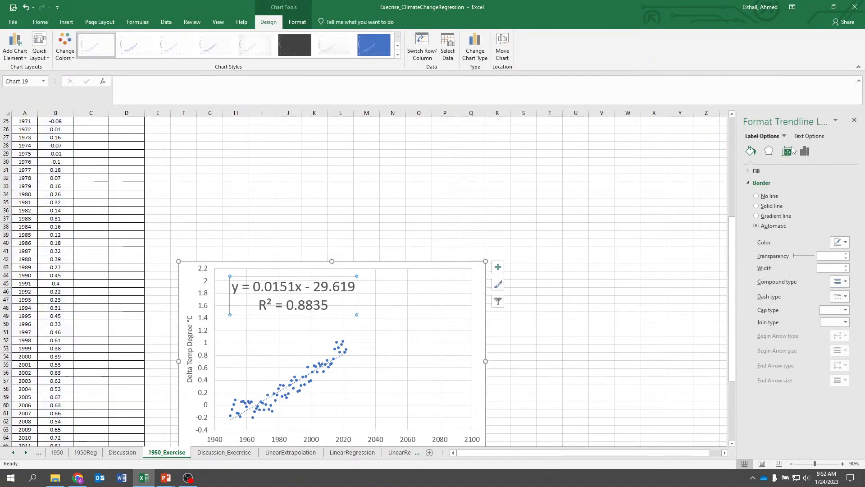
pyautogui.click(805, 151)
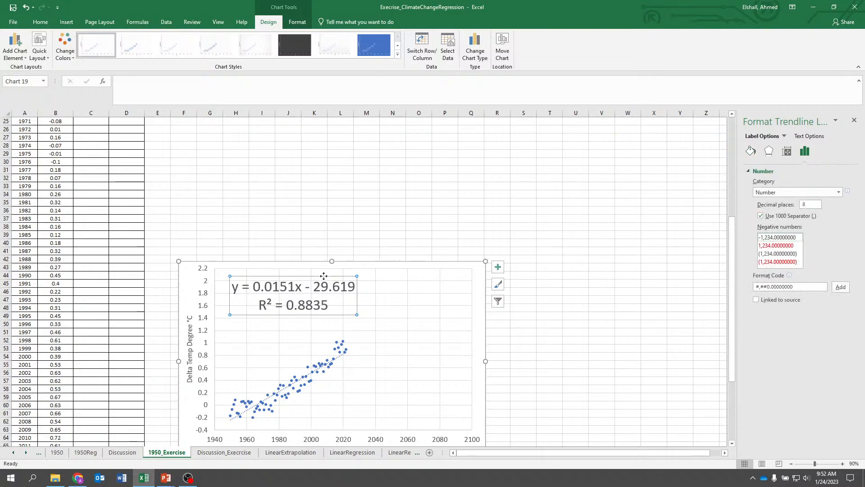
pyautogui.press('Delete')
pyautogui.click(339, 360)
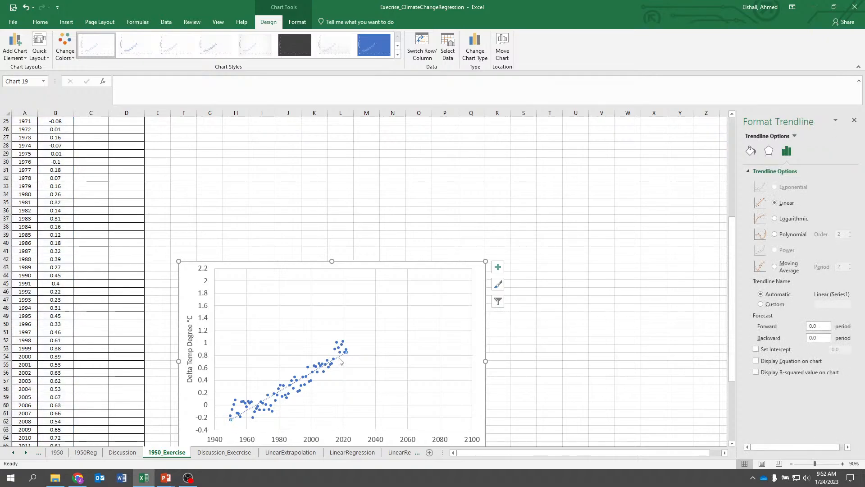
pyautogui.press('Delete')
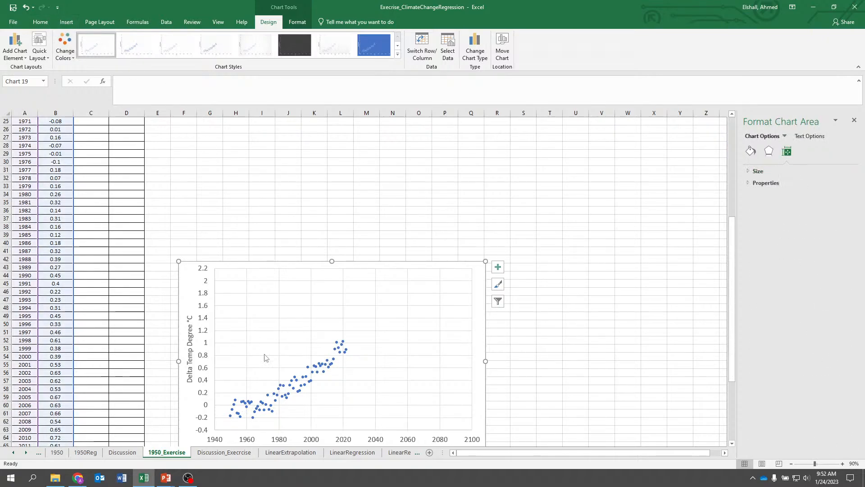
# Add a linear trendline to the temperature series and display its equation and R-squared value on the chart
pyautogui.click(305, 373)
pyautogui.rightClick(305, 373)
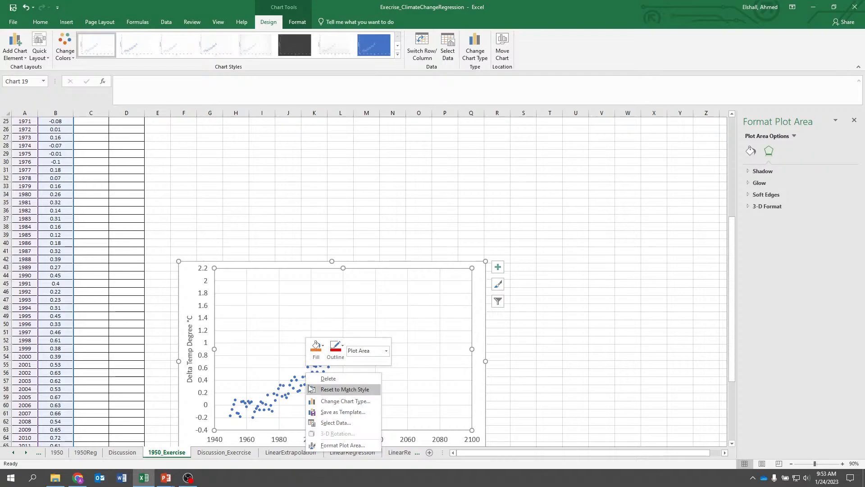
pyautogui.click(297, 390)
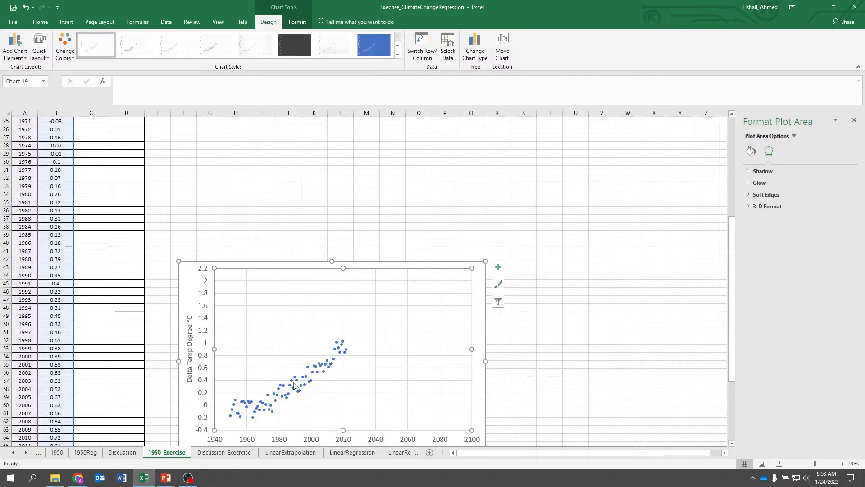
pyautogui.click(294, 385)
pyautogui.rightClick(291, 382)
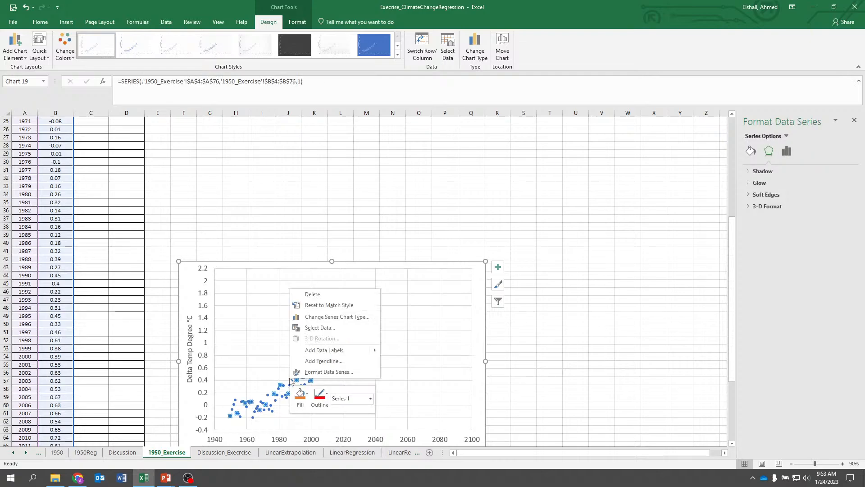
pyautogui.click(318, 360)
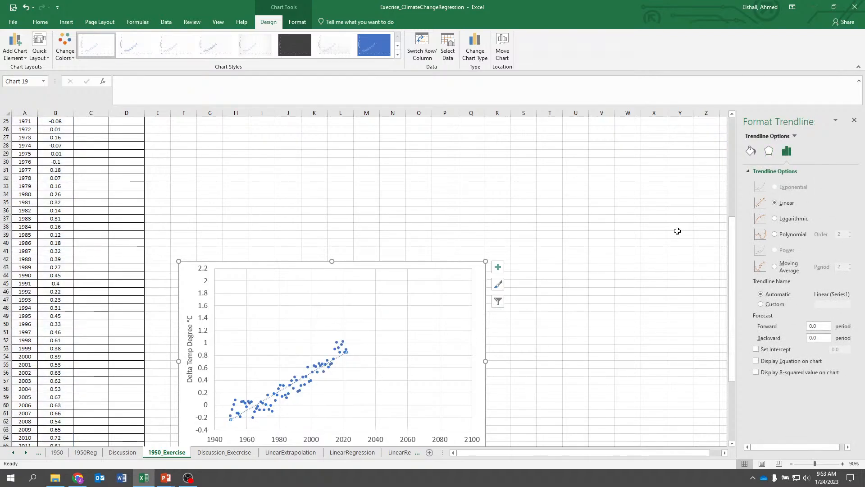
pyautogui.click(756, 361)
pyautogui.click(756, 373)
# Move the equation label up and set its number format to Number with 5 decimal places
pyautogui.click(312, 353)
pyautogui.moveTo(311, 345); pyautogui.dragTo(308, 300)
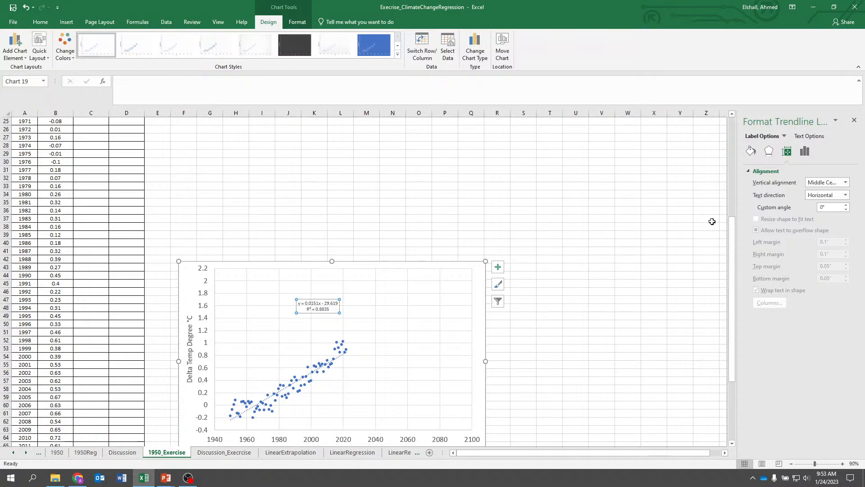
pyautogui.click(805, 151)
pyautogui.click(794, 194)
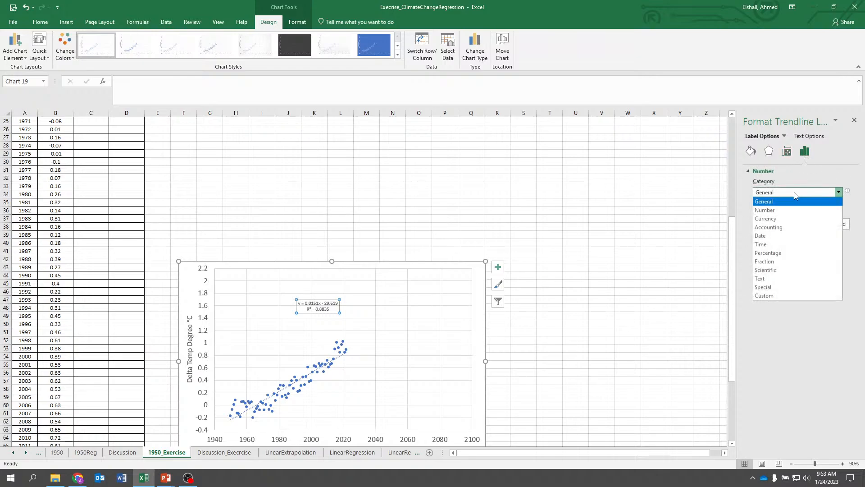
pyautogui.click(782, 211)
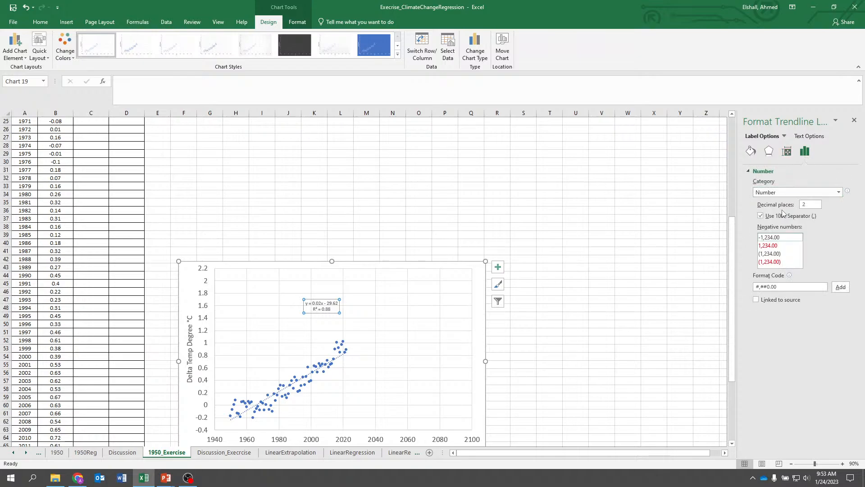
pyautogui.click(805, 205)
pyautogui.write('5')
pyautogui.click(374, 292)
pyautogui.click(328, 310)
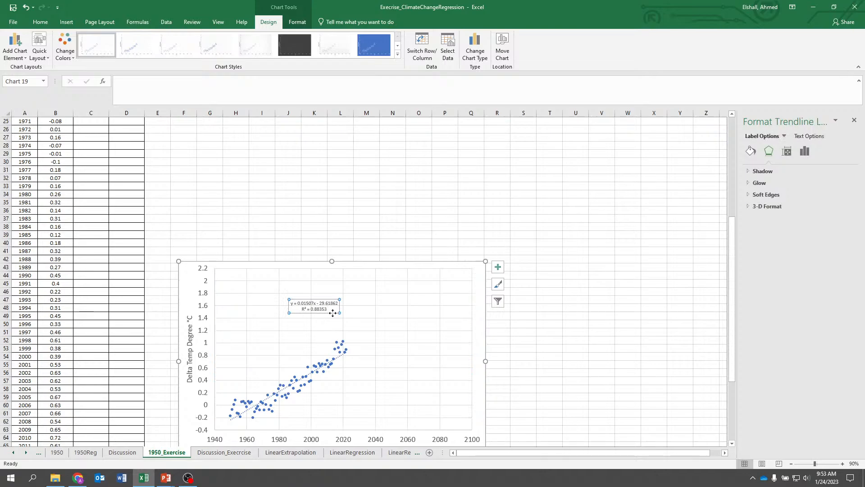
# Set the equation label's font size to 20 and move it toward the upper middle of the plot area
pyautogui.moveTo(333, 310); pyautogui.dragTo(270, 298)
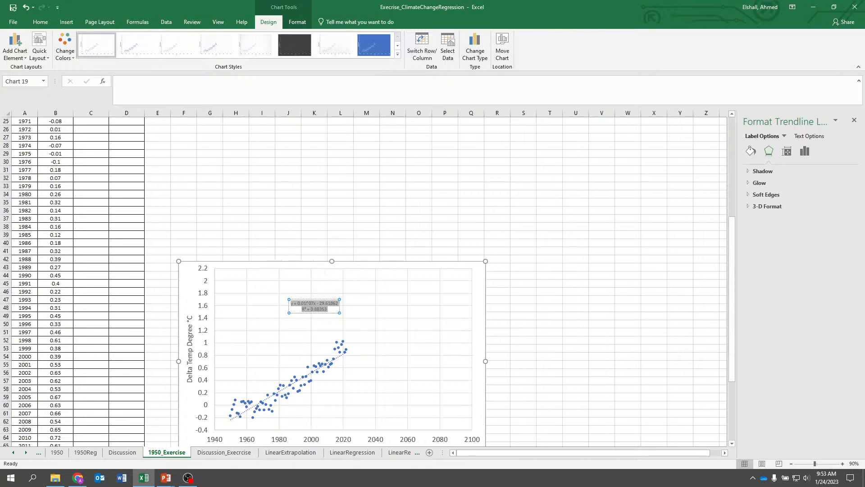
pyautogui.click(305, 298)
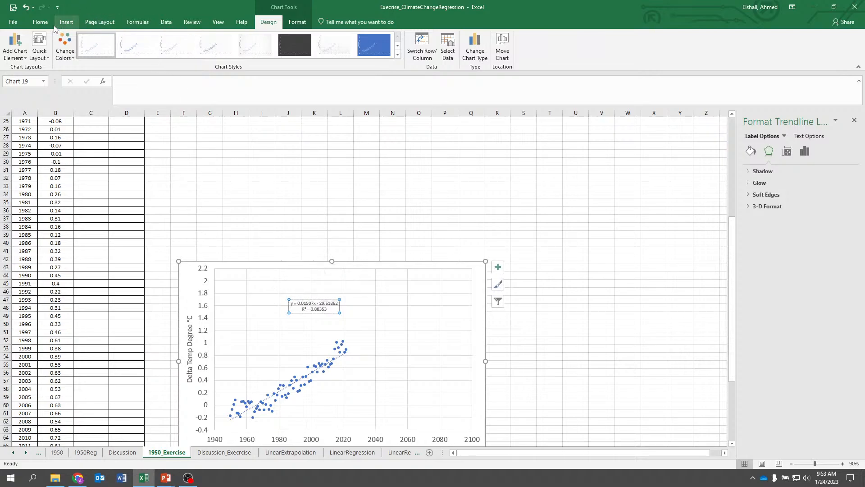
pyautogui.click(40, 21)
pyautogui.click(138, 39)
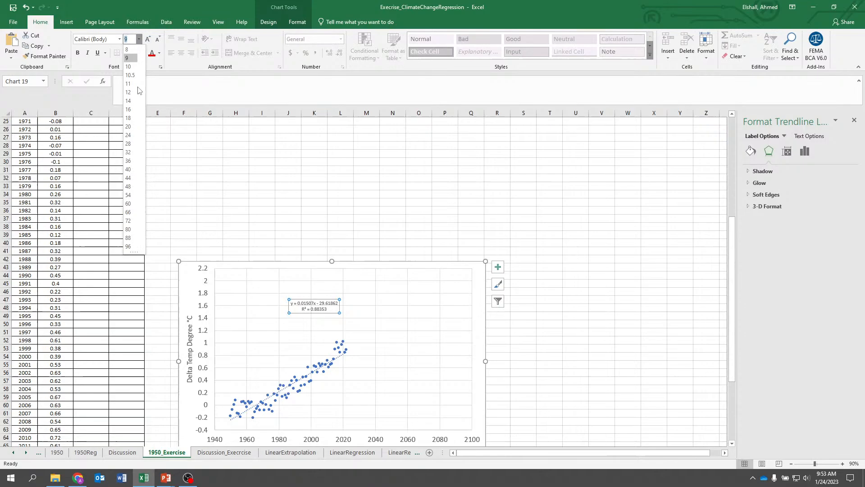
pyautogui.click(128, 127)
pyautogui.moveTo(273, 291); pyautogui.dragTo(300, 291)
pyautogui.click(287, 235)
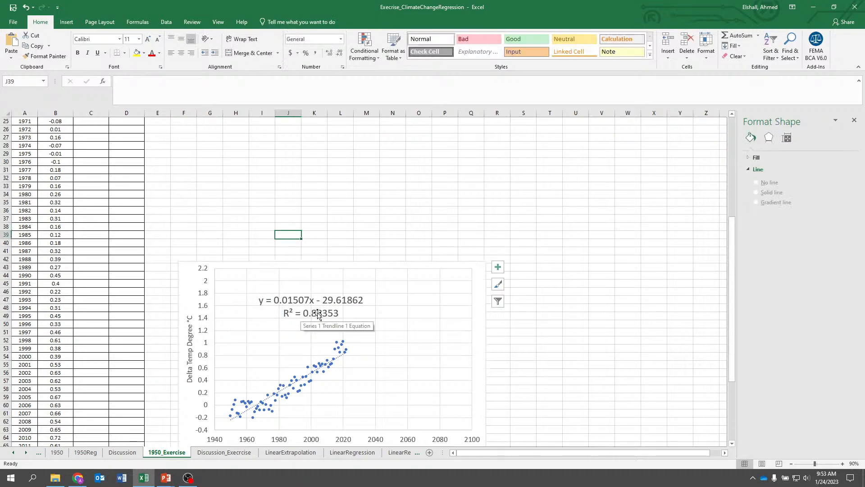
pyautogui.scroll(6, 273, 247)
pyautogui.scroll(-4, 273, 247)
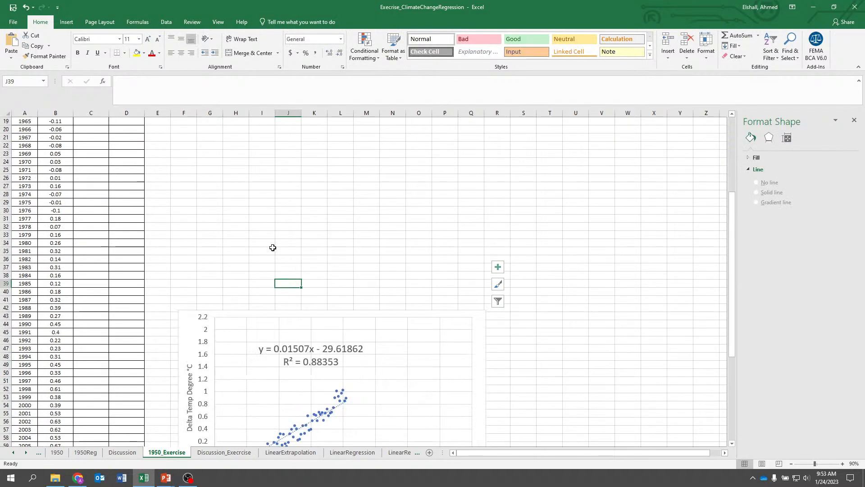
pyautogui.scroll(5, 273, 248)
pyautogui.scroll(-4, 272, 248)
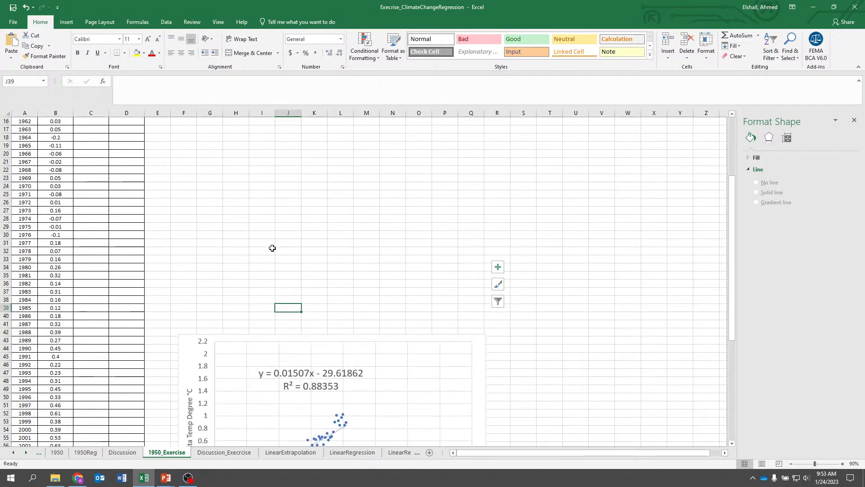
# Try to copy the trendline equation's coefficients from the chart label into cell C4
pyautogui.click(290, 374)
pyautogui.moveTo(274, 373); pyautogui.dragTo(356, 374)
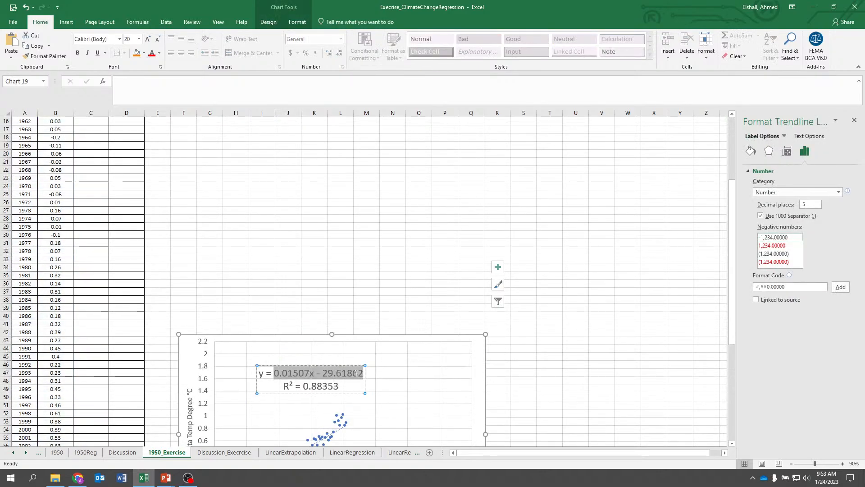
pyautogui.rightClick(356, 373)
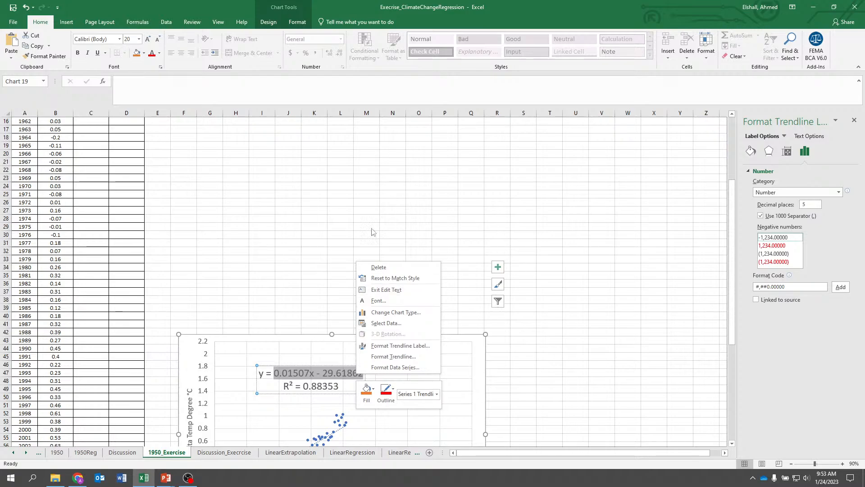
pyautogui.click(300, 145)
pyautogui.scroll(5, 246, 288)
pyautogui.click(97, 150)
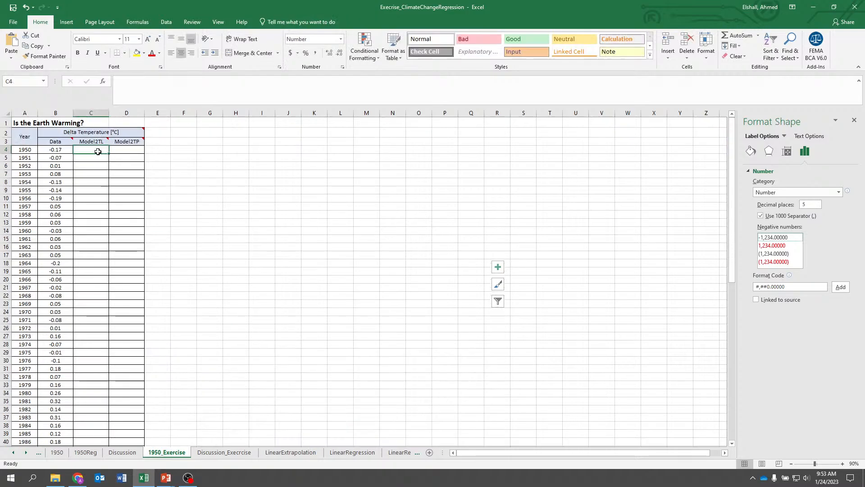
pyautogui.write('=')
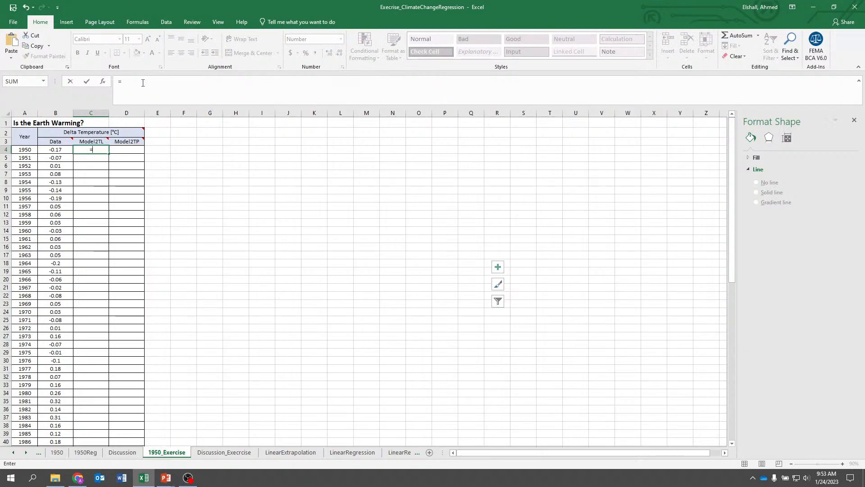
pyautogui.write('Excel Regression and Trend Analysis')
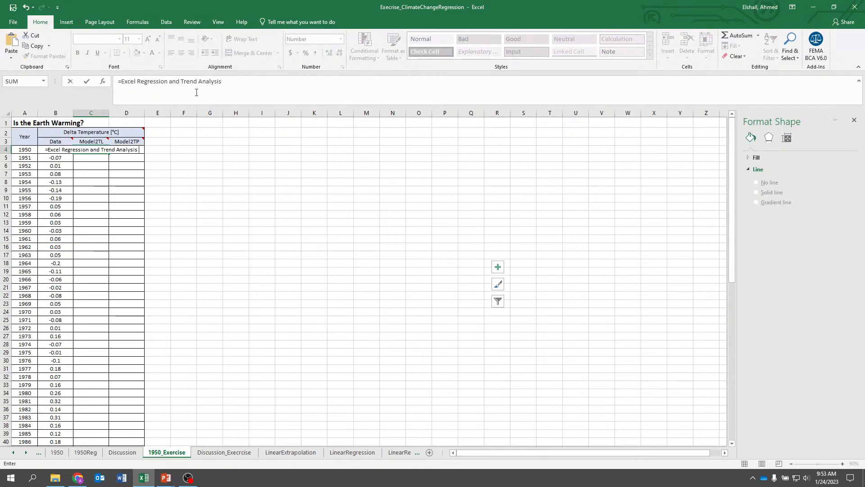
pyautogui.press('BackSpace')
pyautogui.press('BackSpace')
pyautogui.press('BackSpace')
pyautogui.press('BackSpace')
pyautogui.press('BackSpace')
pyautogui.press('BackSpace')
pyautogui.press('BackSpace')
pyautogui.press('BackSpace')
pyautogui.press('BackSpace')
pyautogui.press('BackSpace')
pyautogui.press('BackSpace')
pyautogui.press('BackSpace')
pyautogui.press('BackSpace')
pyautogui.press('BackSpace')
pyautogui.press('BackSpace')
pyautogui.press('BackSpace')
pyautogui.press('BackSpace')
pyautogui.press('BackSpace')
pyautogui.press('BackSpace')
pyautogui.press('BackSpace')
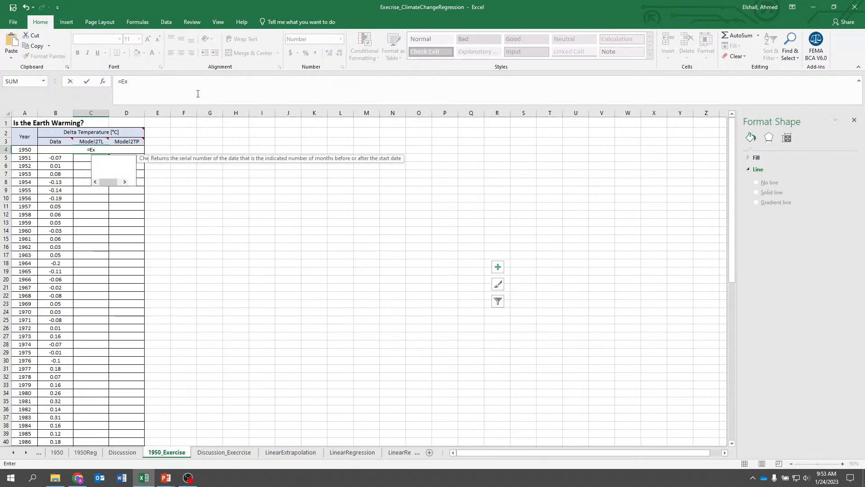
pyautogui.click(287, 215)
# Move the chart up beside the data table near the top of the sheet
pyautogui.scroll(-14, 284, 234)
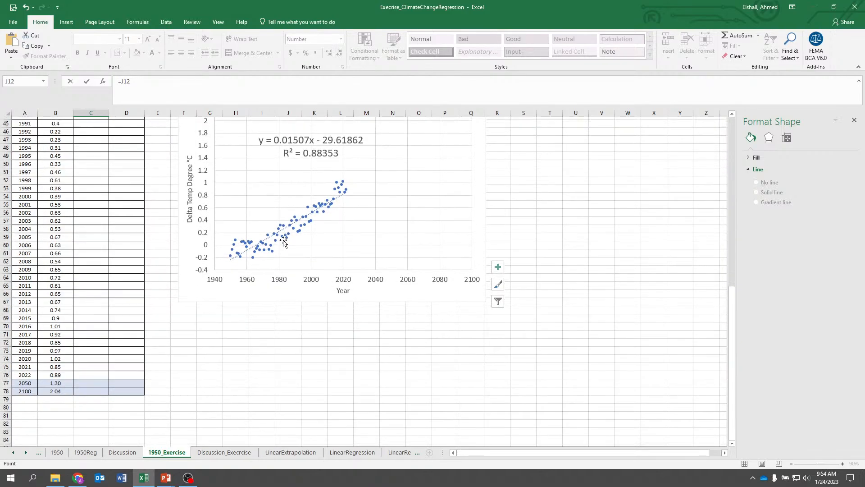
pyautogui.scroll(7, 288, 248)
pyautogui.moveTo(287, 287); pyautogui.dragTo(278, 157)
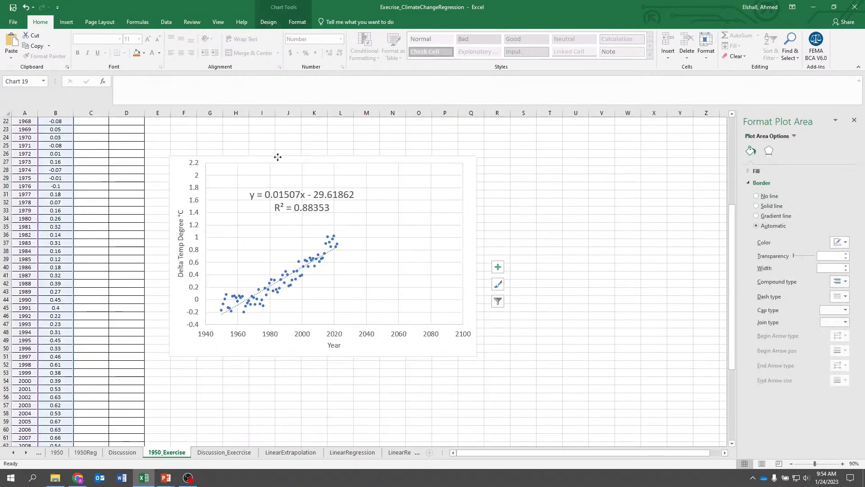
pyautogui.click(277, 157)
pyautogui.scroll(7, 305, 270)
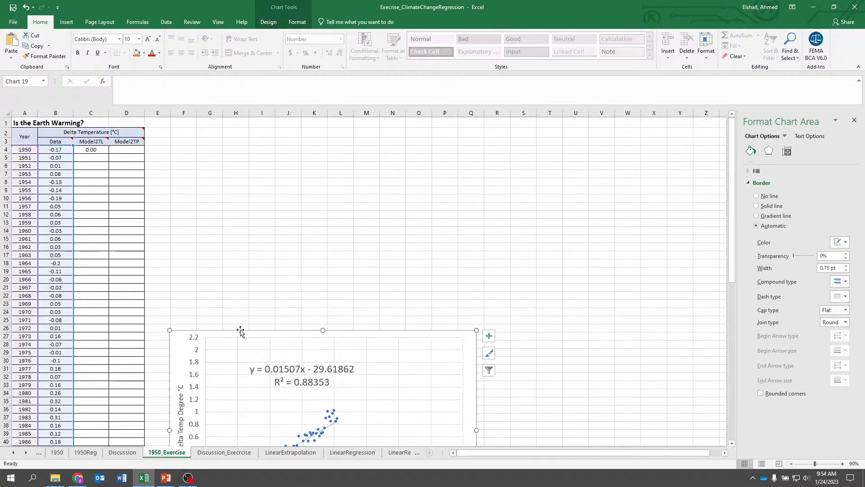
pyautogui.moveTo(242, 332); pyautogui.dragTo(253, 187)
# Enter the formula =0.01507*A4-29.61862 in cell C4 under Model2TL
pyautogui.click(89, 149)
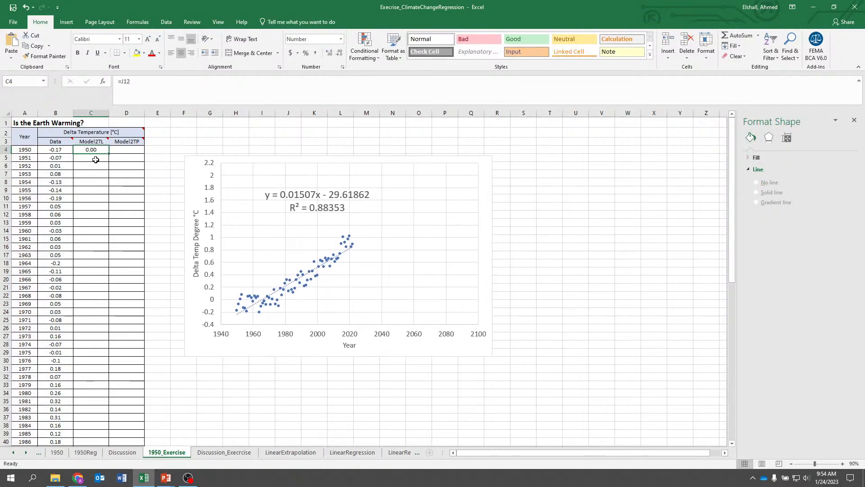
pyautogui.write('=')
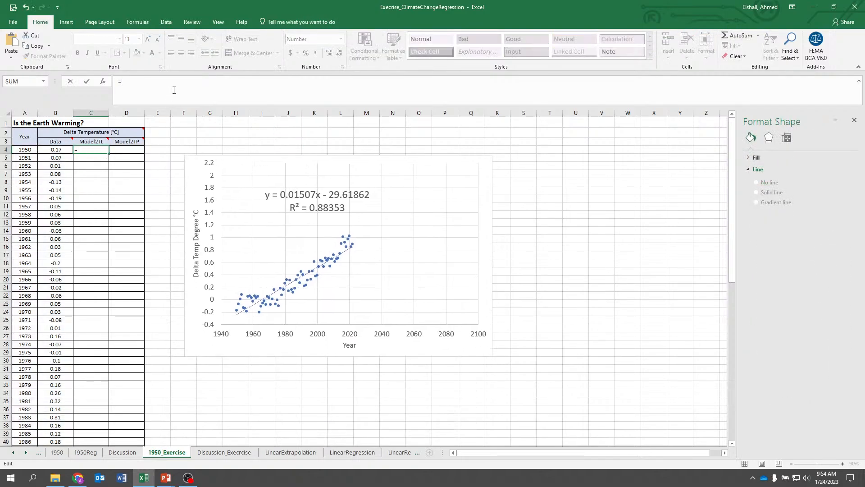
pyautogui.write('0.')
pyautogui.write('*')
pyautogui.click(28, 150)
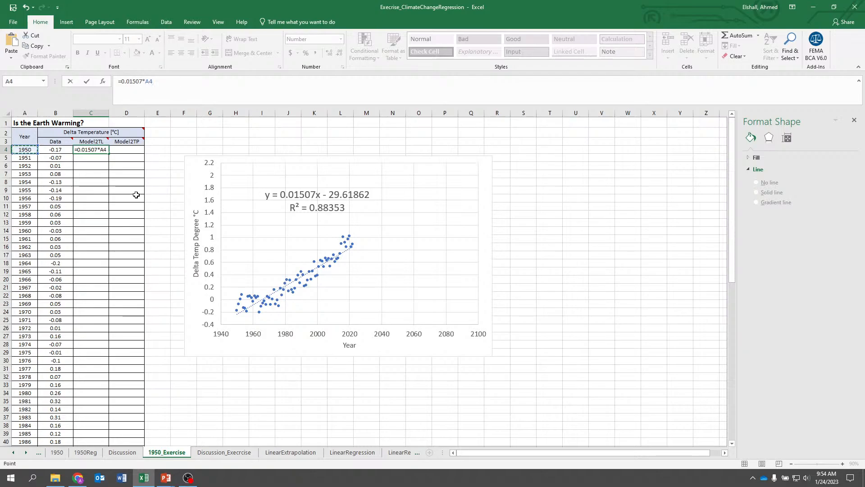
pyautogui.write('-29.6186')
pyautogui.write('2')
pyautogui.hotkey('ctrl', 'Return')
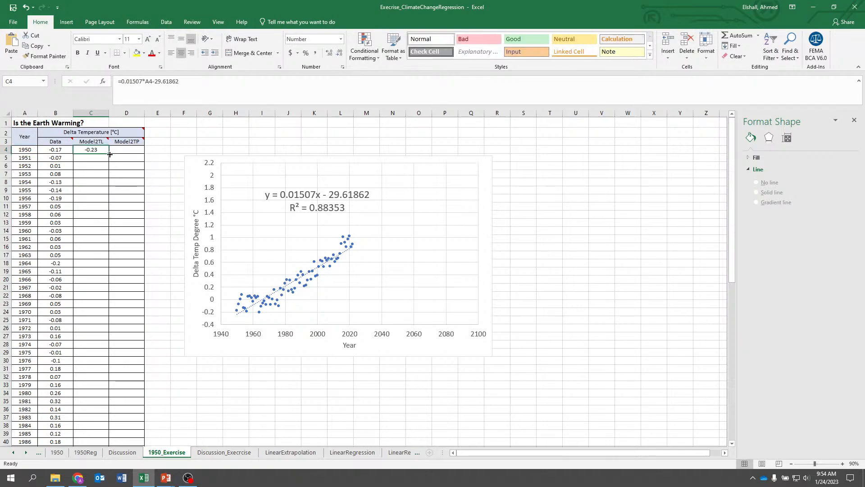
# Fill the C4 formula down column C through the 2100 row and review the results
pyautogui.doubleClick(110, 154)
pyautogui.scroll(-13, 148, 285)
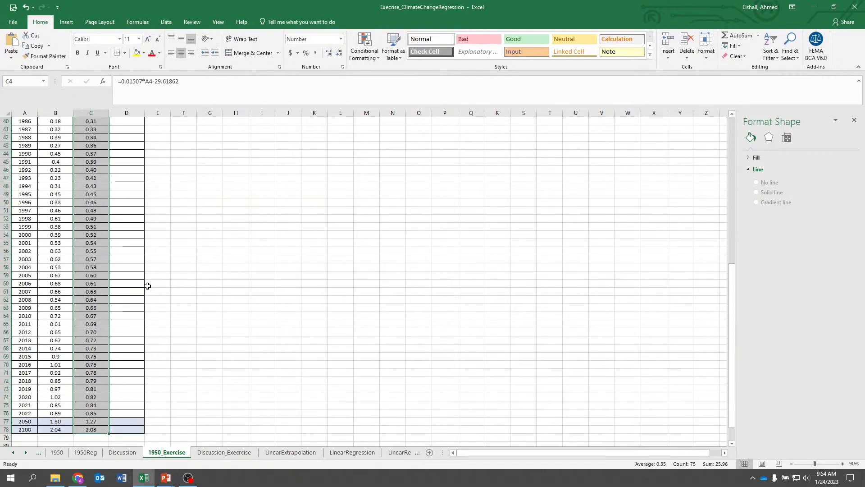
pyautogui.scroll(-4, 147, 286)
pyautogui.click(92, 366)
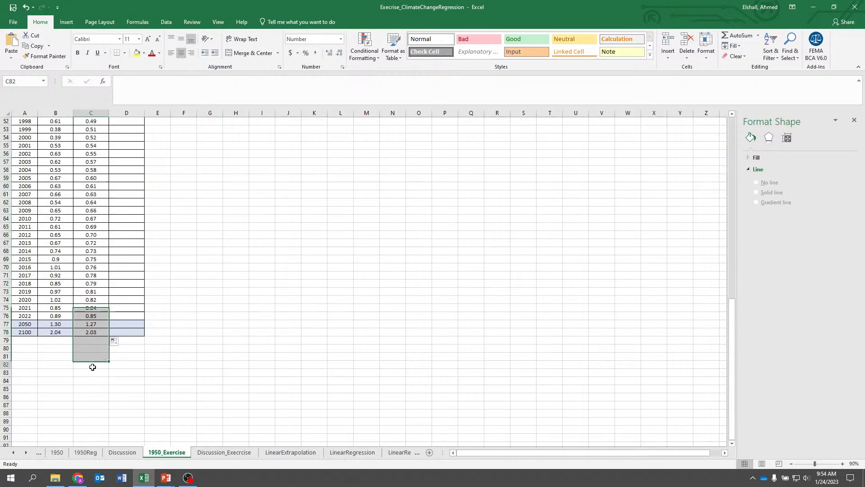
pyautogui.scroll(9, 227, 342)
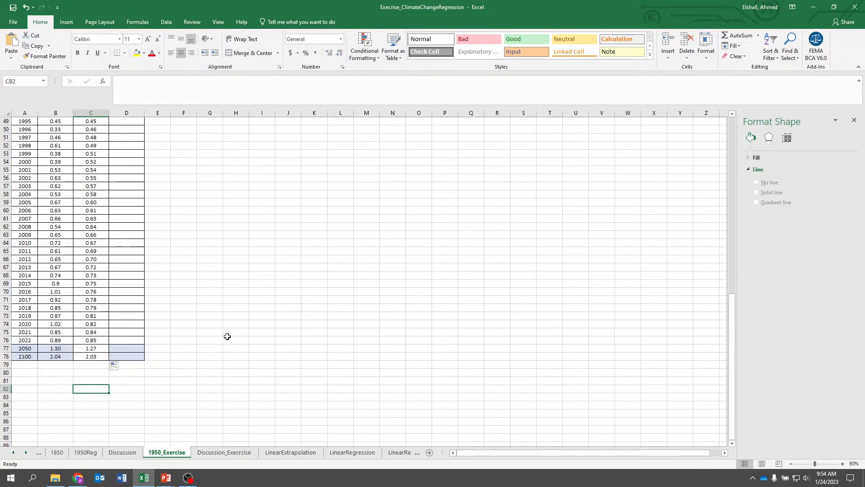
pyautogui.scroll(8, 235, 313)
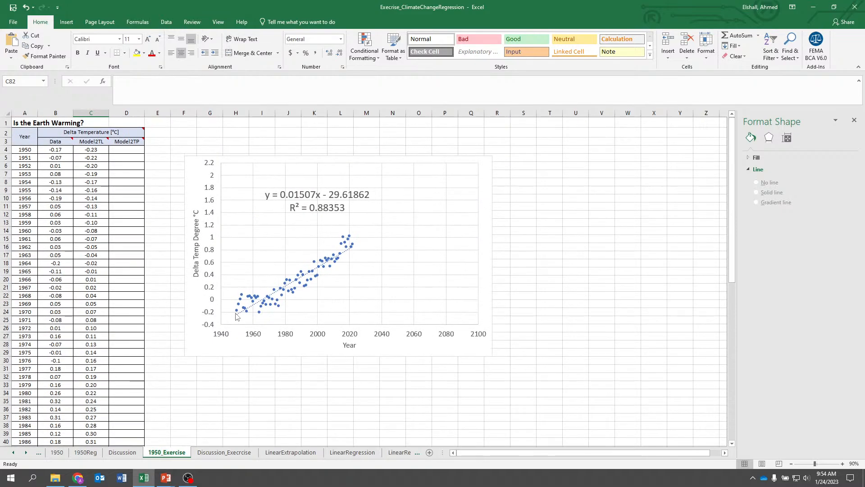
pyautogui.scroll(-13, 235, 312)
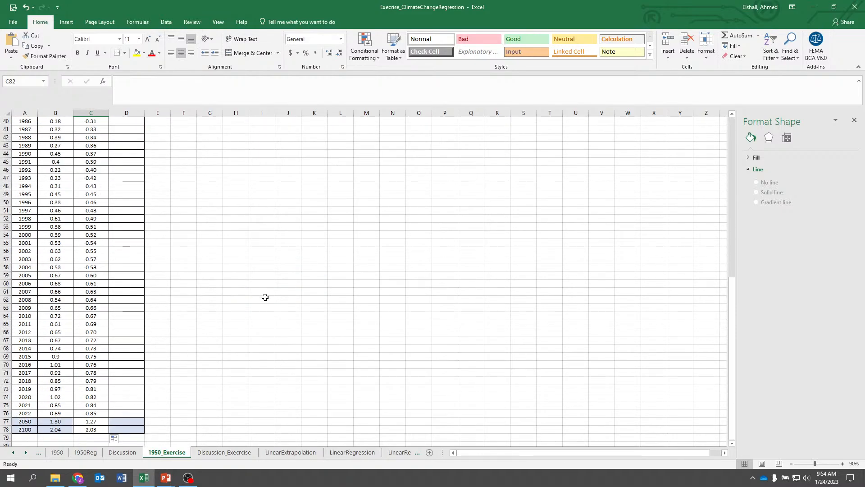
pyautogui.scroll(13, 265, 297)
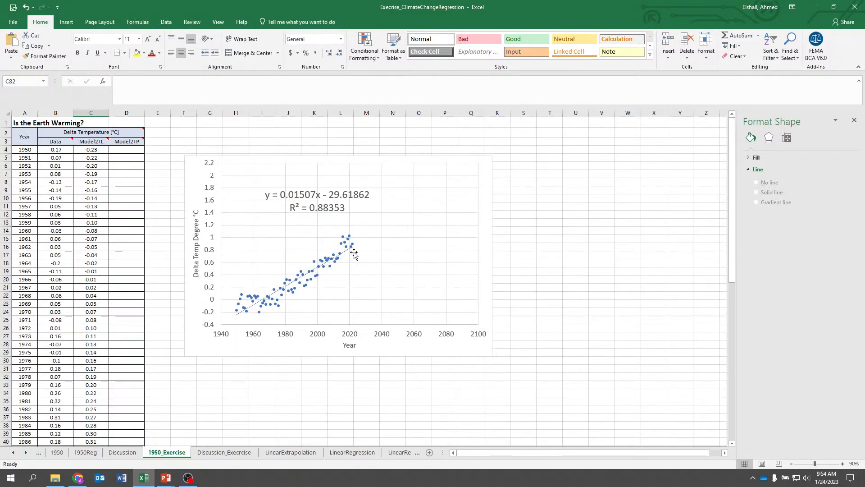
# Open the chart's data source and add a new series named from cell C3, Model2TL
pyautogui.click(375, 257)
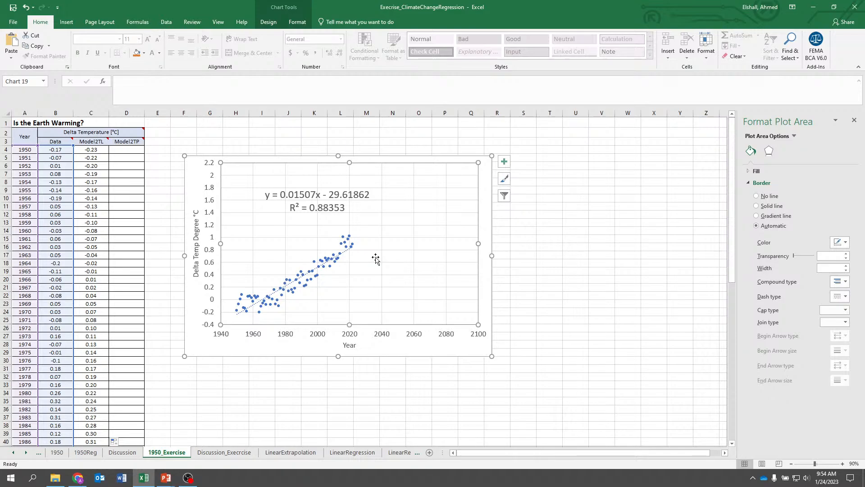
pyautogui.rightClick(376, 257)
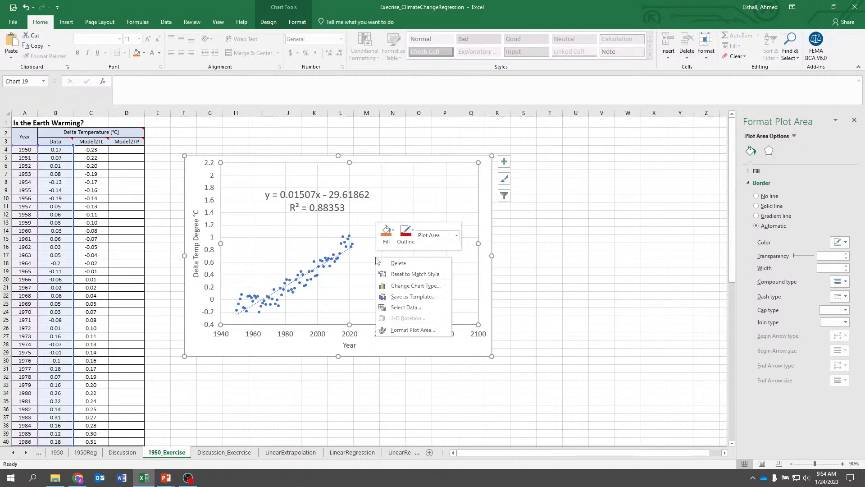
pyautogui.click(399, 307)
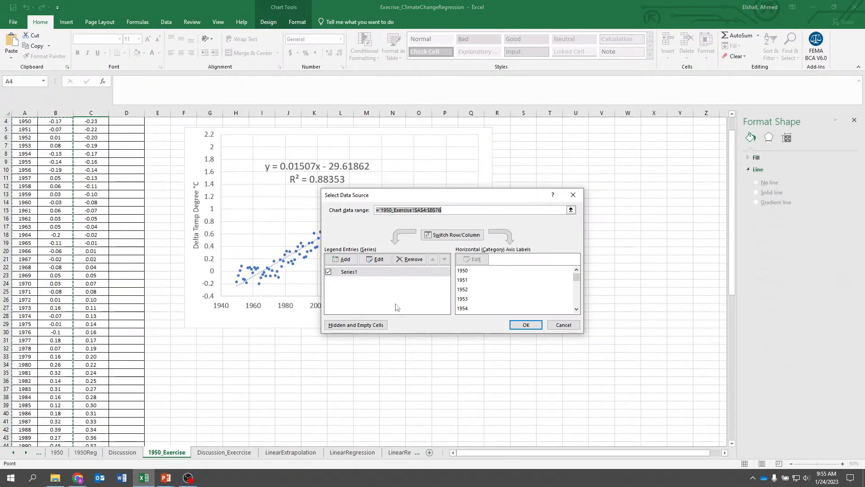
pyautogui.click(345, 260)
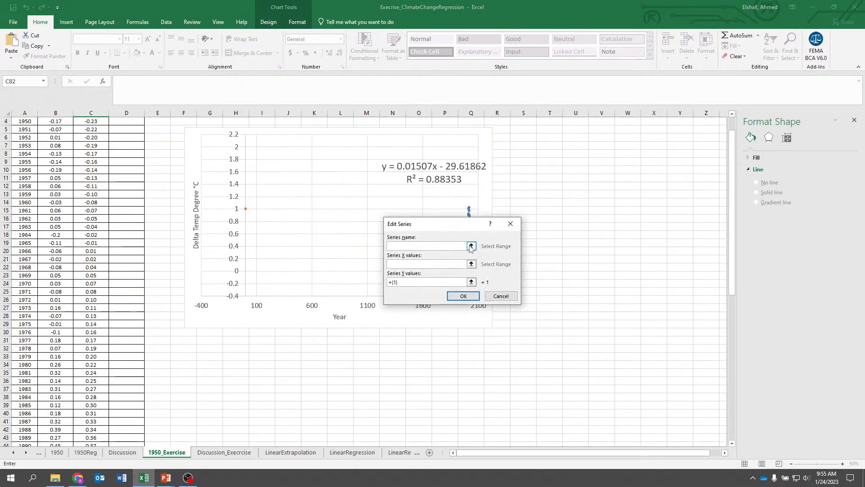
pyautogui.click(471, 246)
pyautogui.scroll(1, 189, 263)
pyautogui.click(94, 142)
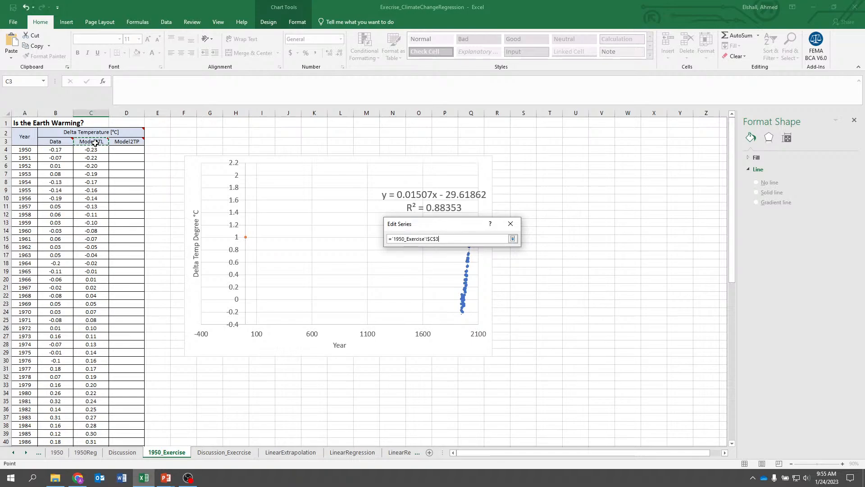
pyautogui.click(512, 238)
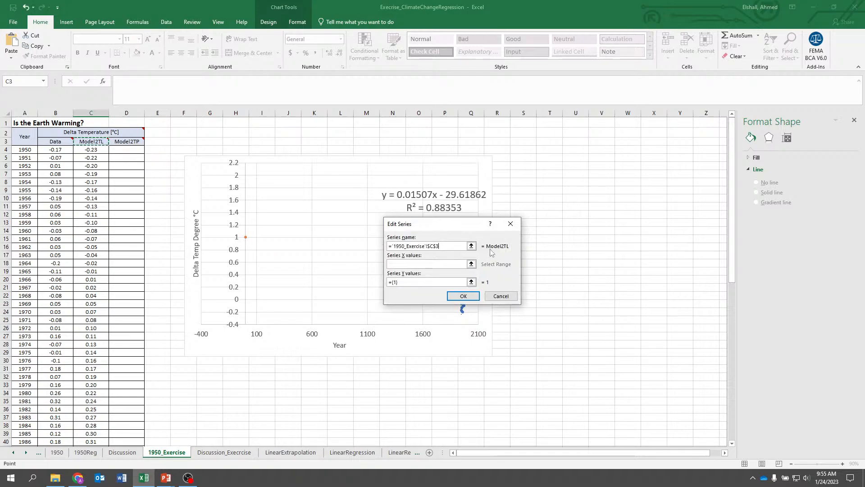
# Set the new series' X values to A4:A78 and Y values to C4:C78, then confirm
pyautogui.click(471, 264)
pyautogui.moveTo(24, 150); pyautogui.dragTo(15, 429)
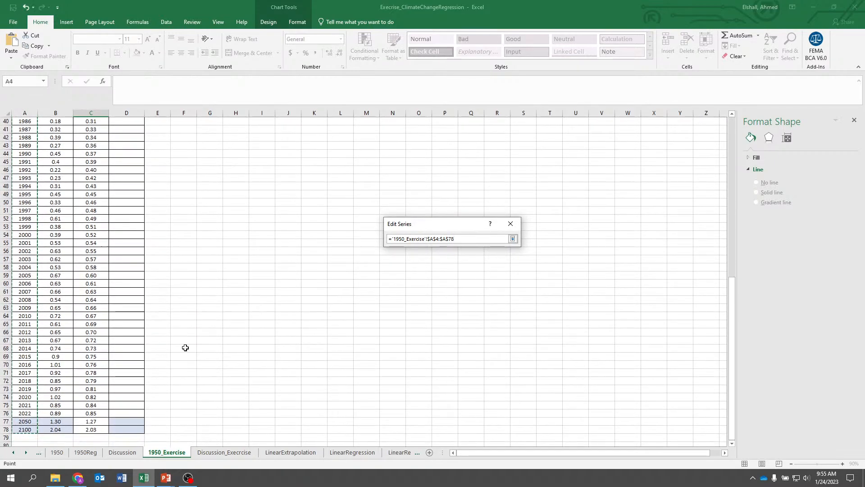
pyautogui.click(512, 238)
pyautogui.click(471, 282)
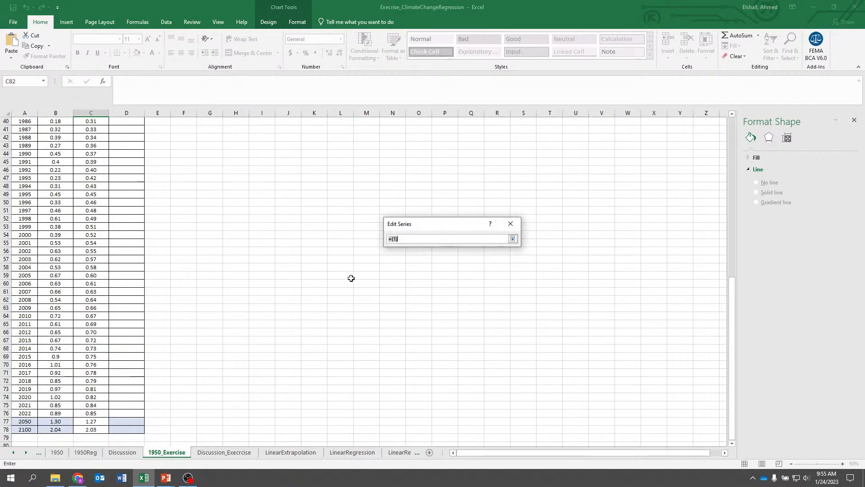
pyautogui.scroll(13, 352, 278)
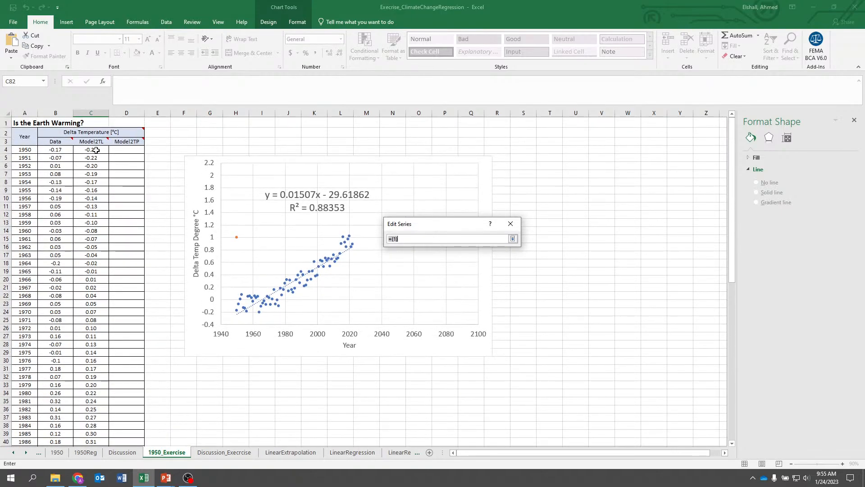
pyautogui.moveTo(96, 150); pyautogui.dragTo(97, 429)
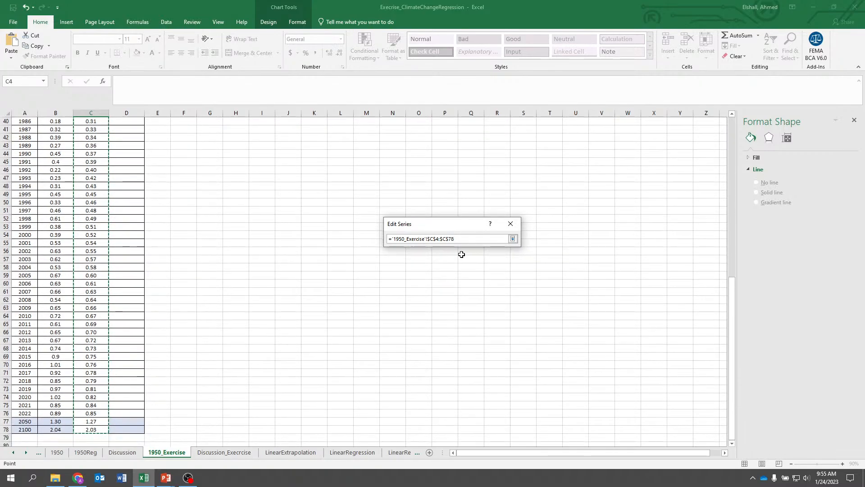
pyautogui.click(512, 238)
pyautogui.click(464, 296)
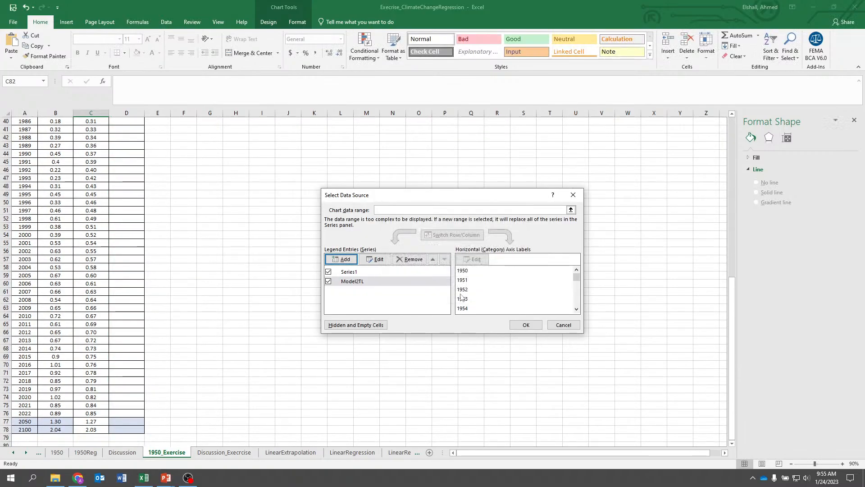
pyautogui.click(525, 324)
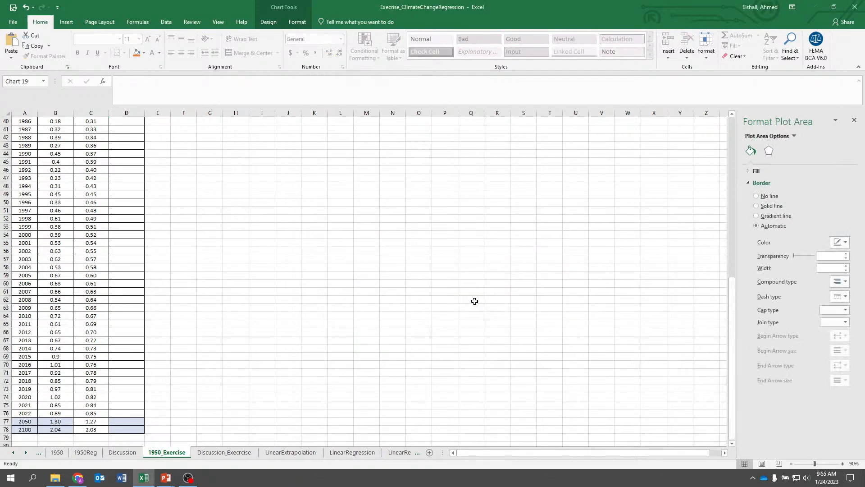
# Change the Model2TL series' chart type to scatter with straight lines
pyautogui.scroll(6, 474, 301)
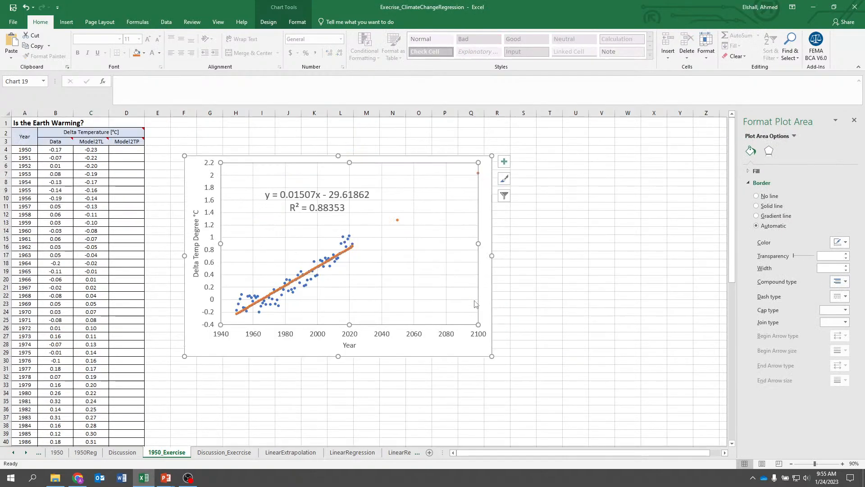
pyautogui.click(398, 222)
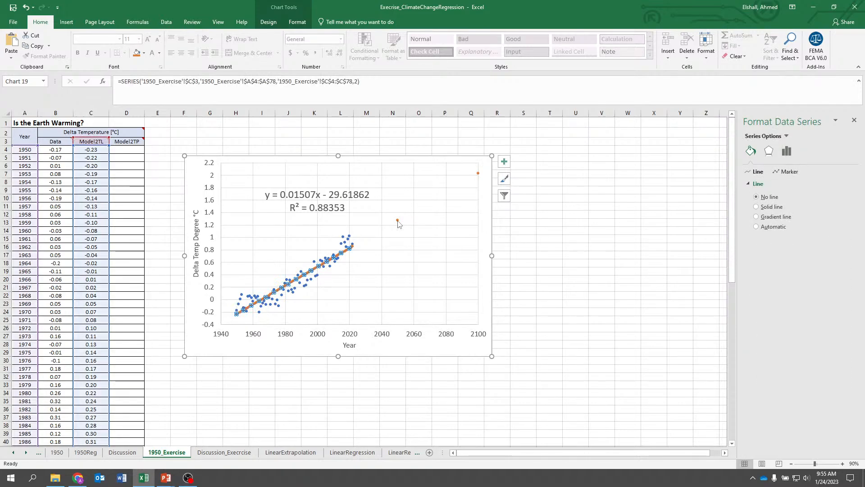
pyautogui.rightClick(398, 223)
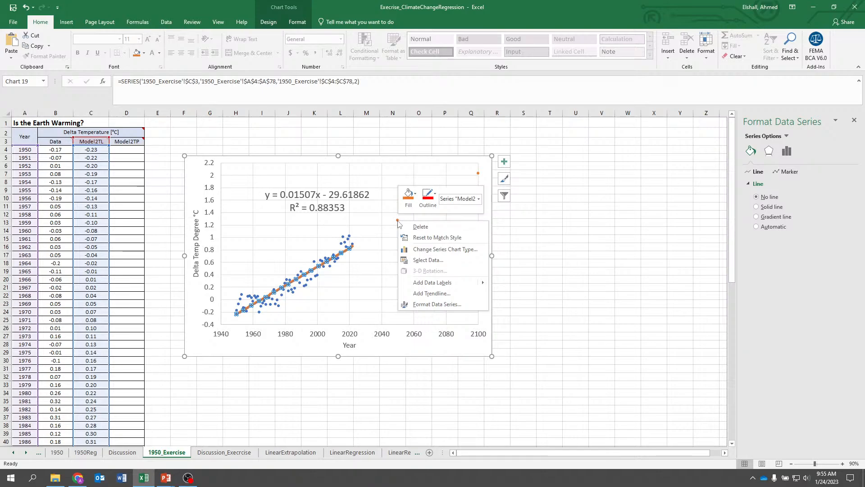
pyautogui.click(449, 251)
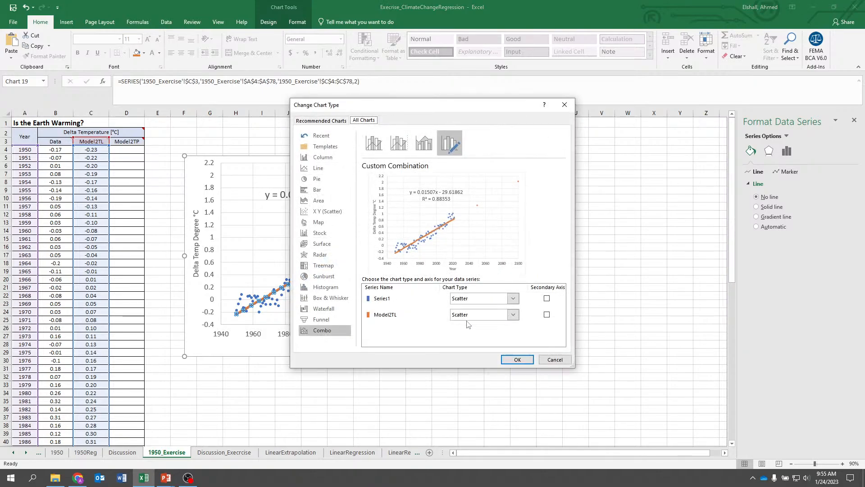
pyautogui.click(483, 315)
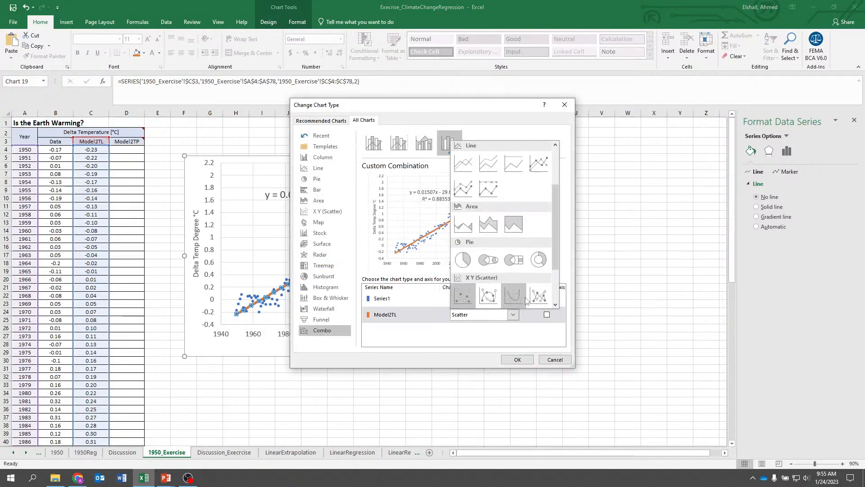
pyautogui.click(514, 295)
pyautogui.click(517, 359)
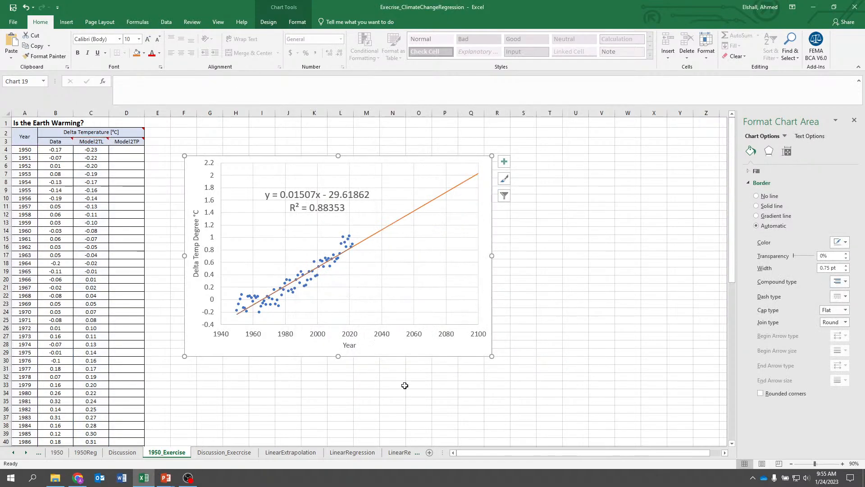
# Move the chart slightly to the right on the sheet
pyautogui.click(435, 415)
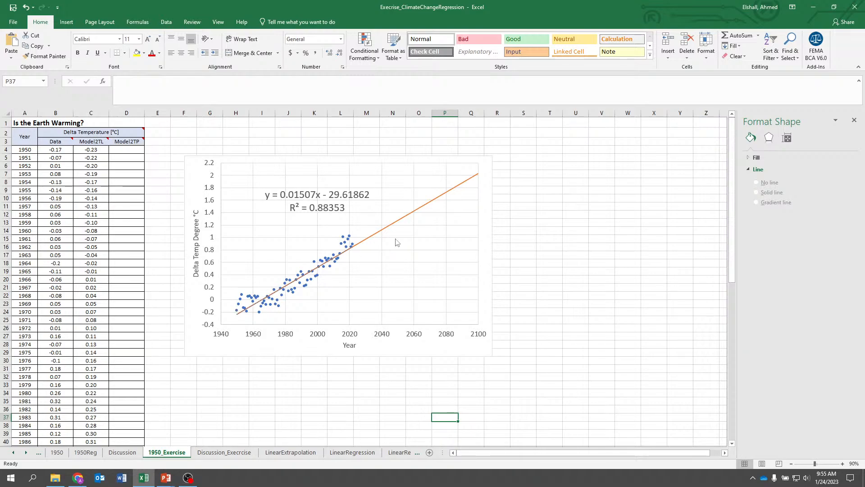
pyautogui.moveTo(379, 154); pyautogui.dragTo(425, 156)
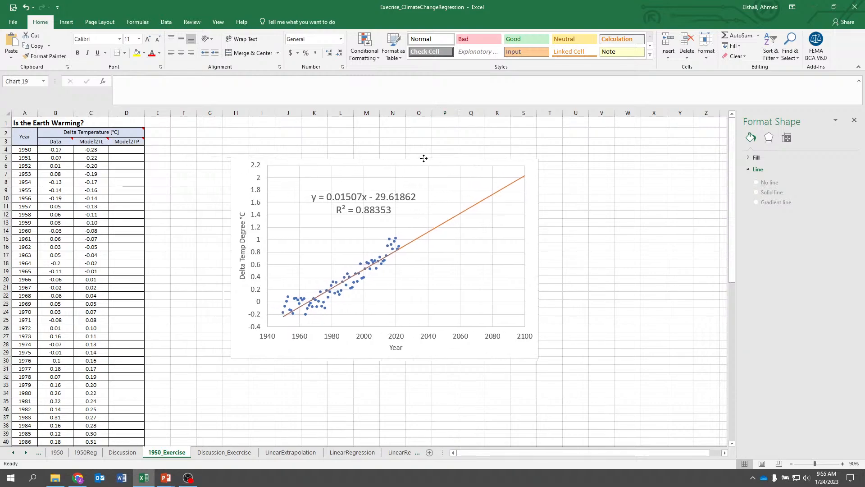
pyautogui.click(198, 216)
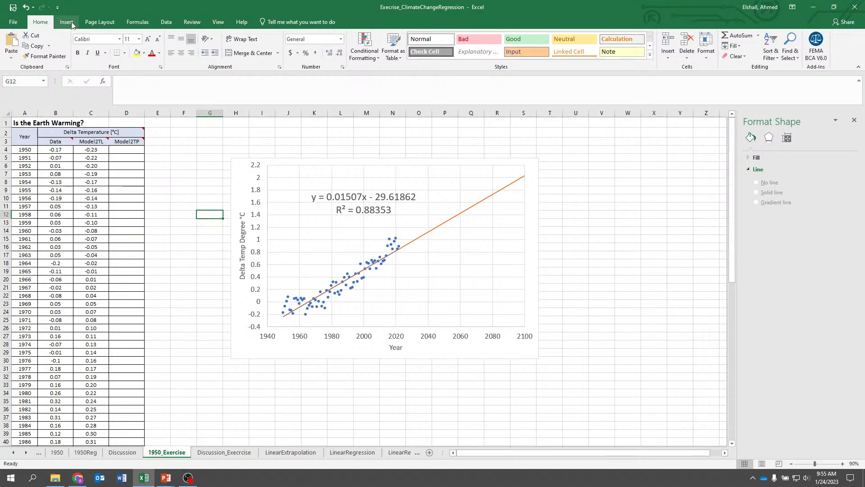
# Inspect the active Excel add-ins, including Analysis ToolPak, in the program options
pyautogui.click(168, 24)
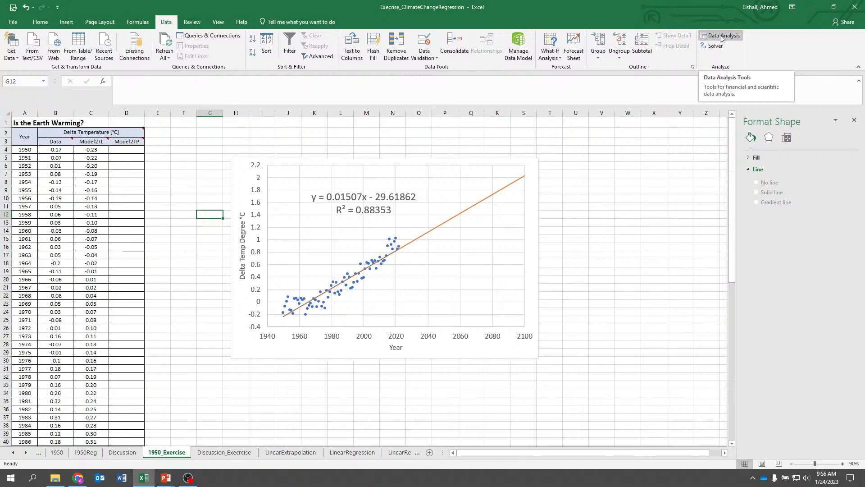
pyautogui.click(711, 37)
pyautogui.click(13, 22)
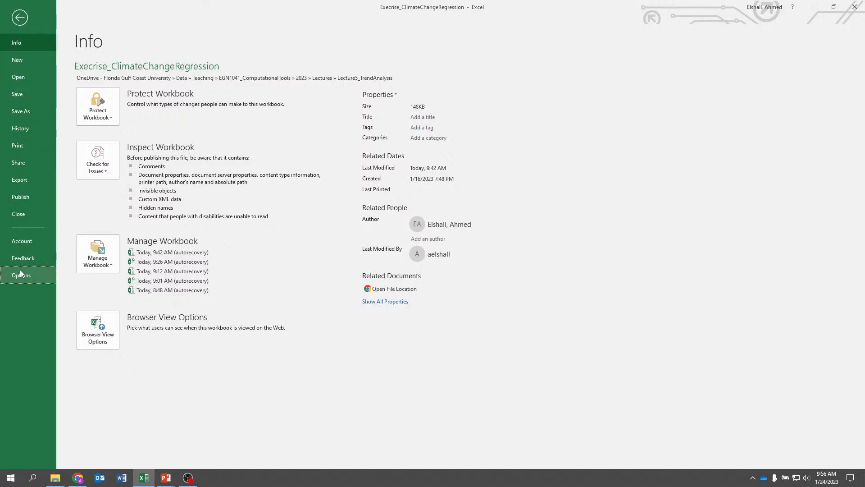
pyautogui.click(20, 274)
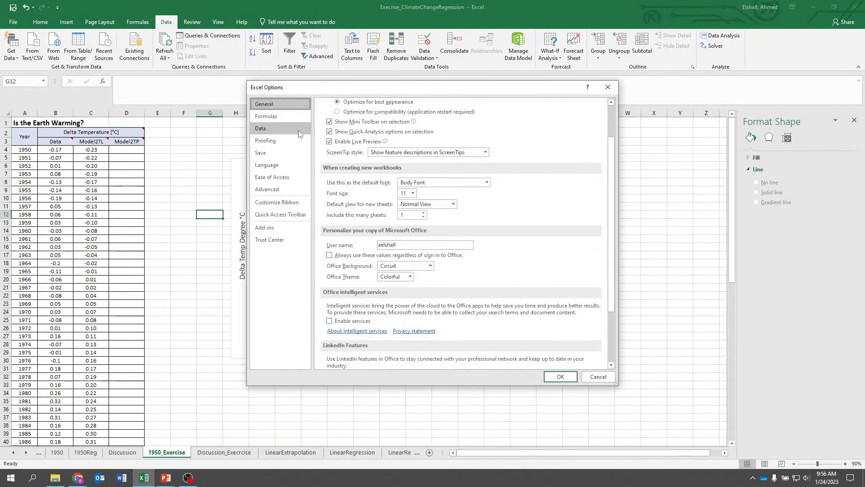
pyautogui.click(267, 228)
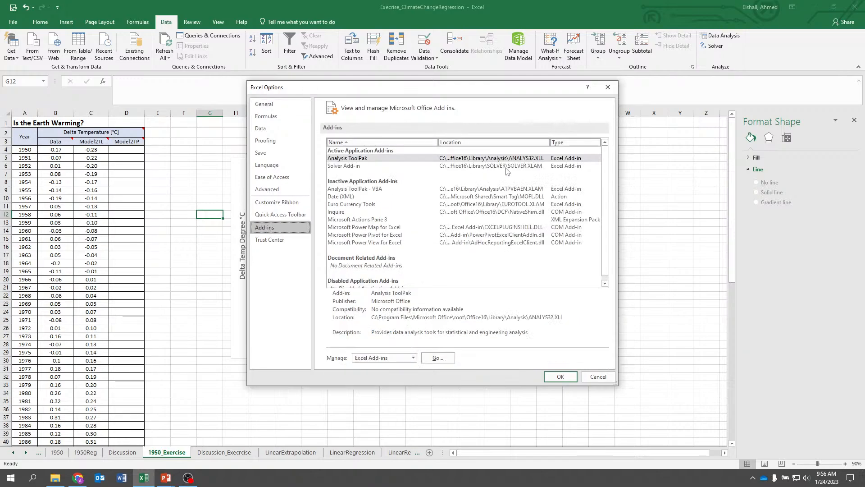
pyautogui.scroll(1, 470, 188)
pyautogui.click(346, 166)
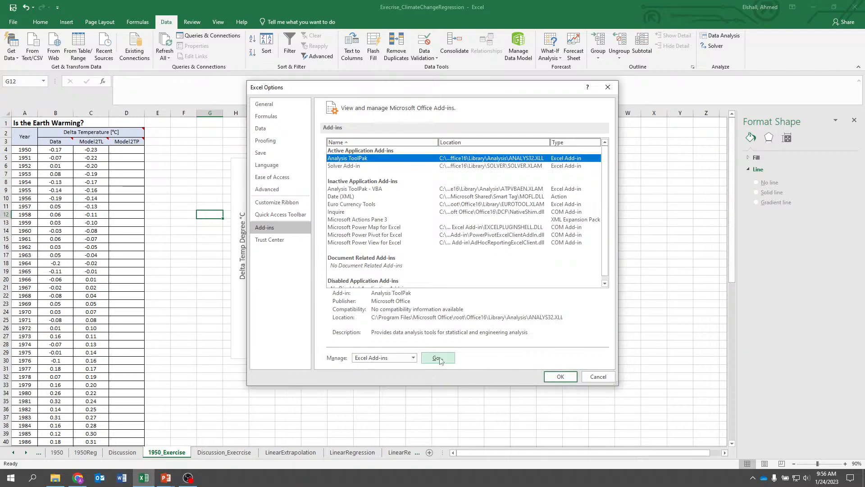
pyautogui.click(384, 358)
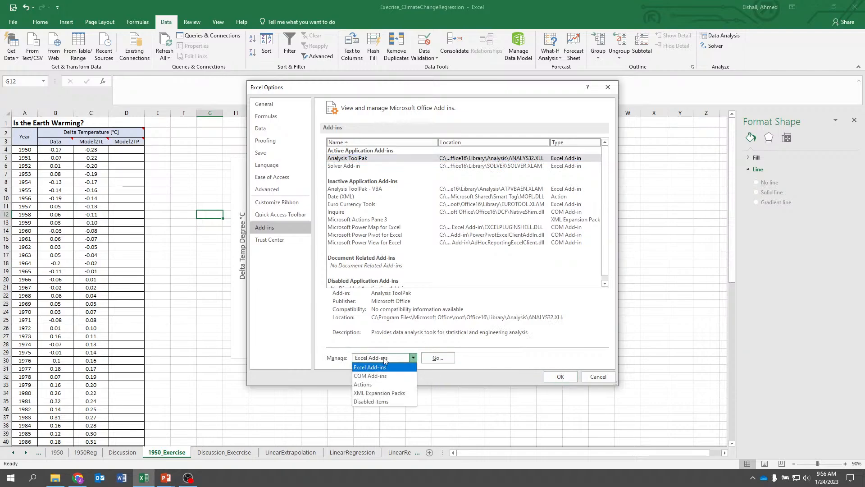
pyautogui.click(384, 367)
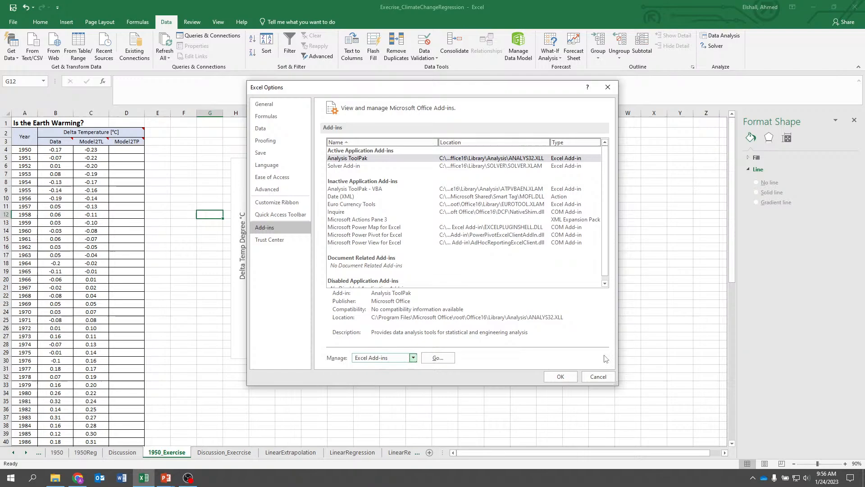
pyautogui.click(561, 378)
# Start a Regression analysis from Data Analysis and set the Input Y Range to $B$4:$B$76
pyautogui.click(602, 214)
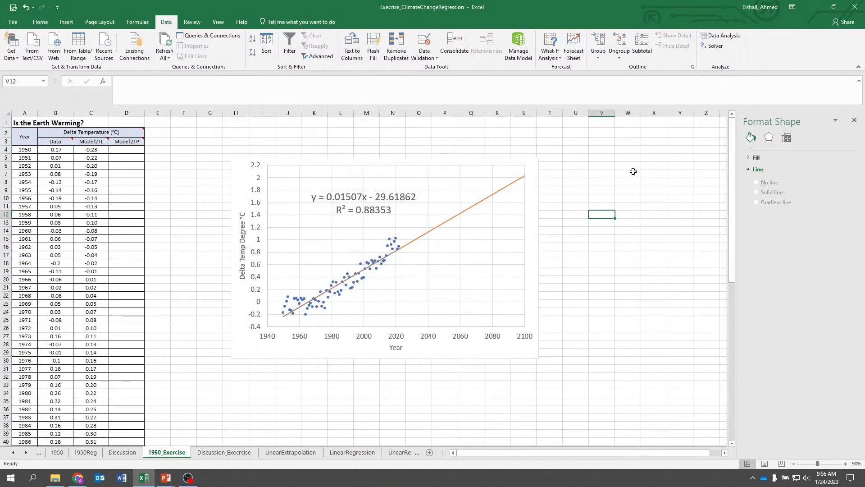
pyautogui.click(720, 35)
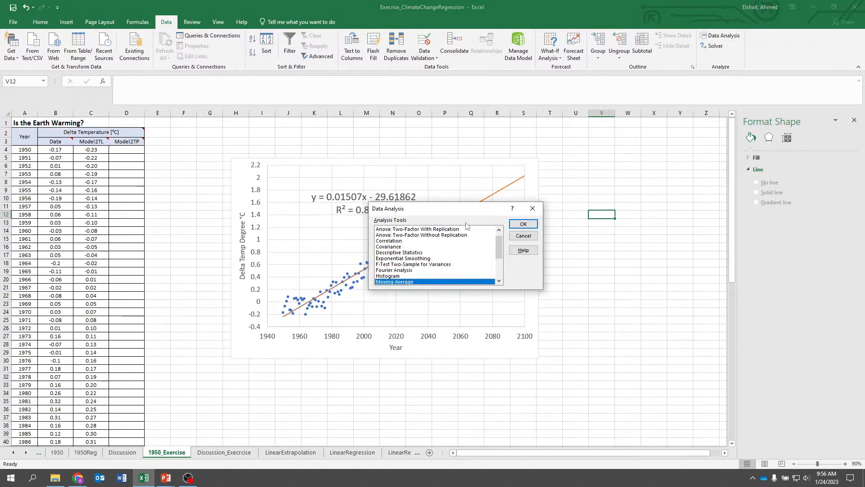
pyautogui.moveTo(496, 245); pyautogui.dragTo(496, 262)
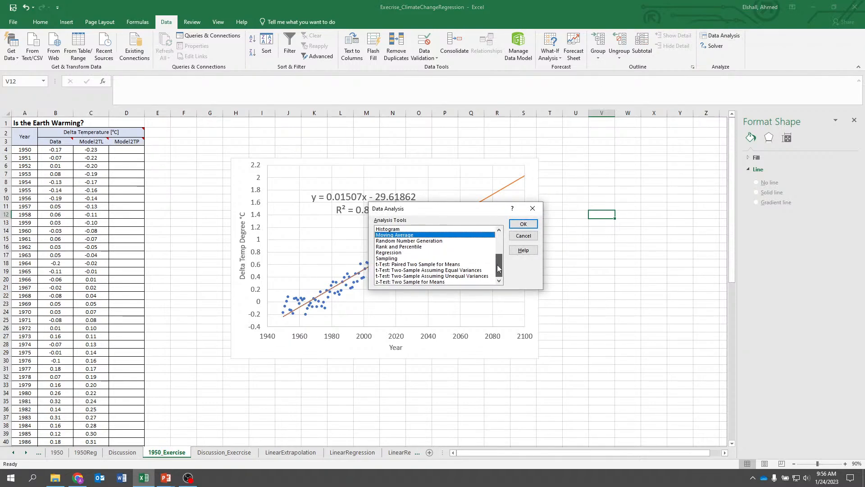
pyautogui.click(392, 252)
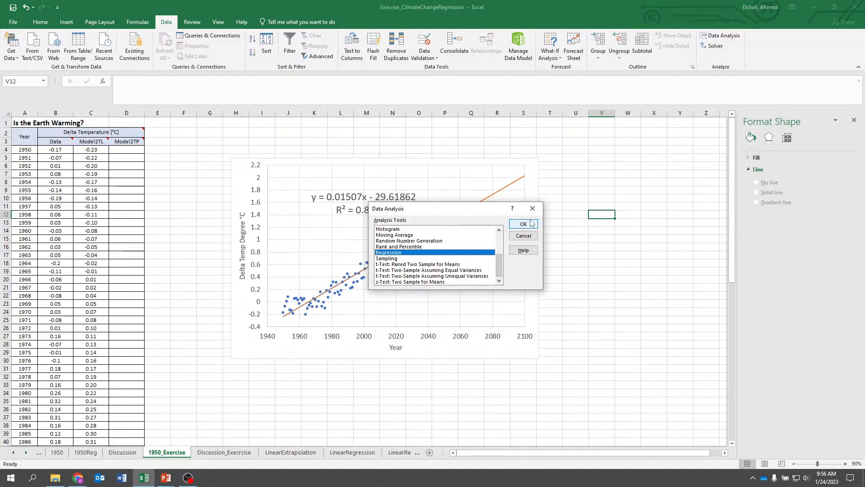
pyautogui.click(523, 224)
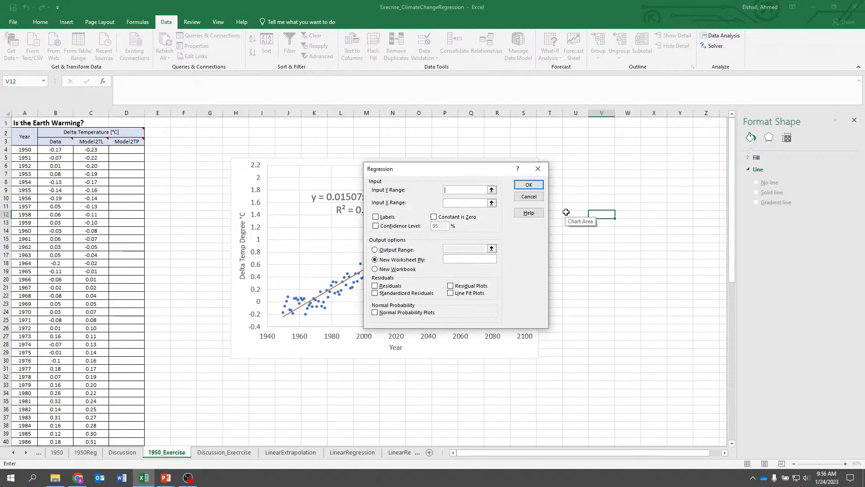
pyautogui.click(492, 191)
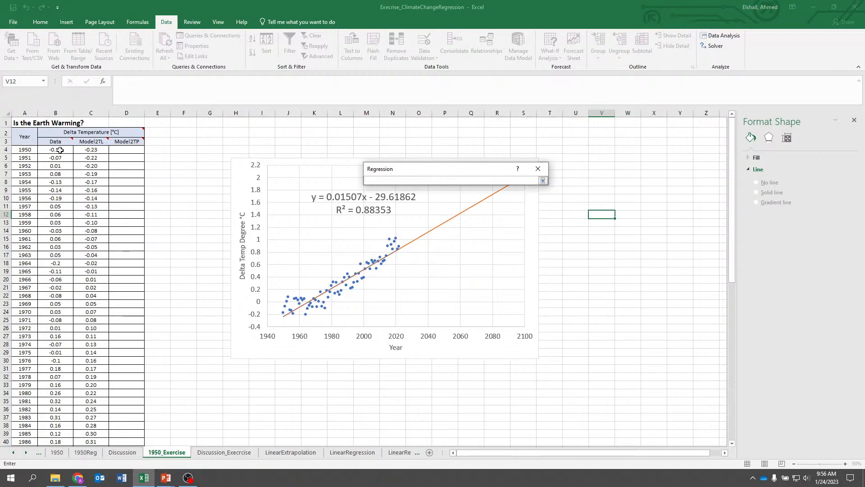
pyautogui.moveTo(55, 149); pyautogui.dragTo(41, 413)
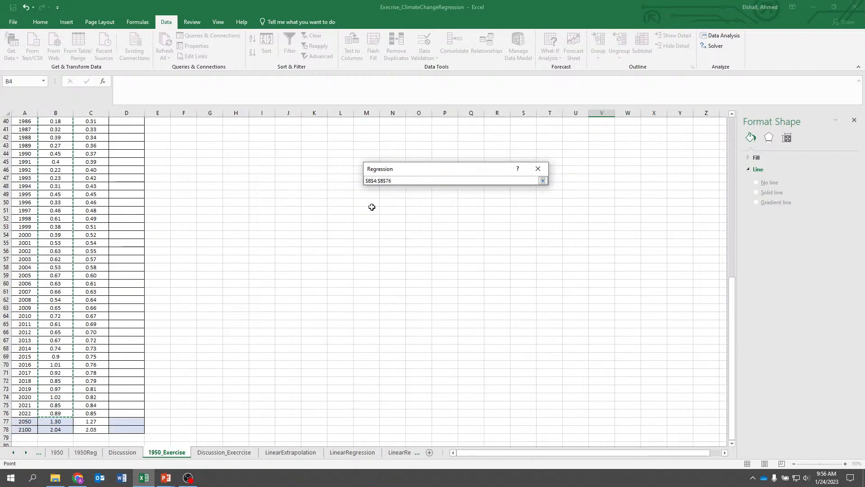
pyautogui.click(543, 180)
# Set the Input X Range to $A$4:$A$76 and run the regression into a new sheet named 1950_Ex_Reg
pyautogui.click(491, 202)
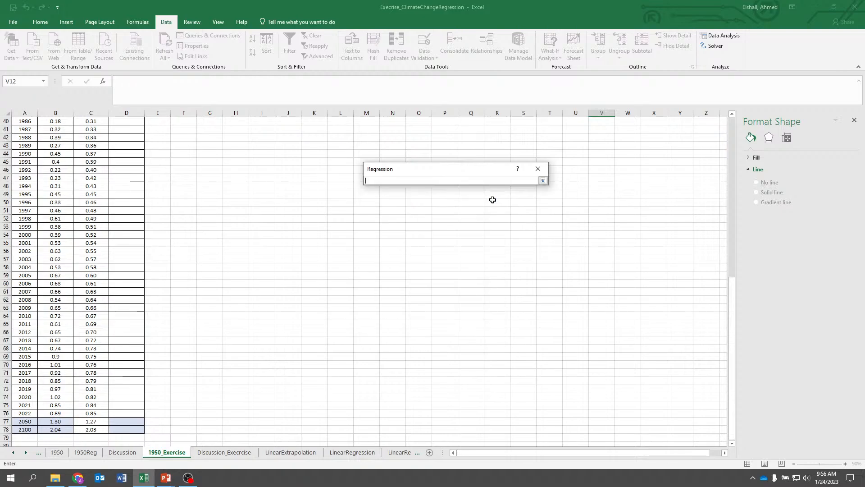
pyautogui.moveTo(21, 413); pyautogui.dragTo(18, 150)
pyautogui.click(543, 181)
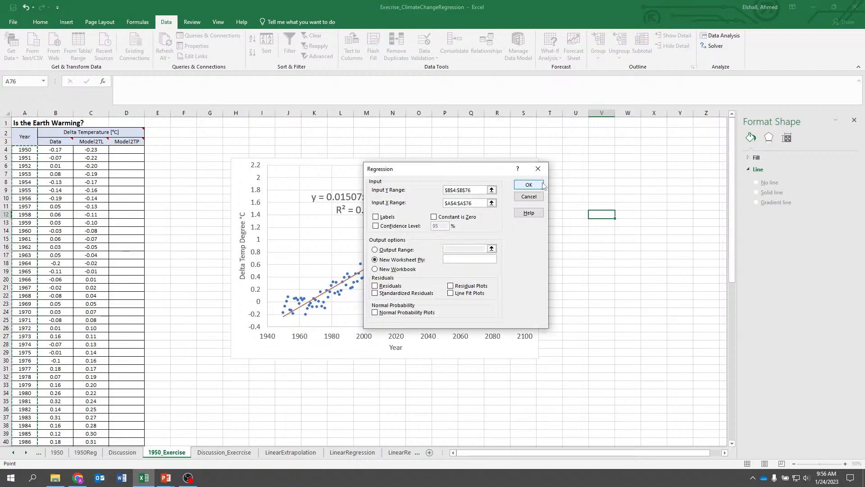
pyautogui.click(483, 259)
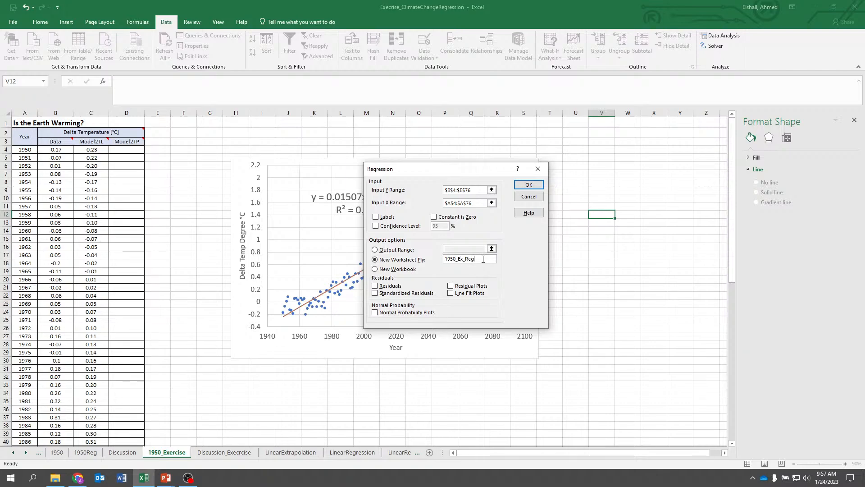
pyautogui.click(523, 185)
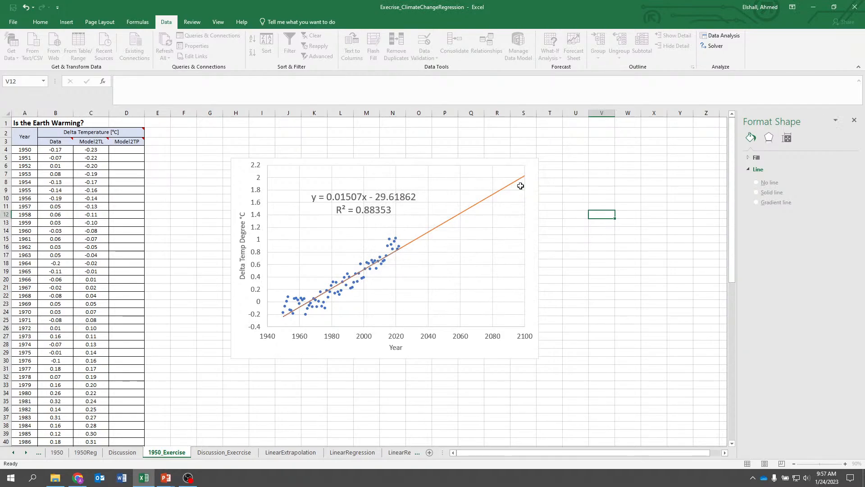
# Autofit the widths of columns A through J on the regression output sheet
pyautogui.click(286, 342)
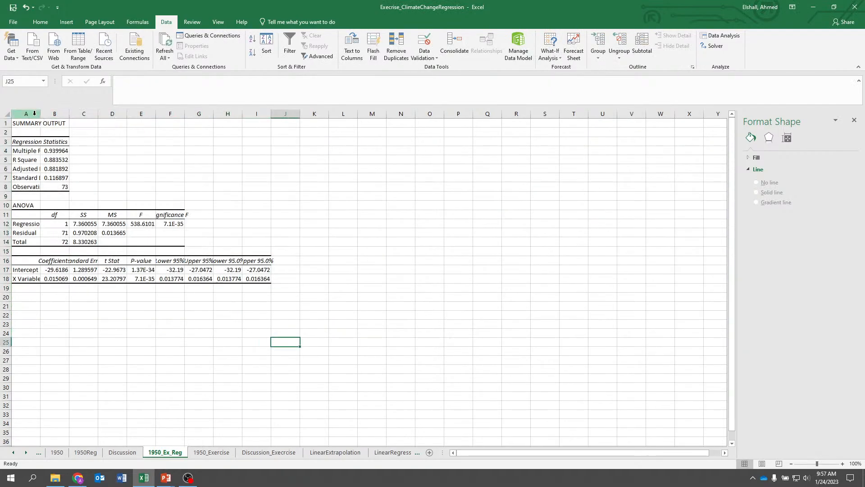
pyautogui.moveTo(27, 113); pyautogui.dragTo(282, 113)
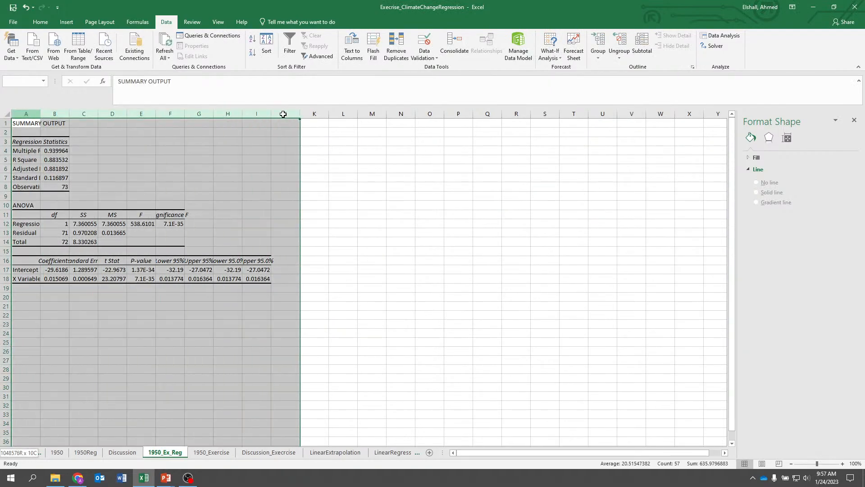
pyautogui.doubleClick(67, 112)
pyautogui.click(113, 387)
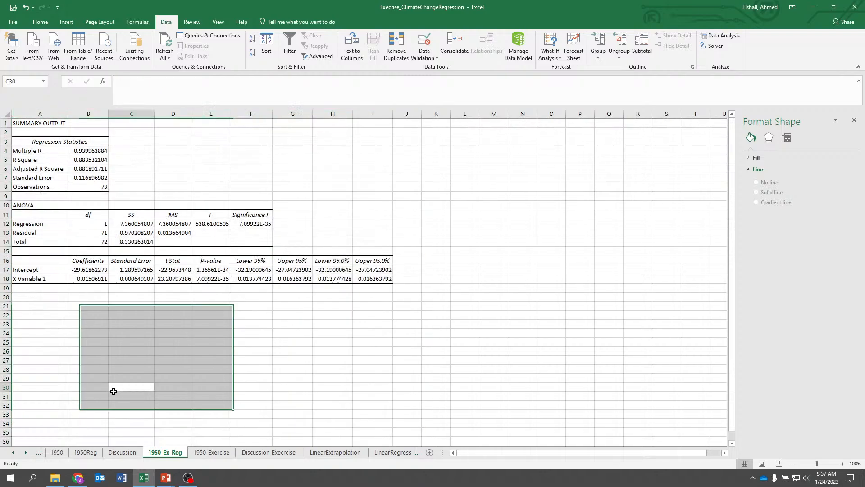
# Examine the R Square, intercept and slope coefficients in the output, then return to the 1950_Exercise sheet
pyautogui.moveTo(31, 160); pyautogui.dragTo(74, 159)
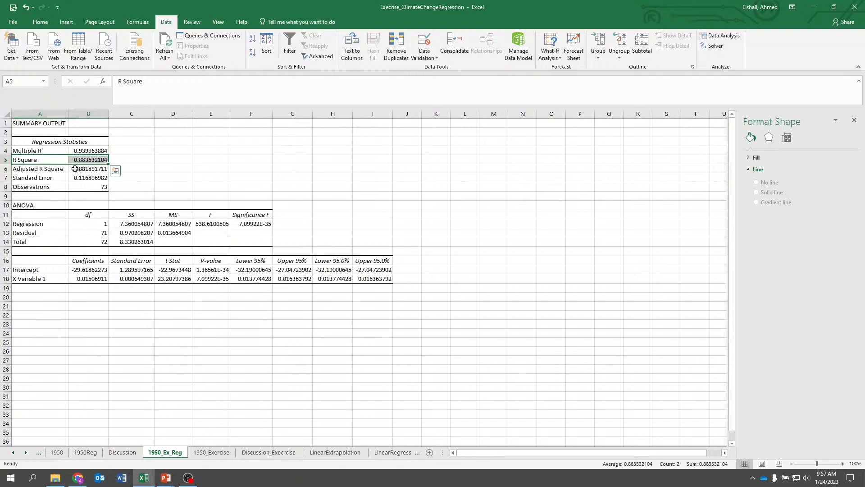
pyautogui.press('Down')
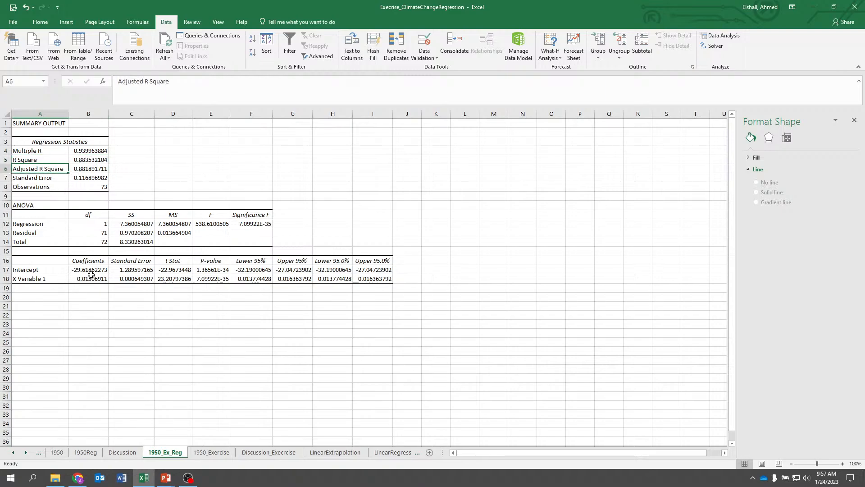
pyautogui.click(91, 270)
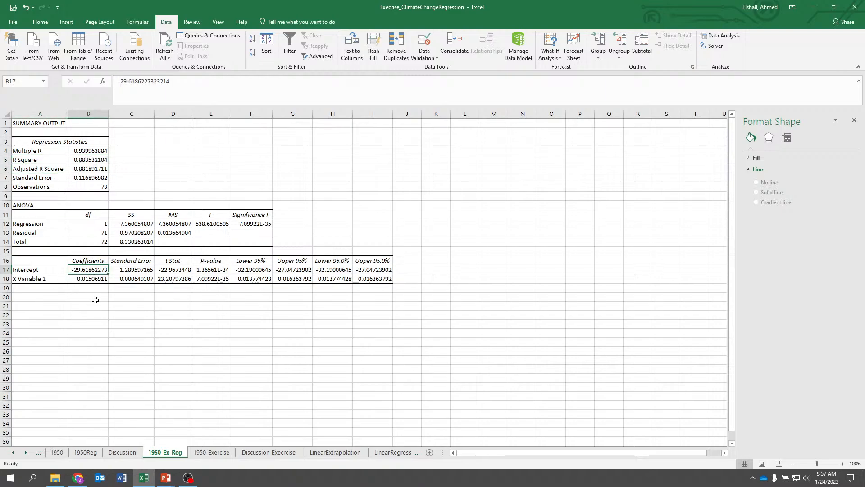
pyautogui.press('Down')
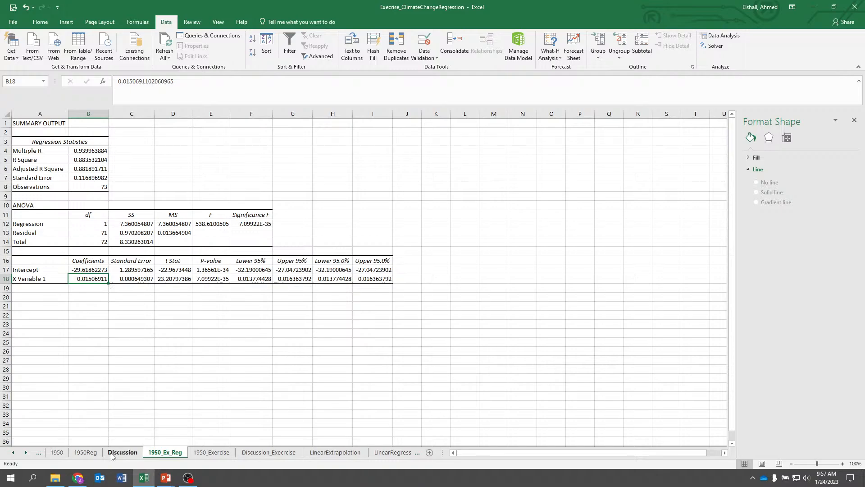
pyautogui.click(204, 454)
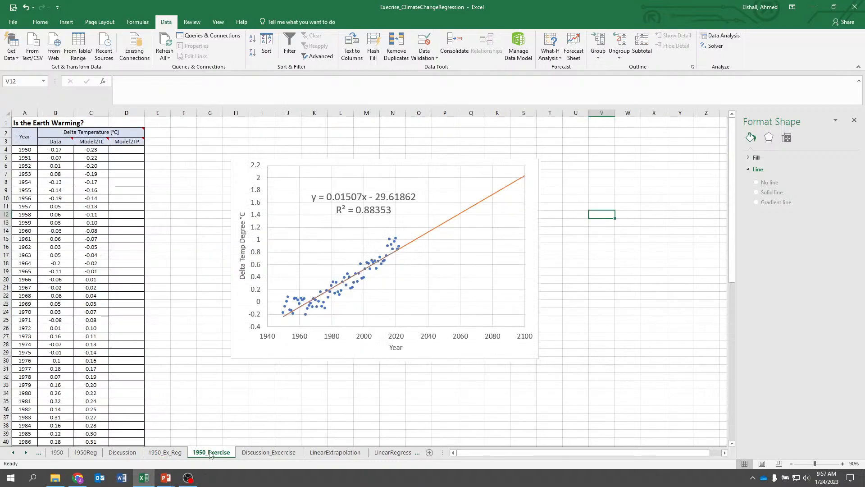
pyautogui.scroll(-11, 136, 314)
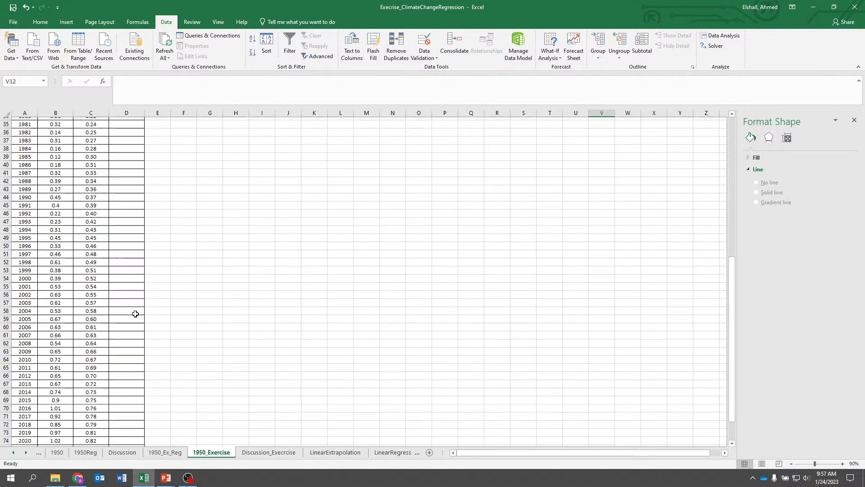
pyautogui.scroll(-5, 136, 314)
pyautogui.scroll(7, 131, 358)
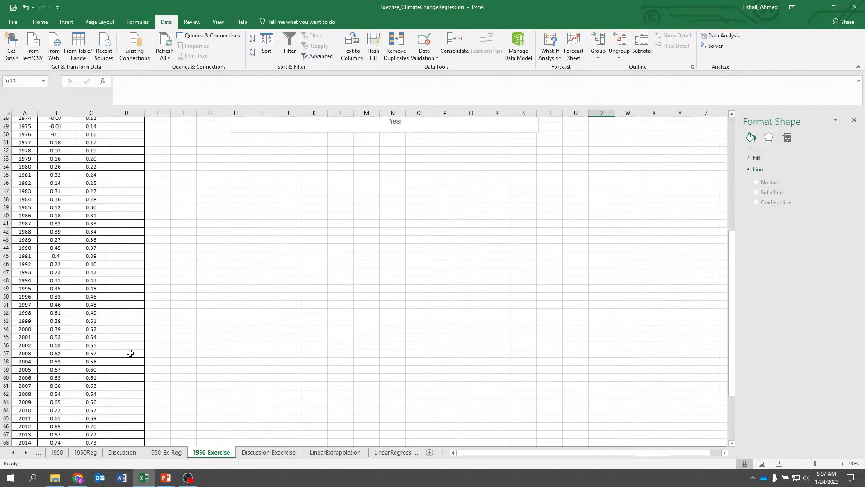
pyautogui.scroll(9, 131, 353)
pyautogui.click(128, 154)
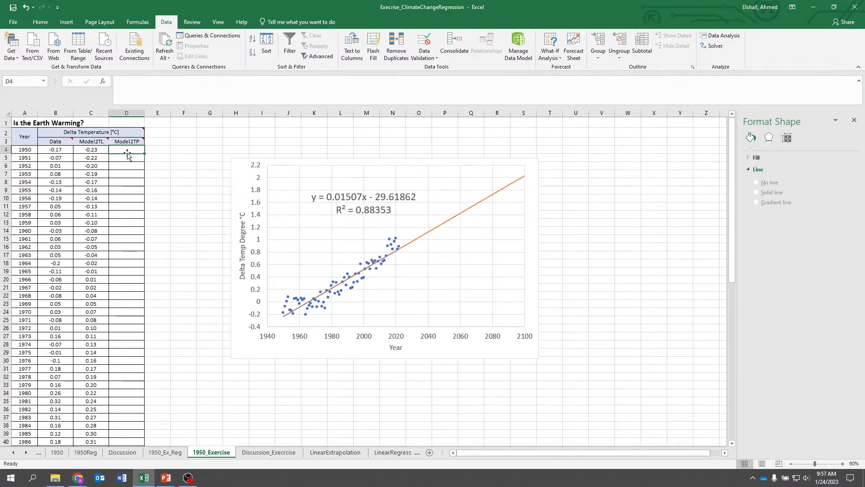
pyautogui.write('=')
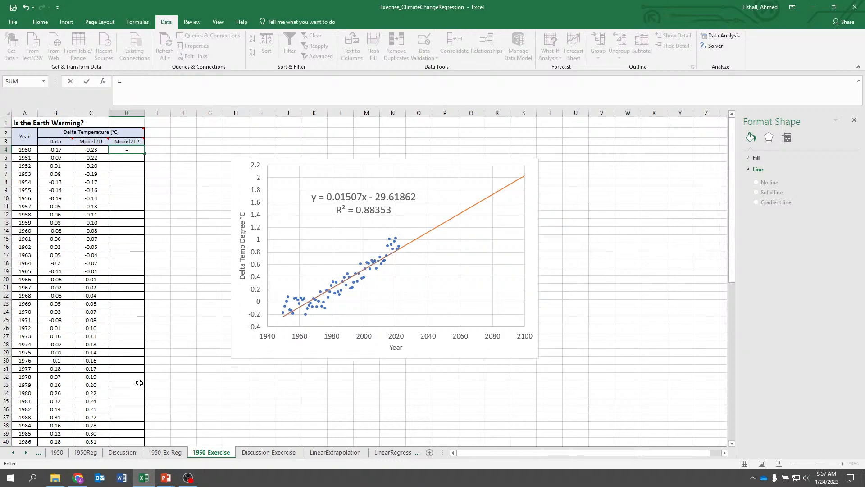
pyautogui.click(164, 453)
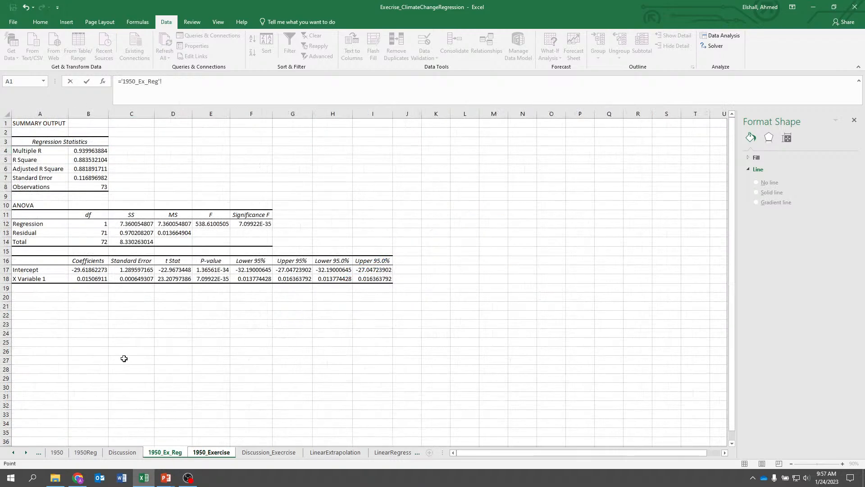
pyautogui.click(91, 271)
pyautogui.press('BackSpace')
pyautogui.press('BackSpace')
pyautogui.press('BackSpace')
pyautogui.press('BackSpace')
pyautogui.press('BackSpace')
pyautogui.press('BackSpace')
pyautogui.press('BackSpace')
pyautogui.press('Escape')
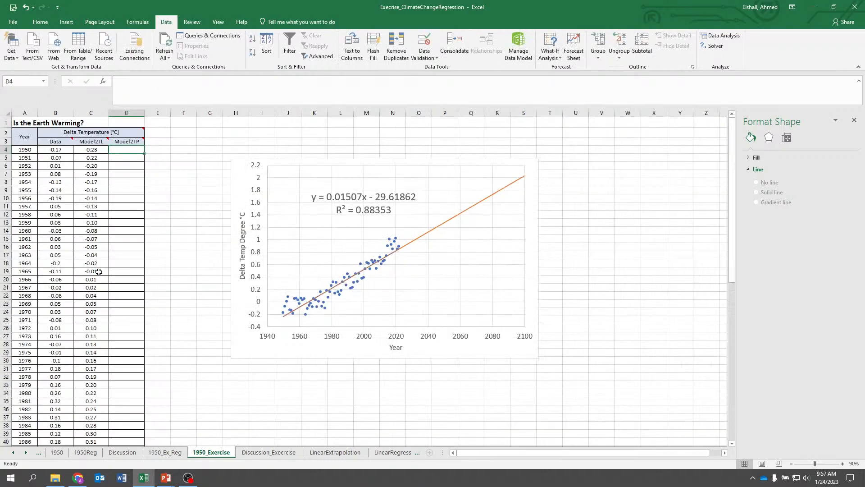
# In D4, enter a Model2TP formula multiplying the year in A4 by the 1950_Ex_Reg slope B18 plus the intercept B17
pyautogui.click(130, 315)
pyautogui.click(97, 149)
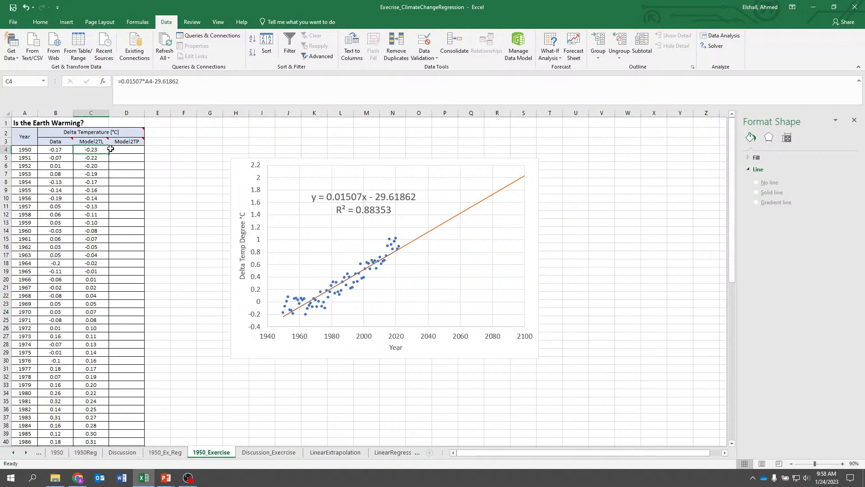
pyautogui.click(119, 148)
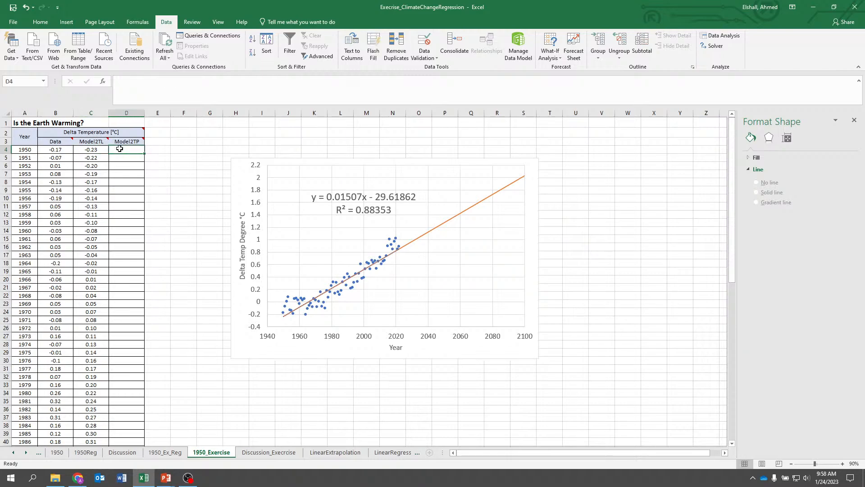
pyautogui.write('=')
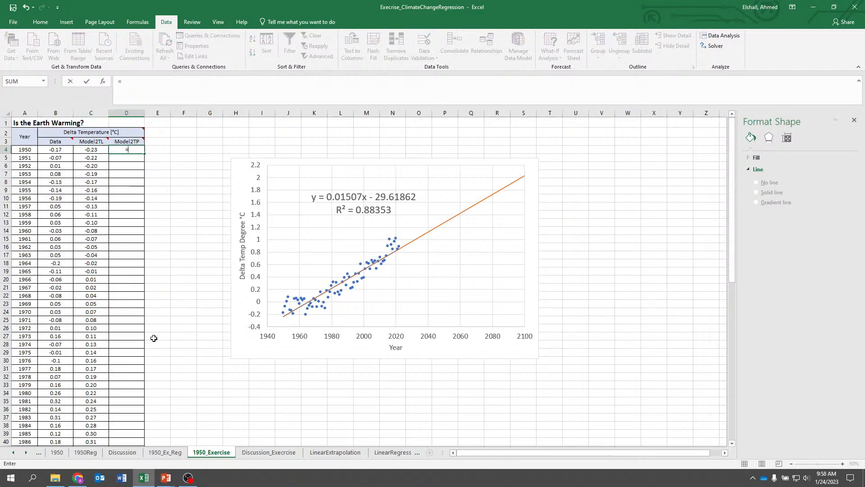
pyautogui.click(24, 149)
pyautogui.write('*')
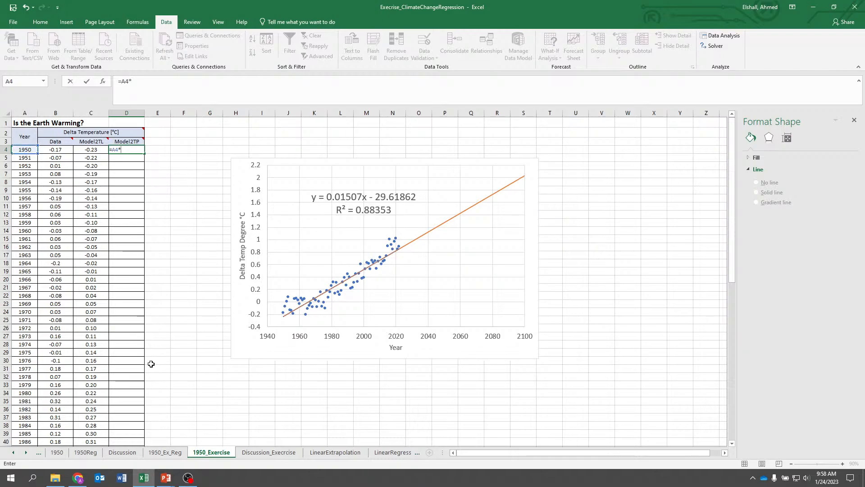
pyautogui.click(165, 452)
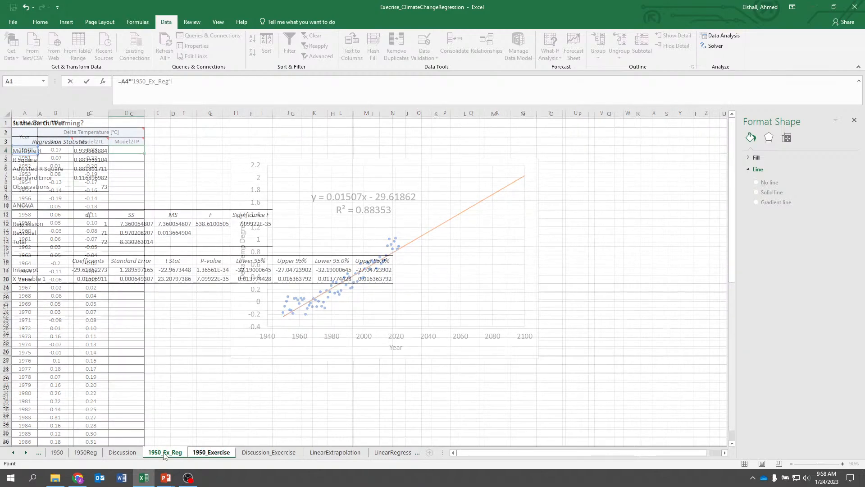
pyautogui.click(87, 279)
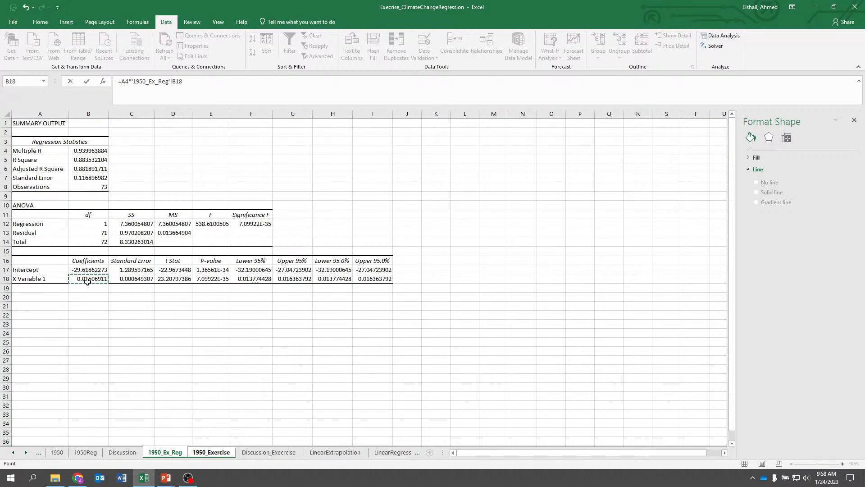
pyautogui.write('+')
pyautogui.click(88, 271)
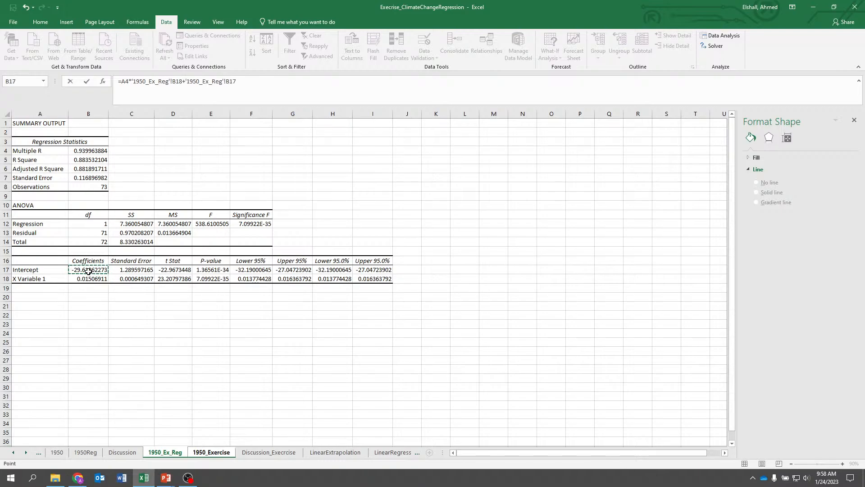
pyautogui.press('Return')
pyautogui.press('Up')
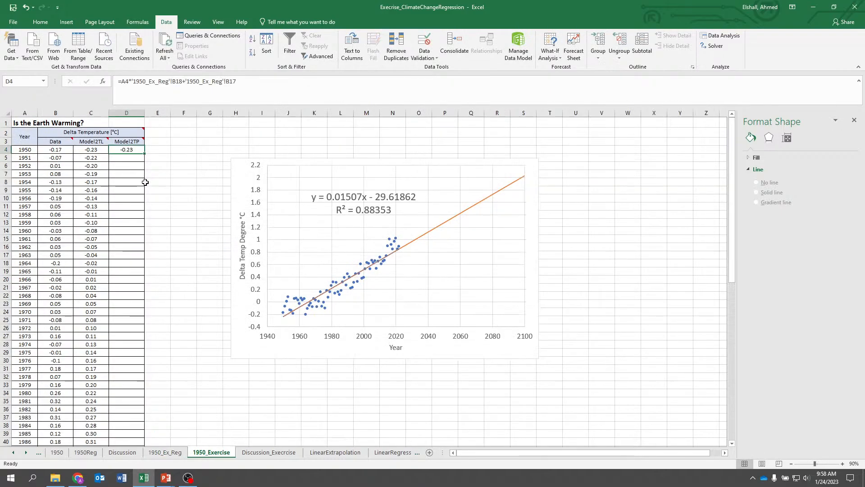
# Make the slope and intercept references in D4 absolute ($B$18, $B$17) and fill the formula down column D
pyautogui.doubleClick(144, 154)
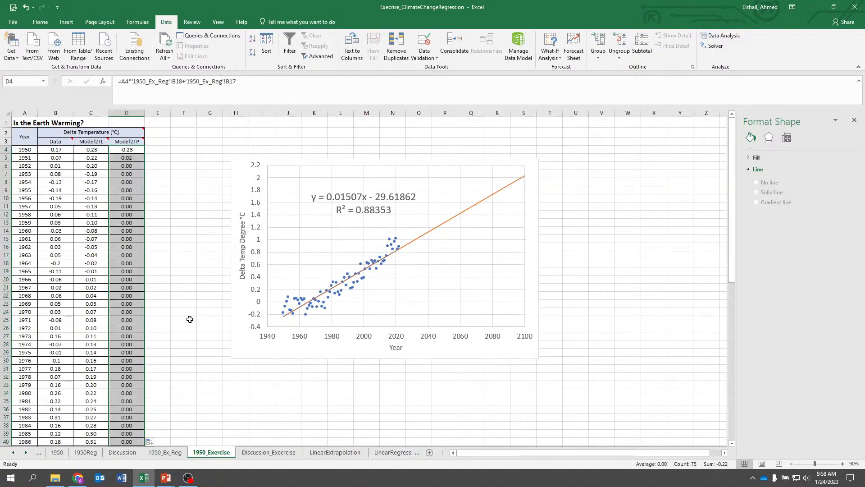
pyautogui.click(124, 158)
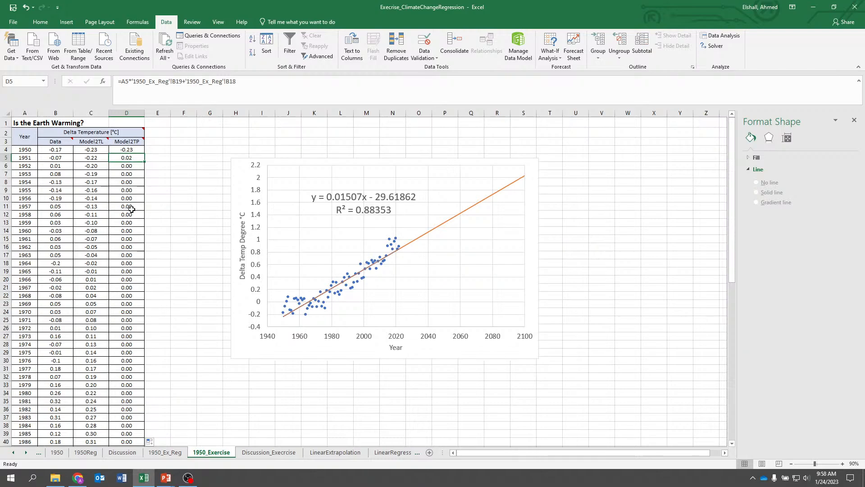
pyautogui.click(135, 149)
pyautogui.click(155, 81)
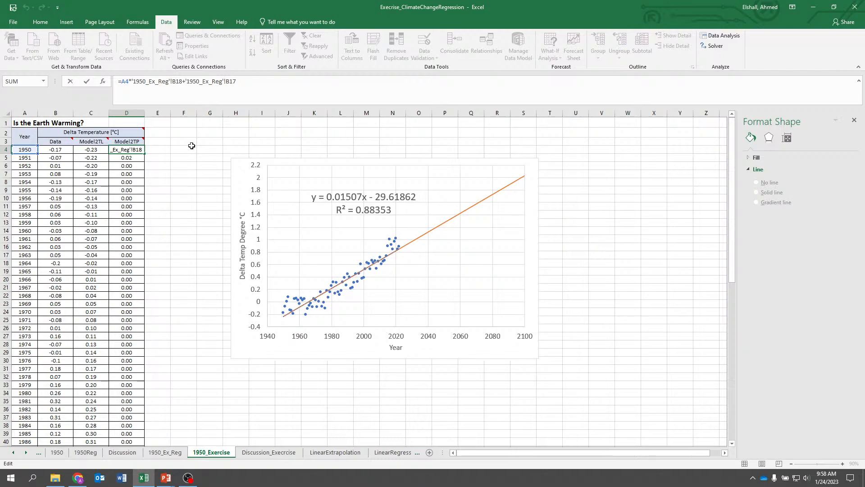
pyautogui.write('$')
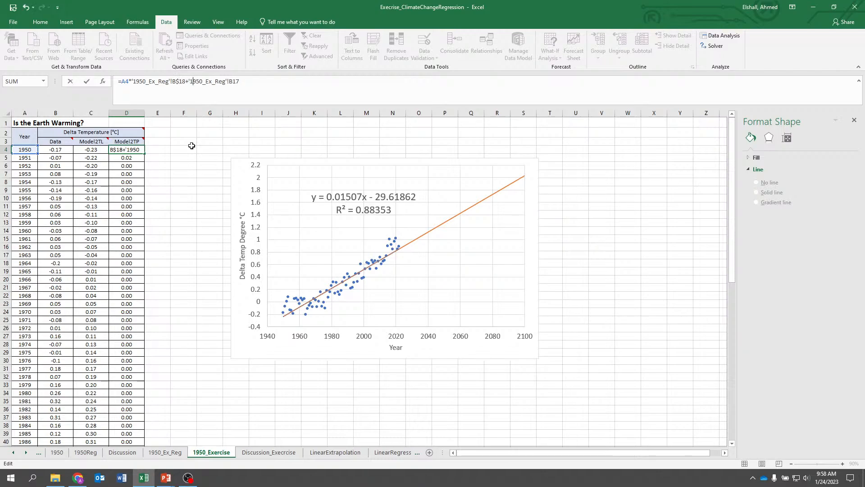
pyautogui.press('Right')
pyautogui.press('Right')
pyautogui.press('Right')
pyautogui.press('Right')
pyautogui.press('Right')
pyautogui.press('Right')
pyautogui.press('Right')
pyautogui.press('Right')
pyautogui.press('Right')
pyautogui.write('$')
pyautogui.press('Return')
pyautogui.click(128, 149)
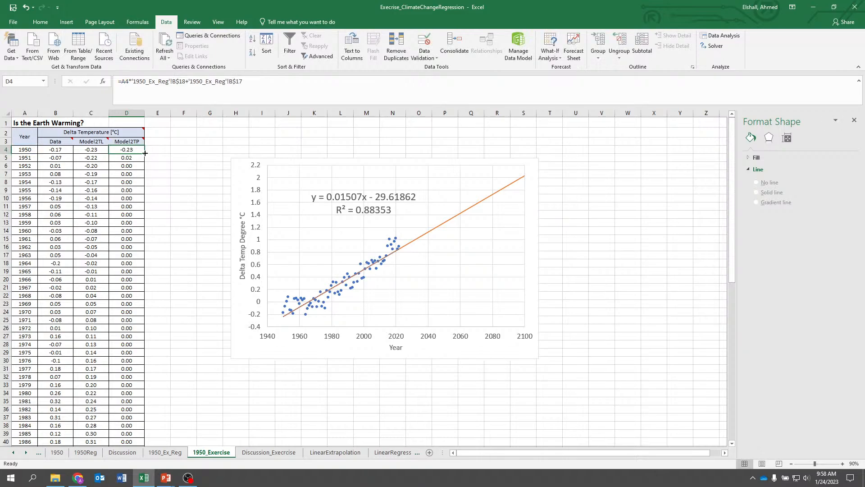
pyautogui.doubleClick(145, 154)
# Compare the Model2TP column against Model2TL through 2100 and against the chart's trendline equation
pyautogui.scroll(-13, 171, 241)
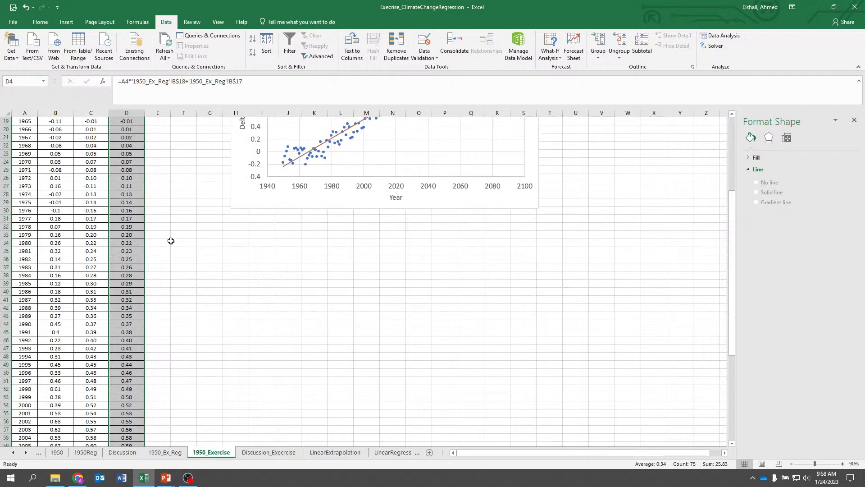
pyautogui.scroll(-2, 94, 383)
pyautogui.click(92, 381)
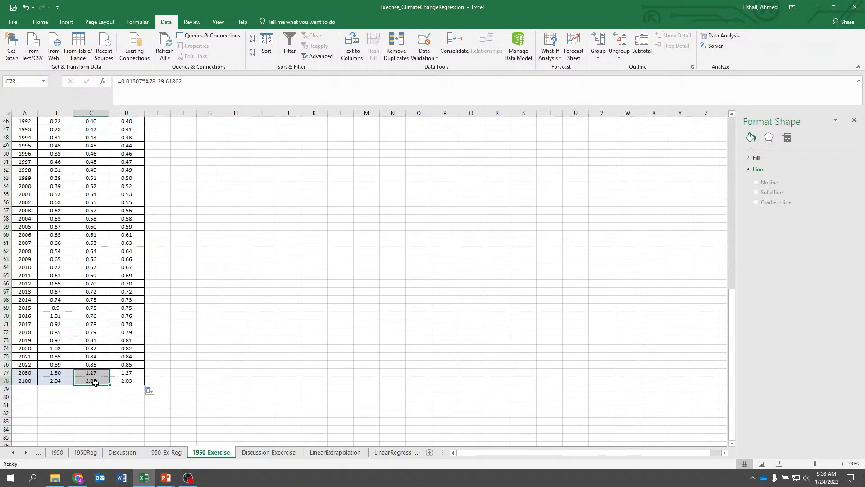
pyautogui.scroll(15, 322, 266)
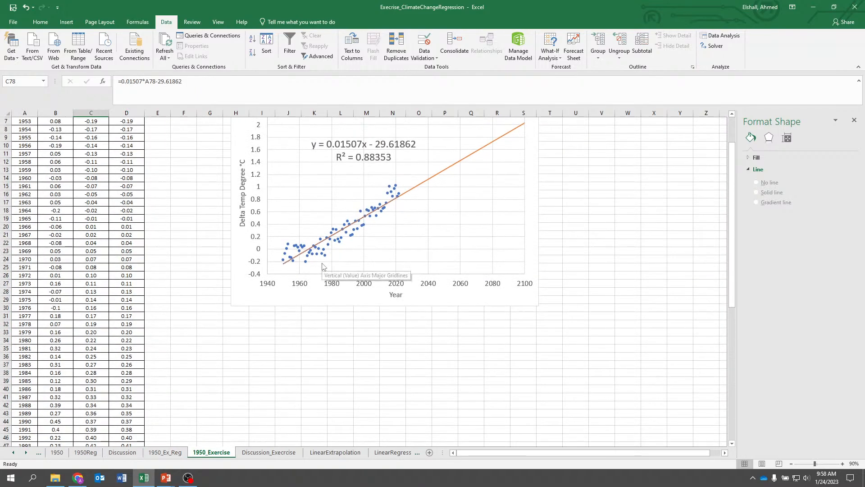
pyautogui.click(184, 212)
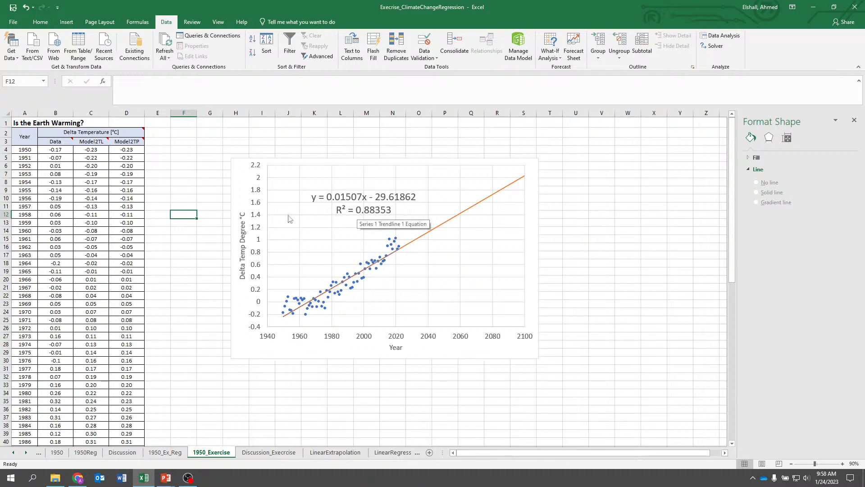
pyautogui.click(314, 205)
pyautogui.click(173, 222)
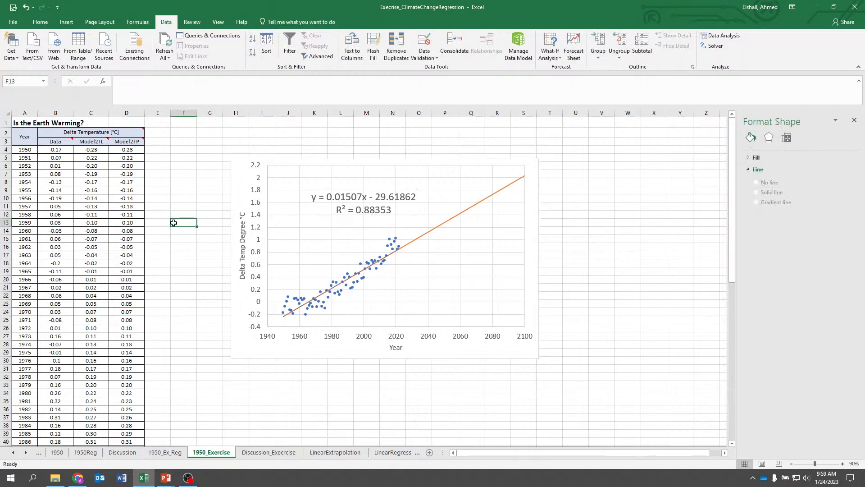
# On Discussion_Exercise, link Model 2's slope cell to the X Variable 1 coefficient on 1950_Ex_Reg
pyautogui.click(269, 453)
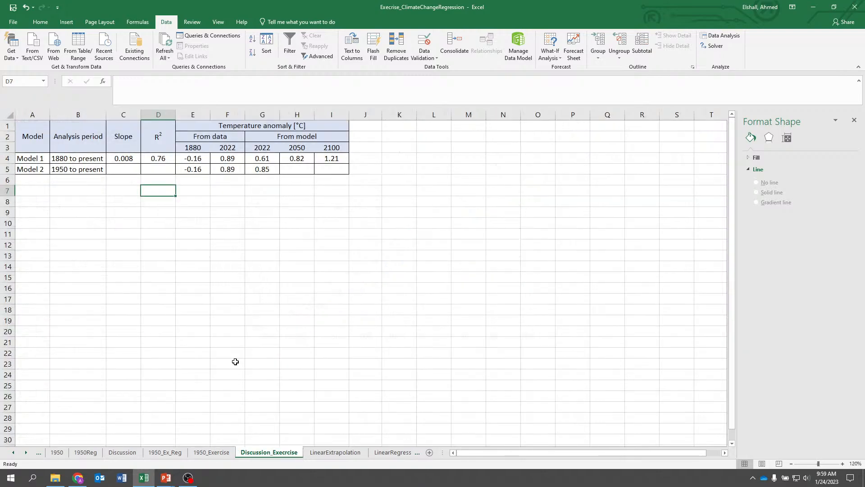
pyautogui.press('Left')
pyautogui.press('Up')
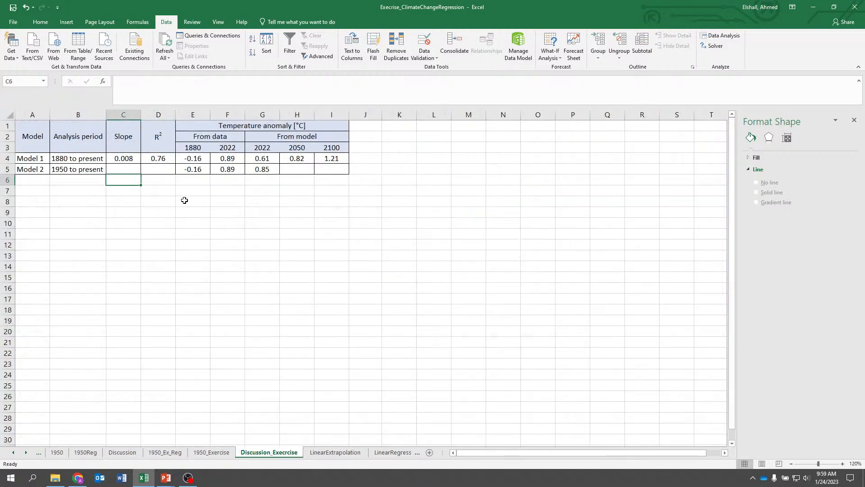
pyautogui.press('Up')
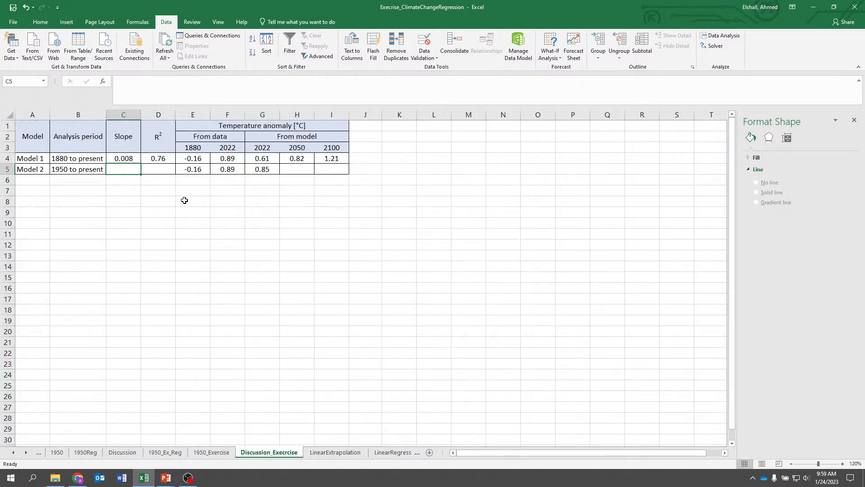
pyautogui.write('=')
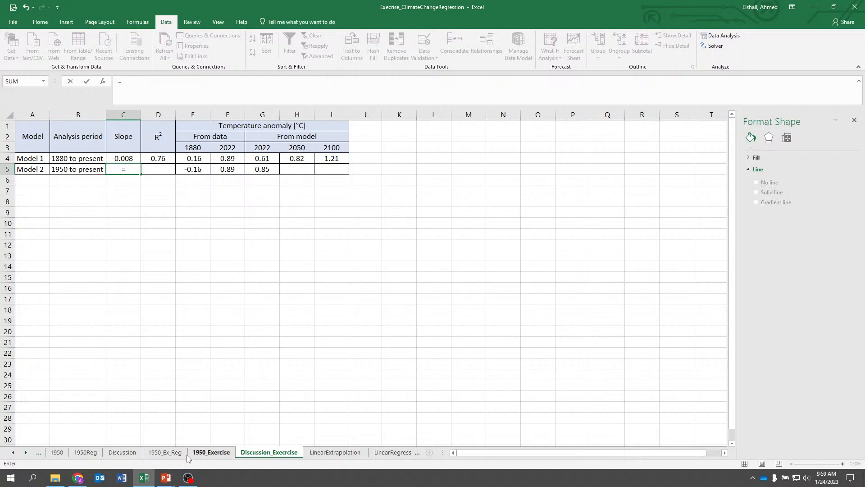
pyautogui.click(173, 452)
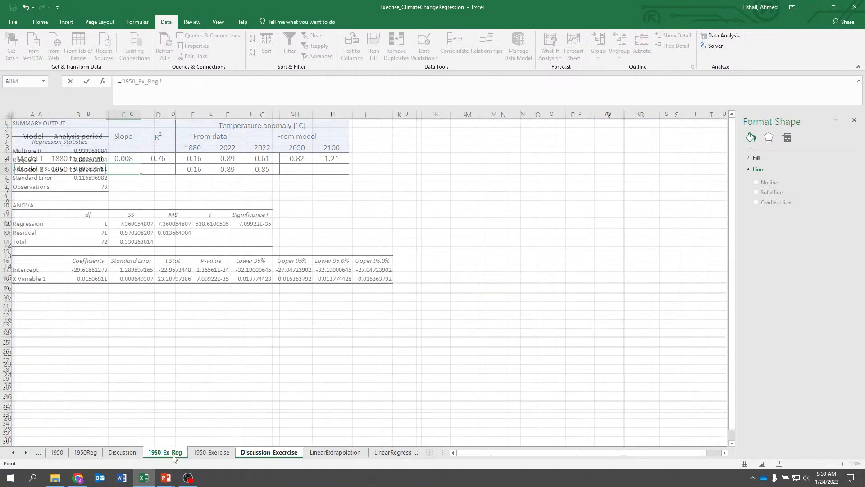
pyautogui.click(93, 279)
pyautogui.press('Tab')
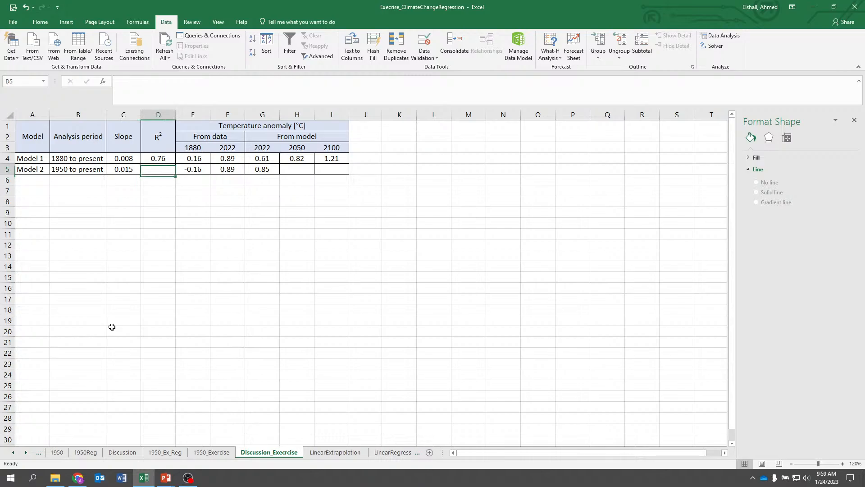
# Link Model 2's R² cell to the R Square value on 1950_Ex_Reg
pyautogui.write('=')
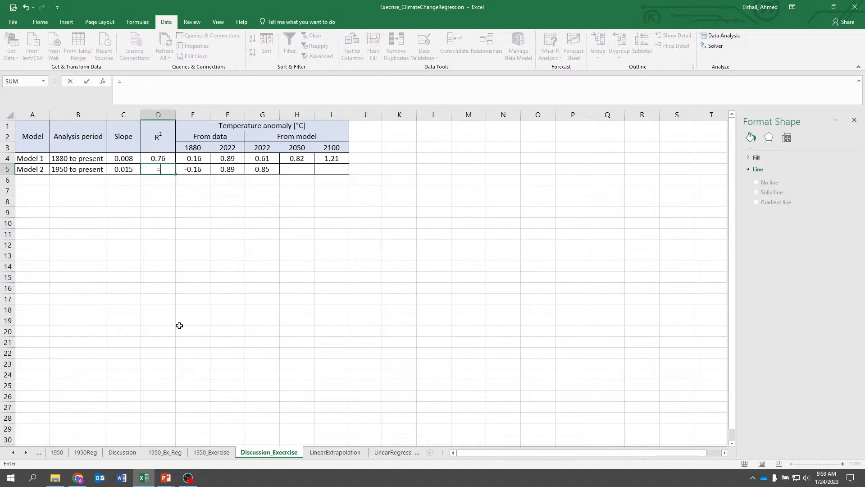
pyautogui.click(176, 455)
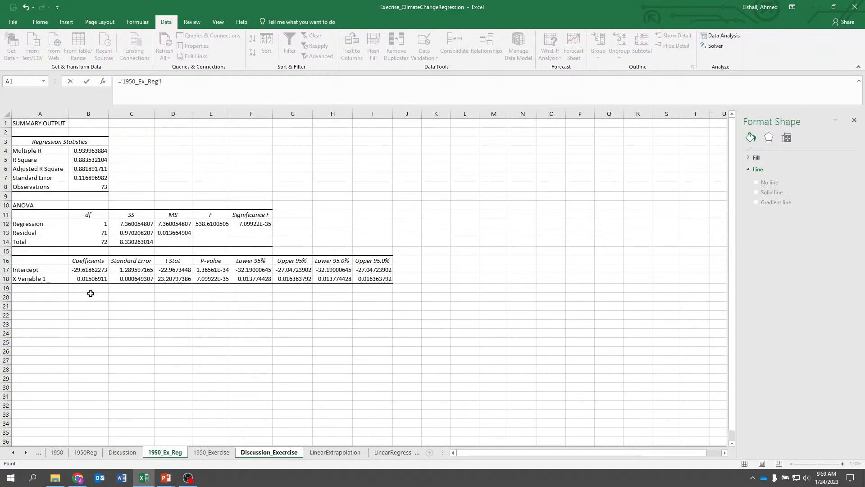
pyautogui.click(87, 161)
pyautogui.press('Return')
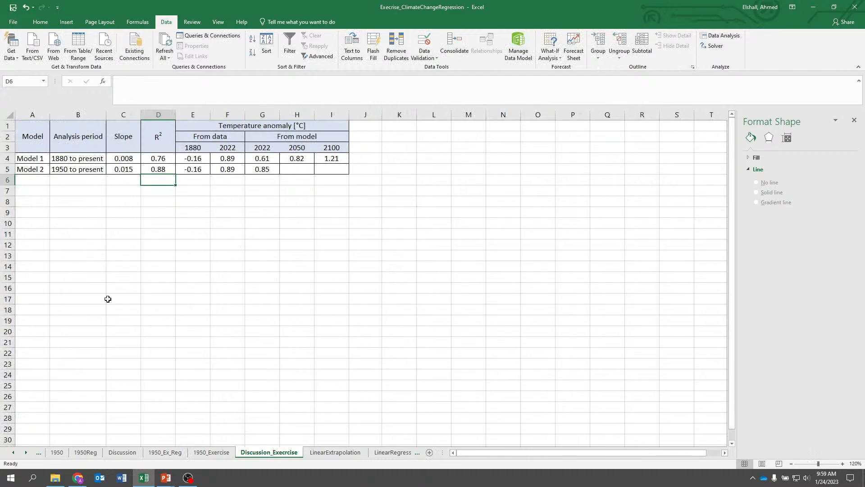
# Link Model 2's 2050 projected anomaly cell to the 2050 model value (D77) on the 1950_Exercise sheet
pyautogui.press('Up')
pyautogui.press('Right')
pyautogui.press('Right')
pyautogui.press('Right')
pyautogui.press('Right')
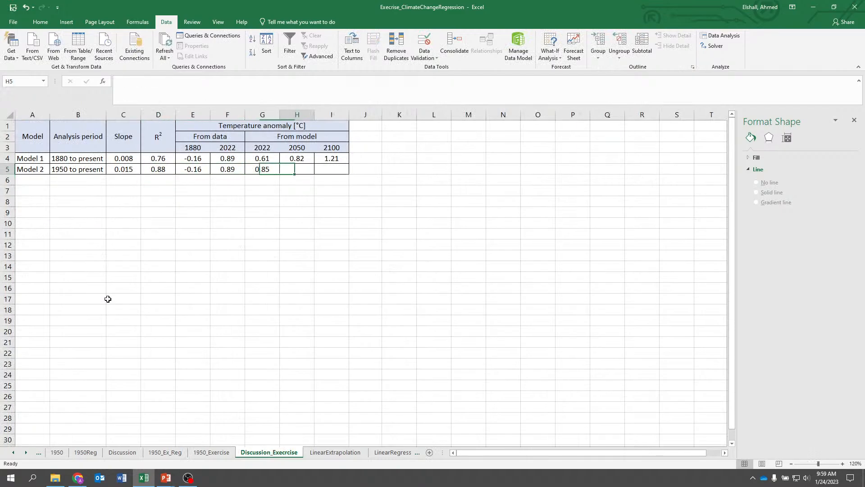
pyautogui.write('=')
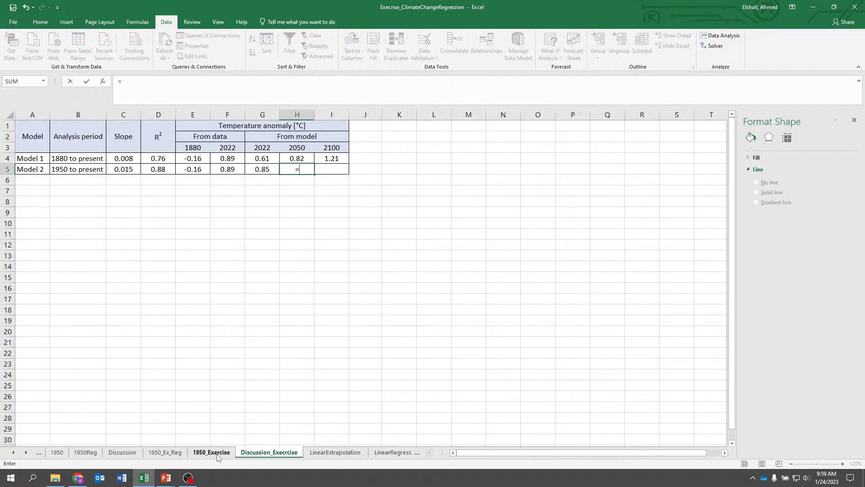
pyautogui.click(215, 456)
pyautogui.scroll(-14, 158, 378)
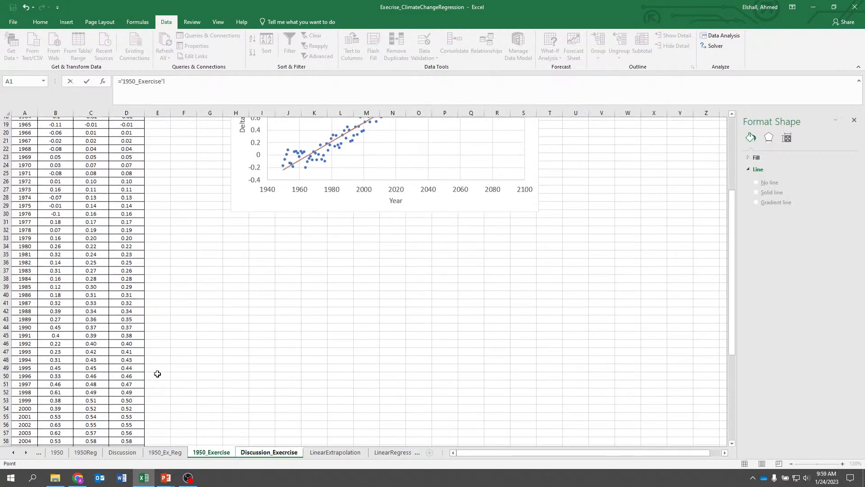
pyautogui.scroll(-3, 156, 392)
pyautogui.click(128, 325)
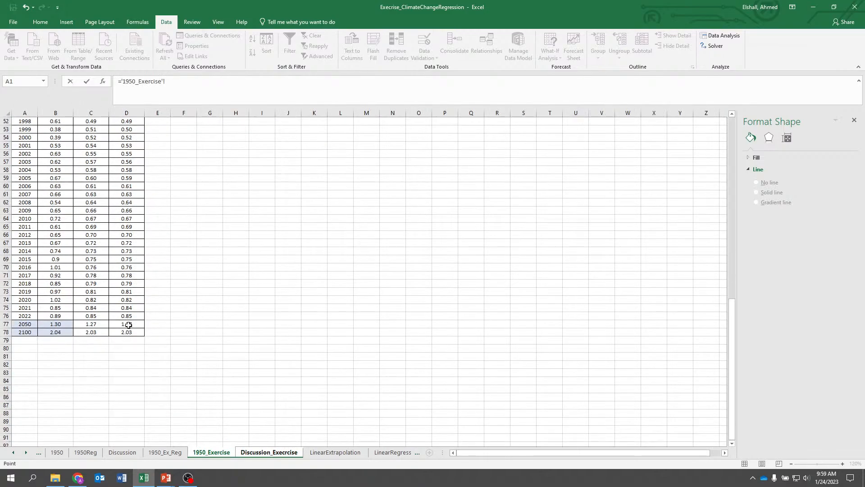
pyautogui.press('Return')
# Link Model 2's 2100 projected anomaly cell to the 2100 model value (D78) on the 1950_Exercise sheet
pyautogui.press('Right')
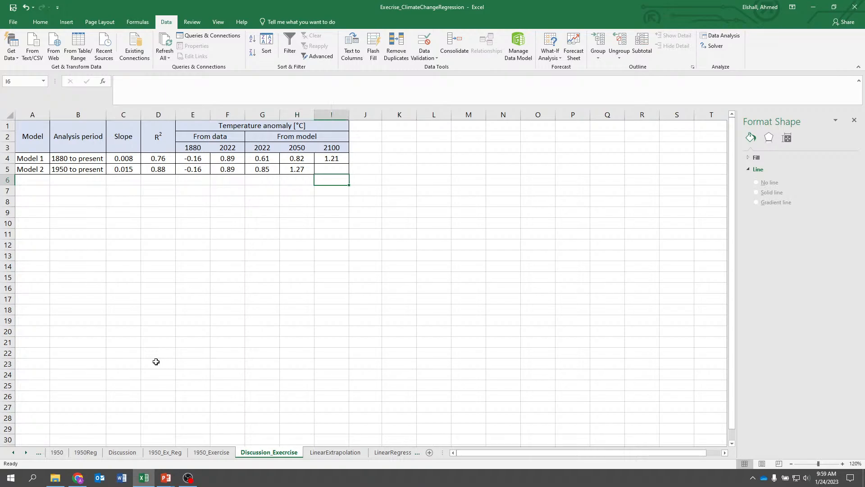
pyautogui.press('Up')
pyautogui.write('=')
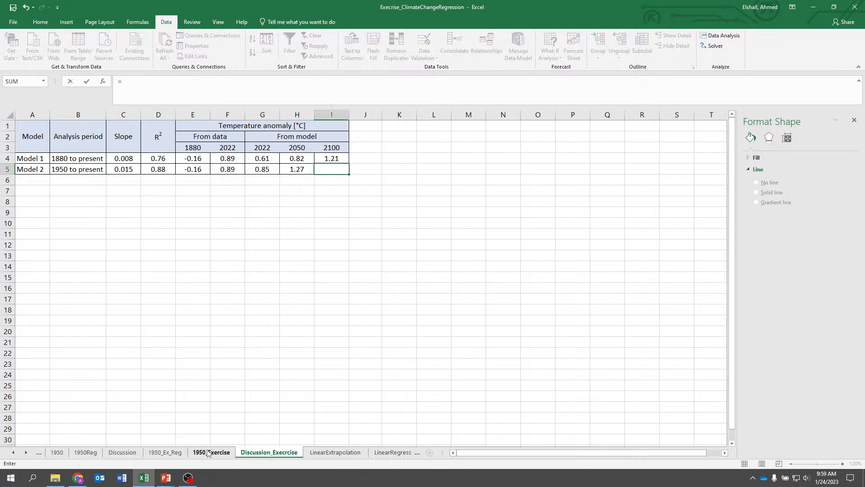
pyautogui.click(211, 452)
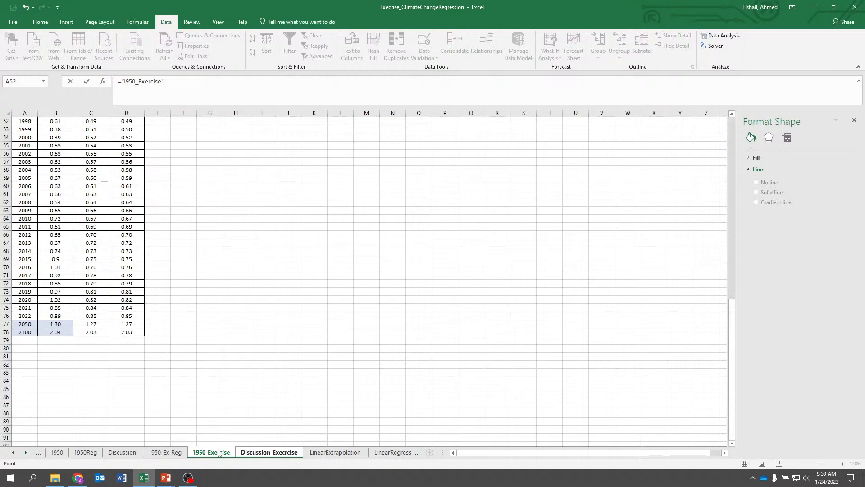
pyautogui.click(136, 329)
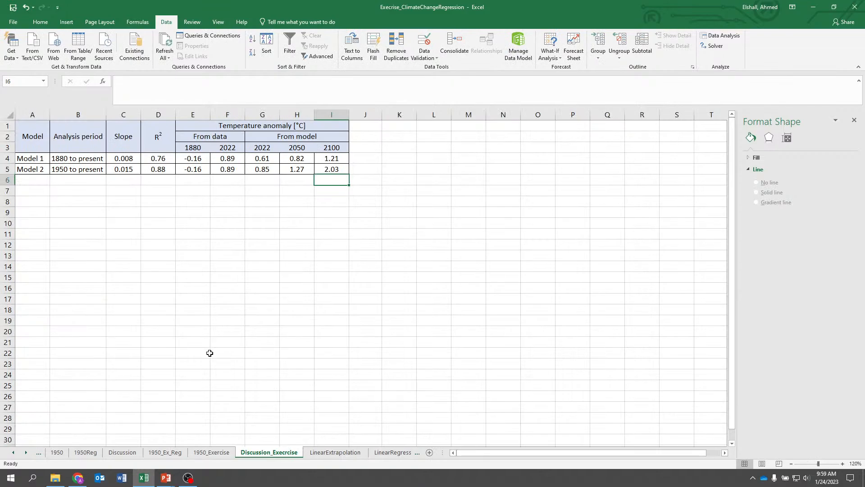
pyautogui.press('Up')
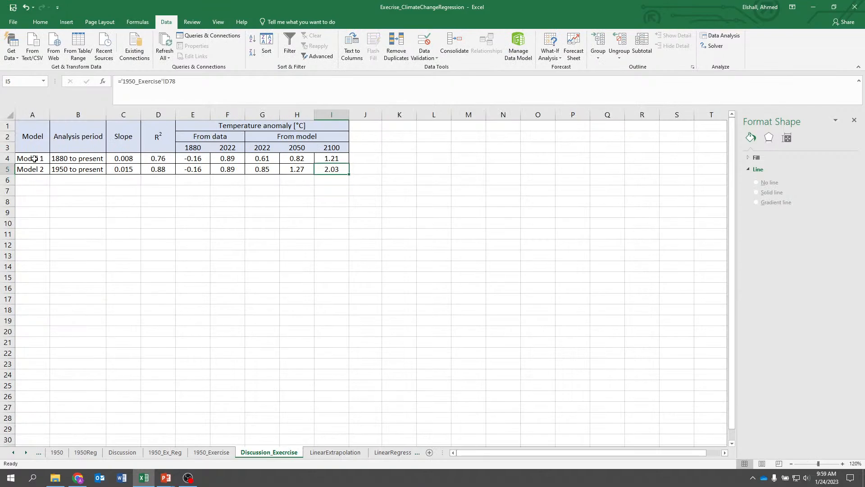
# Compare the Model 1 and Model 2 rows and inspect the linked formulas in Model 2's R², 2050, 2100 and slope cells
pyautogui.moveTo(34, 158); pyautogui.dragTo(331, 158)
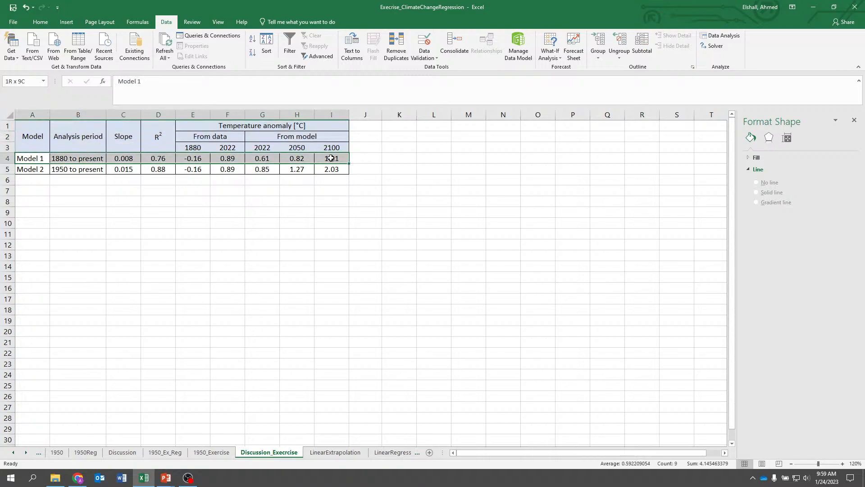
pyautogui.click(223, 243)
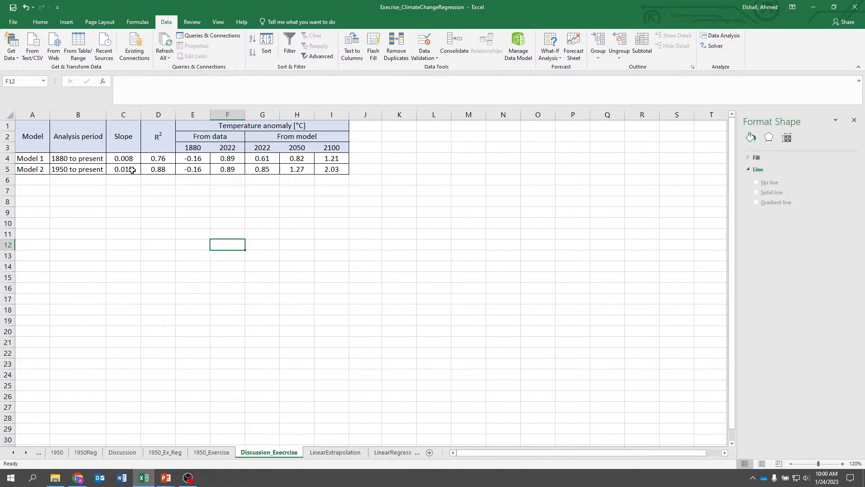
pyautogui.click(158, 170)
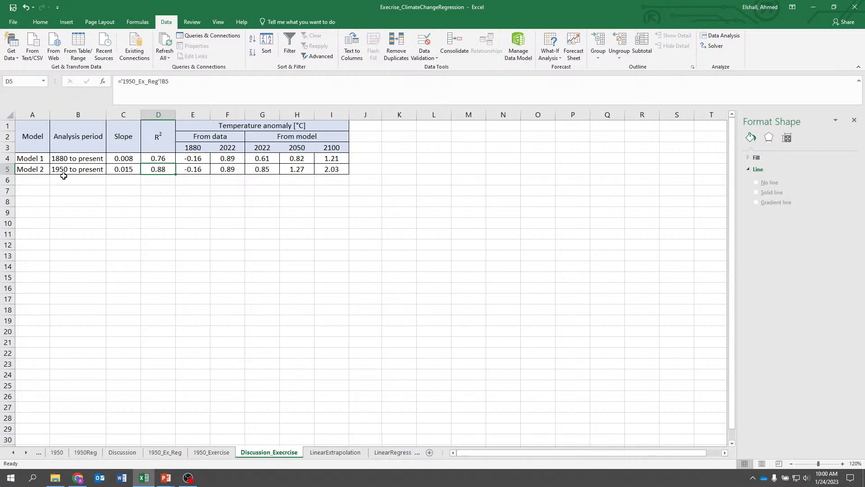
pyautogui.click(329, 171)
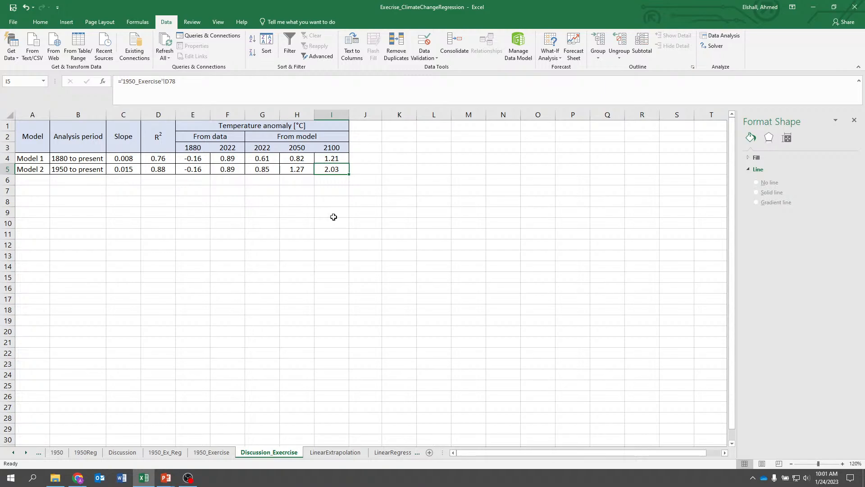
pyautogui.click(296, 169)
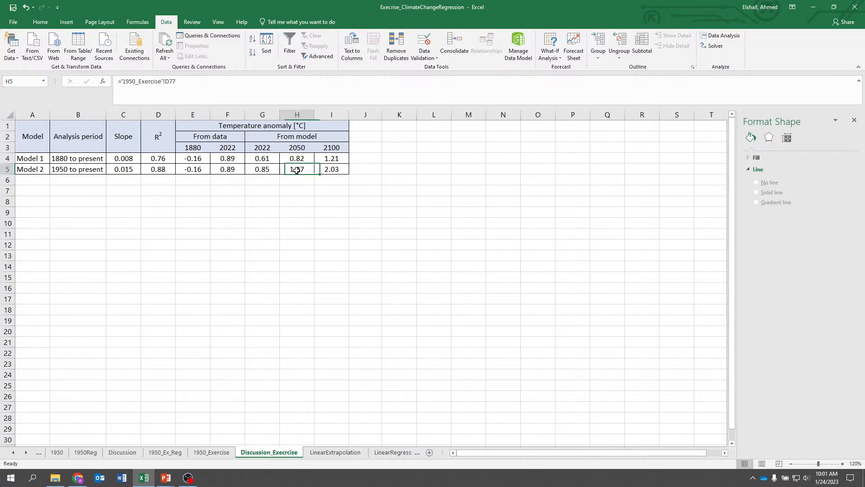
pyautogui.click(328, 171)
pyautogui.click(340, 242)
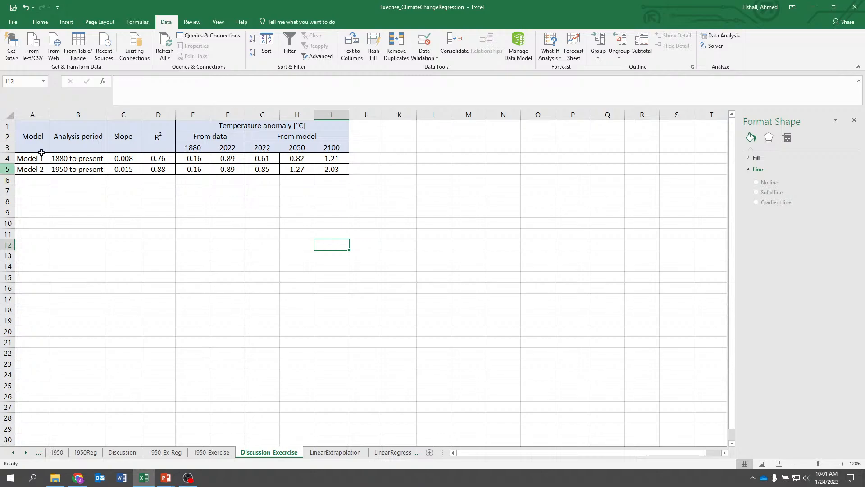
pyautogui.click(110, 171)
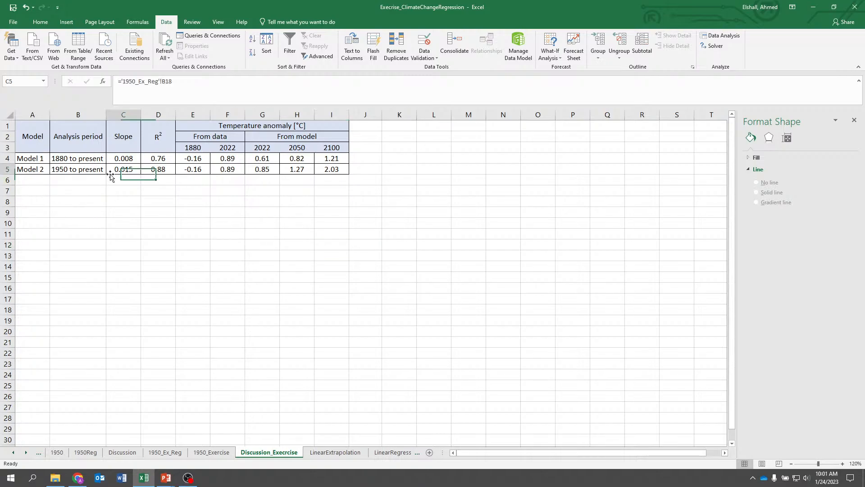